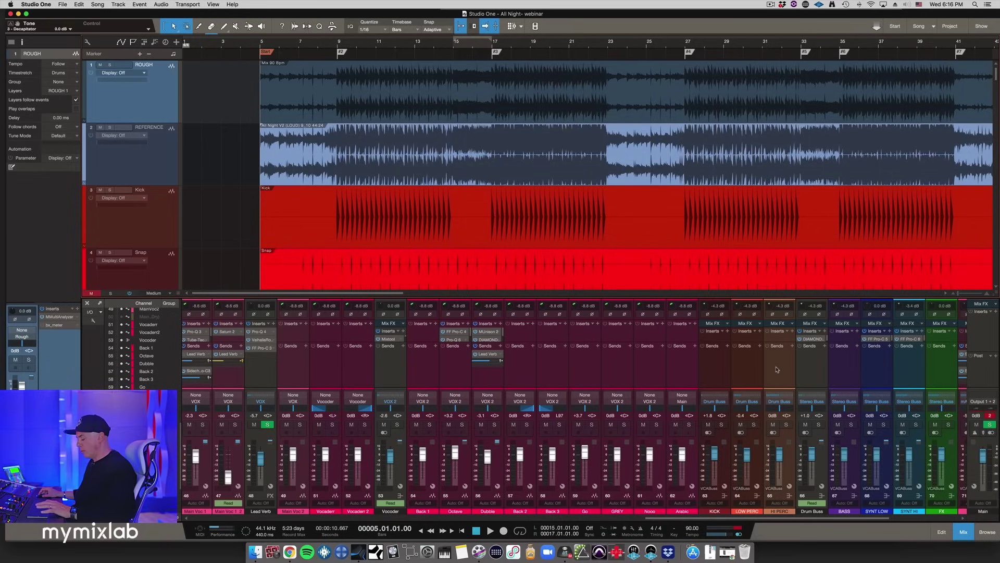
- Find the Main Voc tracks in the arrangement and show them at medium height across the whole song length
scroll(469, 162, down, 10)
key(shift+w)
key(shift+w)
key(shift+w)
key(shift+w)
scroll(470, 161, down, 5)
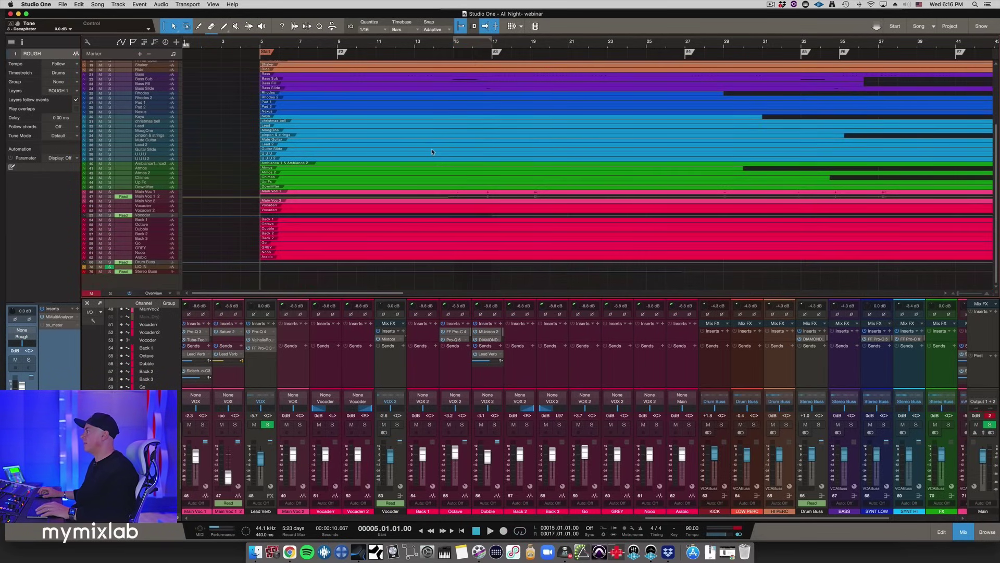
key(z)
scroll(431, 152, down, 5)
key(w)
key(w)
key(w)
key(shift+w)
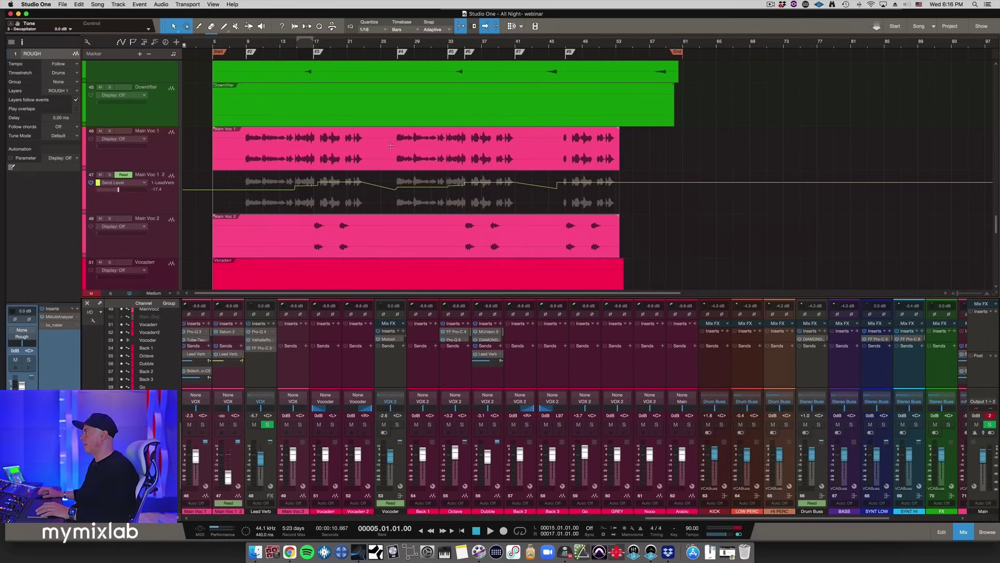
- Play the song from around bar 7 and enlarge the mixer to show more of the Main Voc channels' inserts
click(239, 44)
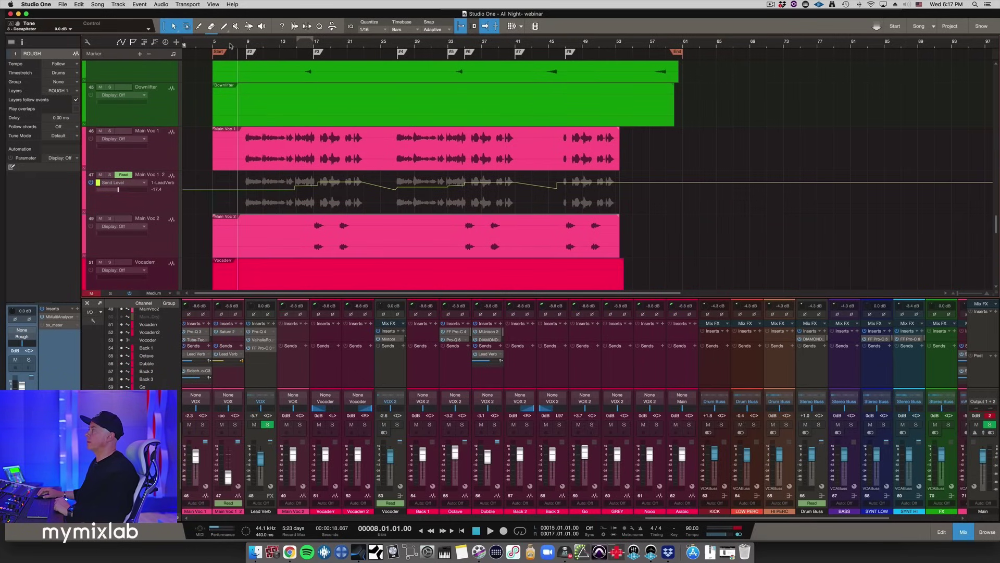
click(229, 45)
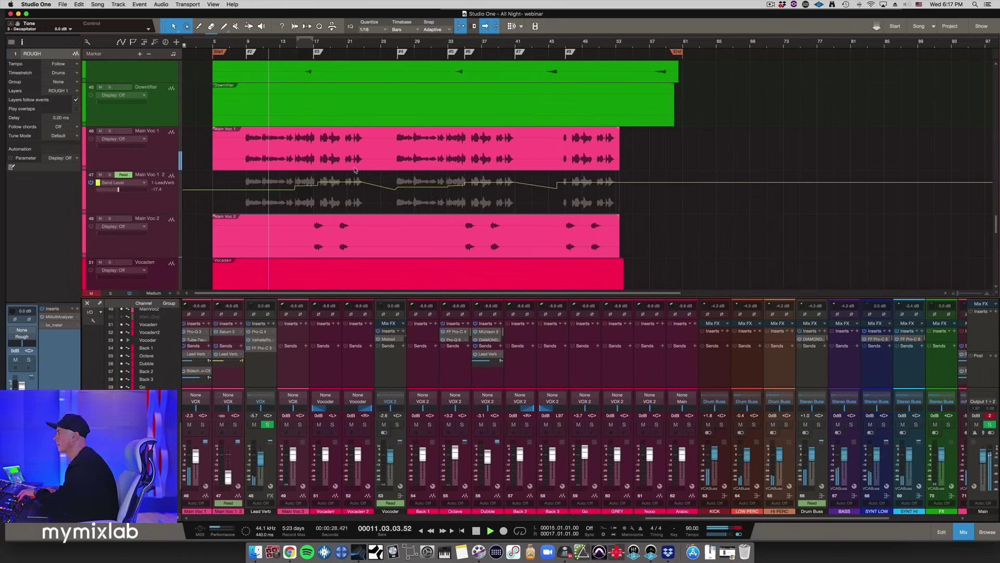
scroll(406, 263, down, 2)
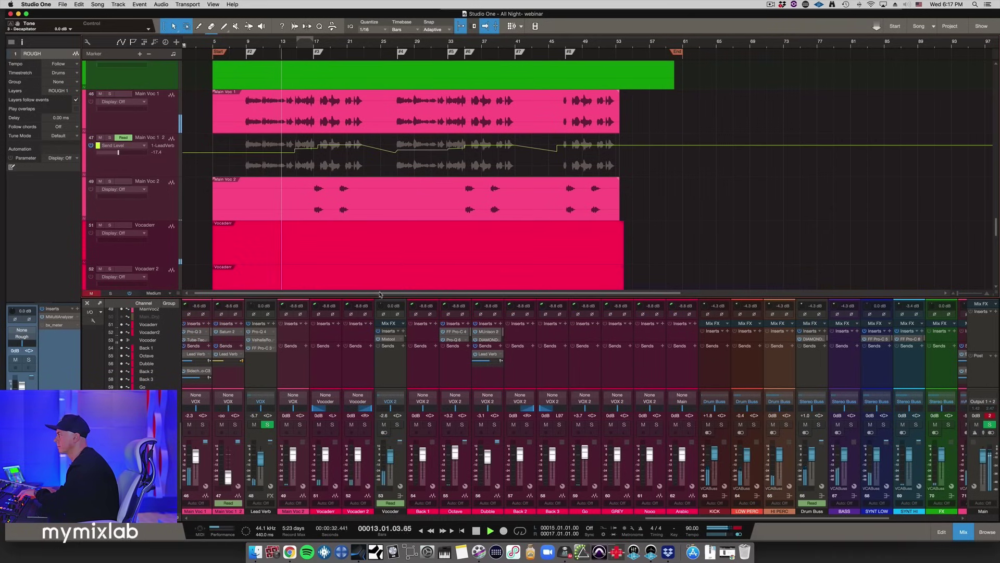
scroll(319, 209, down, 1)
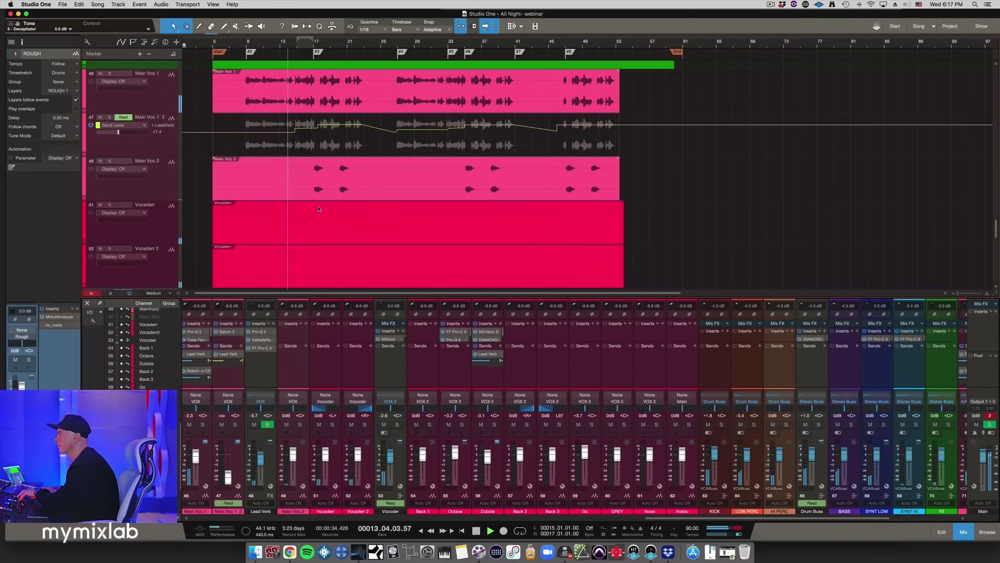
scroll(317, 384, left, 3)
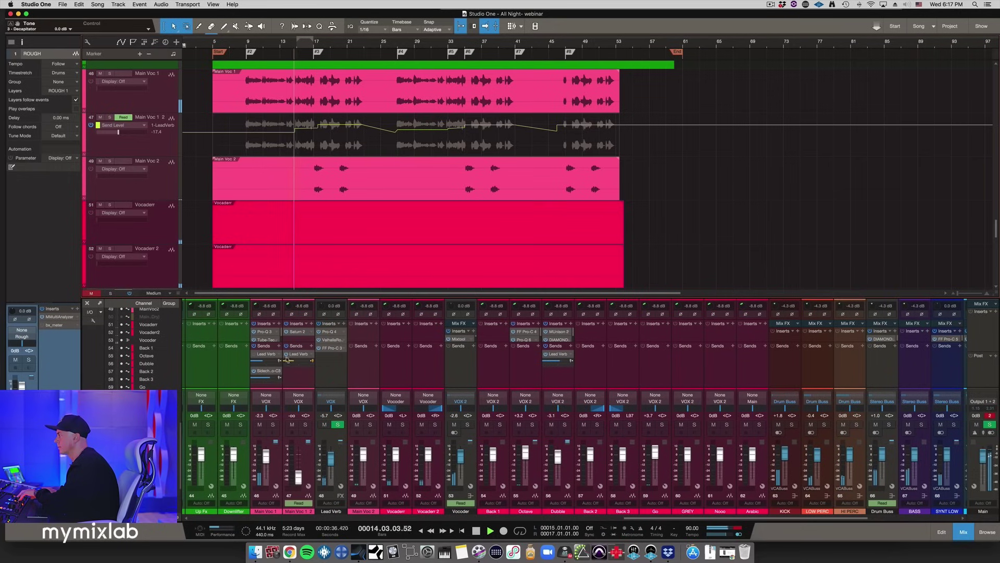
drag(267, 296, 267, 271)
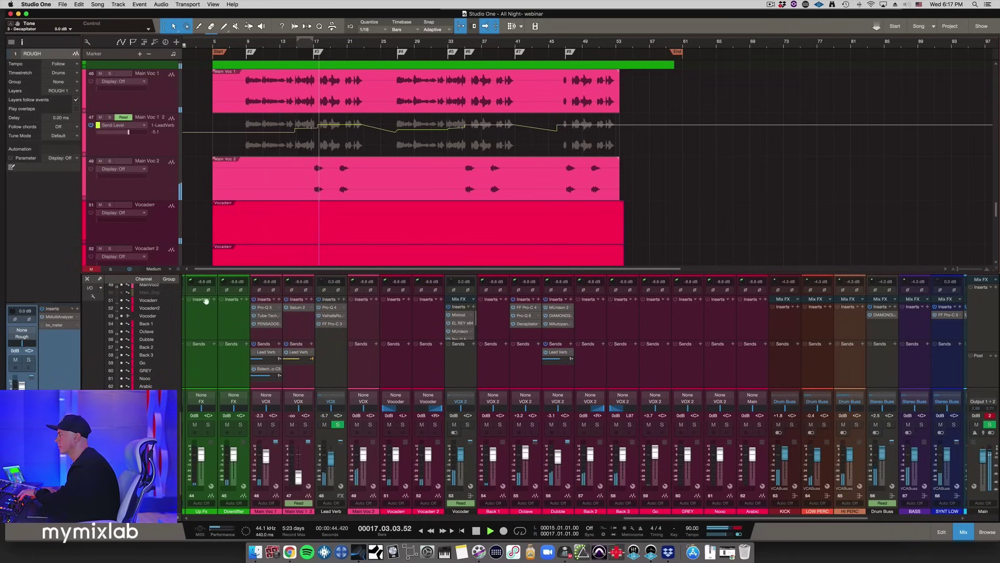
- Solo the VOX bus briefly to check it during playback, unsolo it and stop playback
scroll(745, 444, right, 5)
scroll(745, 445, right, 1)
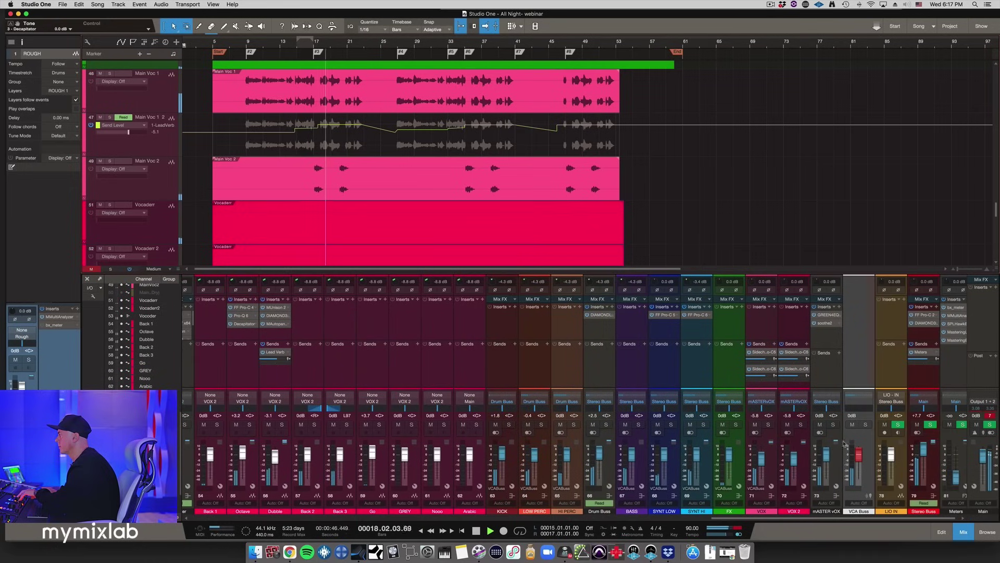
click(770, 425)
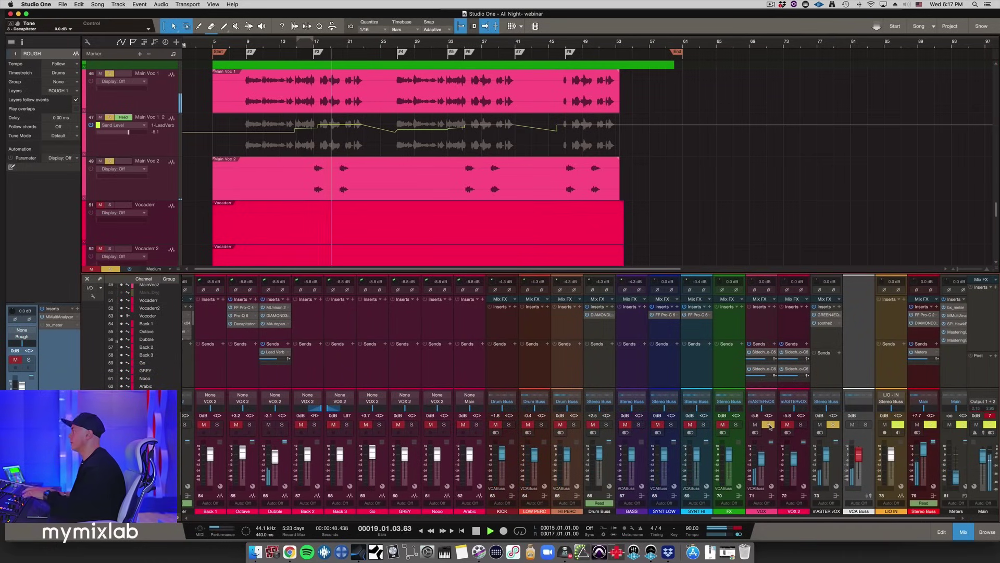
click(770, 425)
key(space)
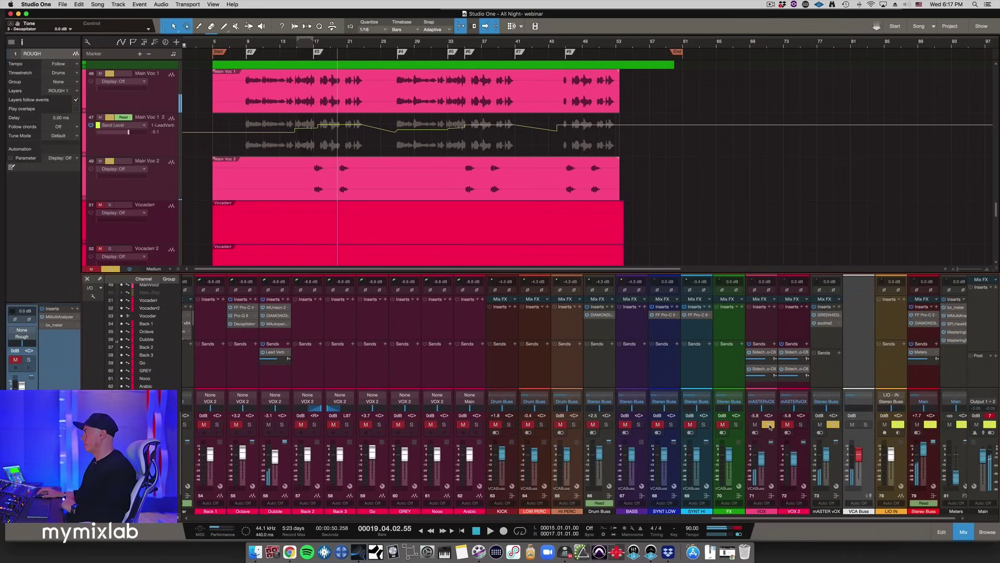
- Hide the track automation display and point out the Main Voc 1 and Main Voc 1 2 tracks by selecting each
scroll(281, 138, up, 1)
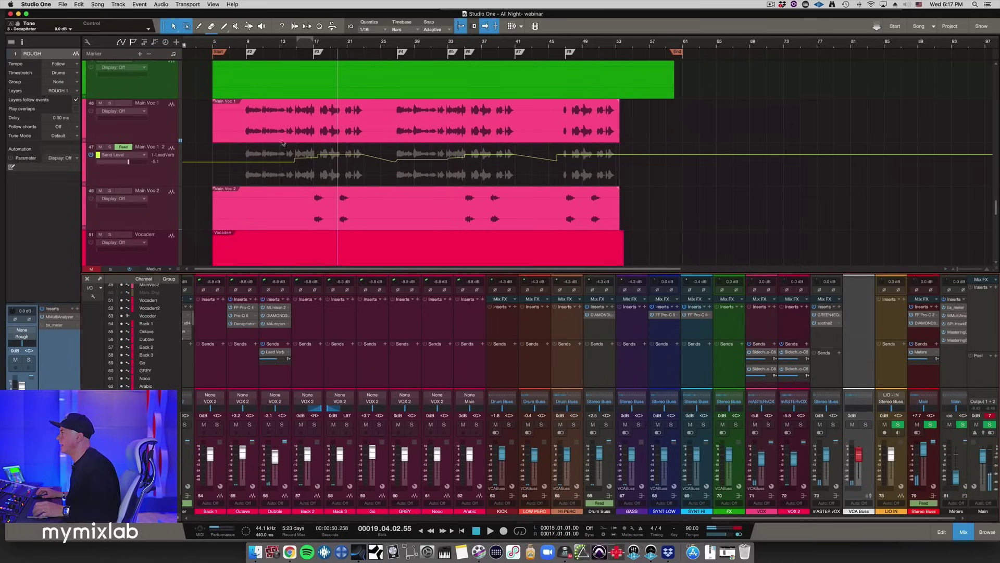
key(a)
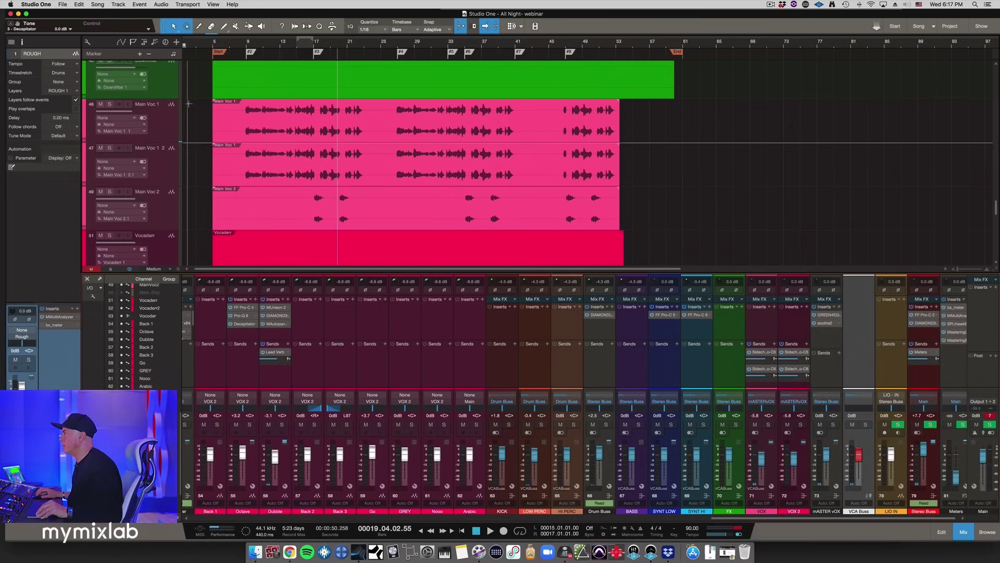
click(231, 134)
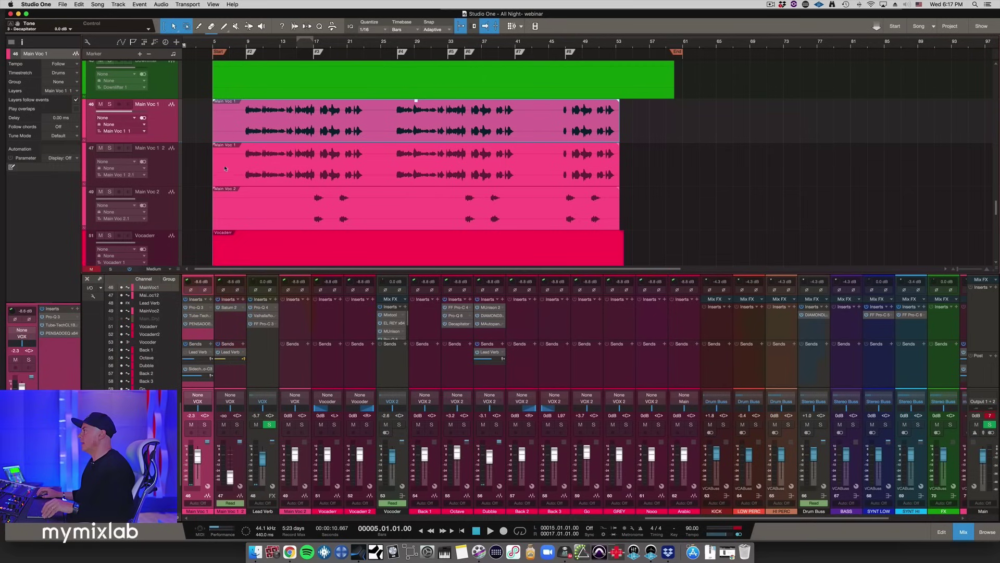
shift+click(224, 179)
click(202, 117)
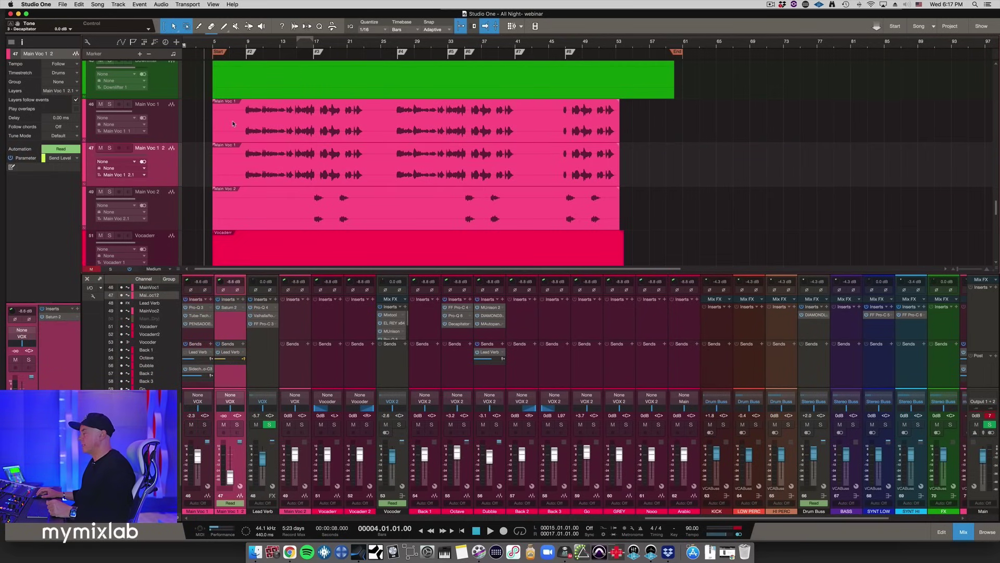
click(776, 176)
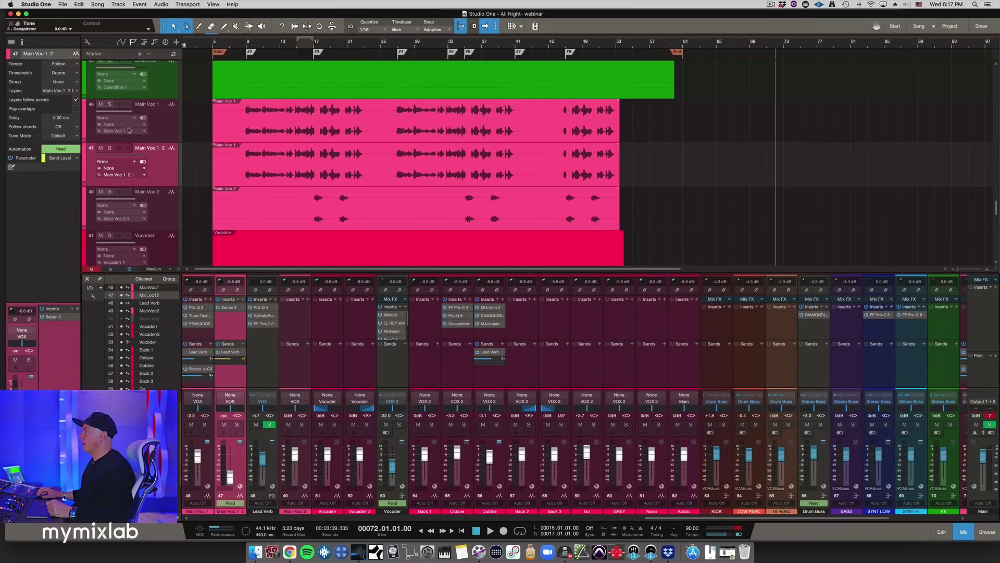
- Change the colour of the Main Voc 1 track to red
click(84, 120)
click(84, 121)
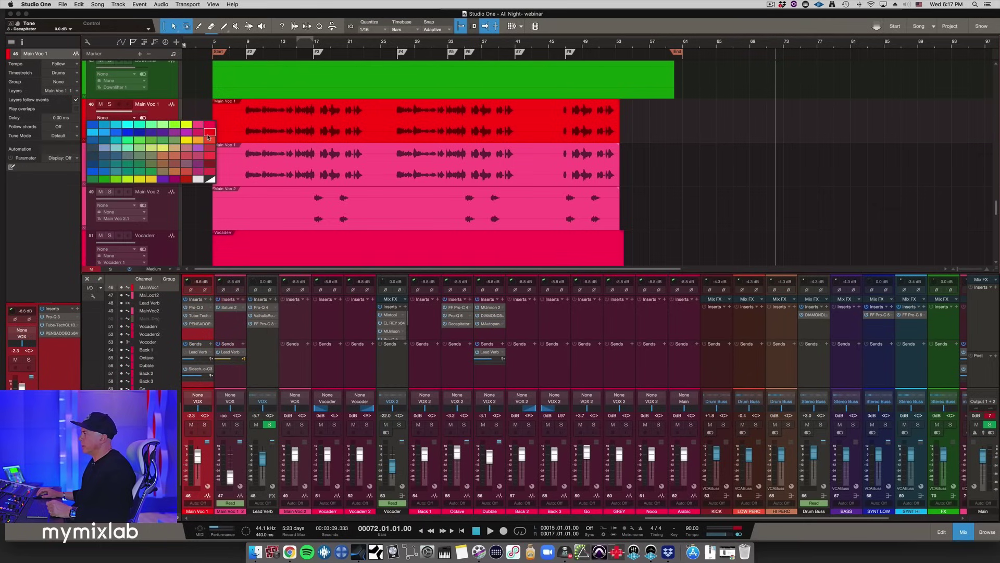
click(208, 136)
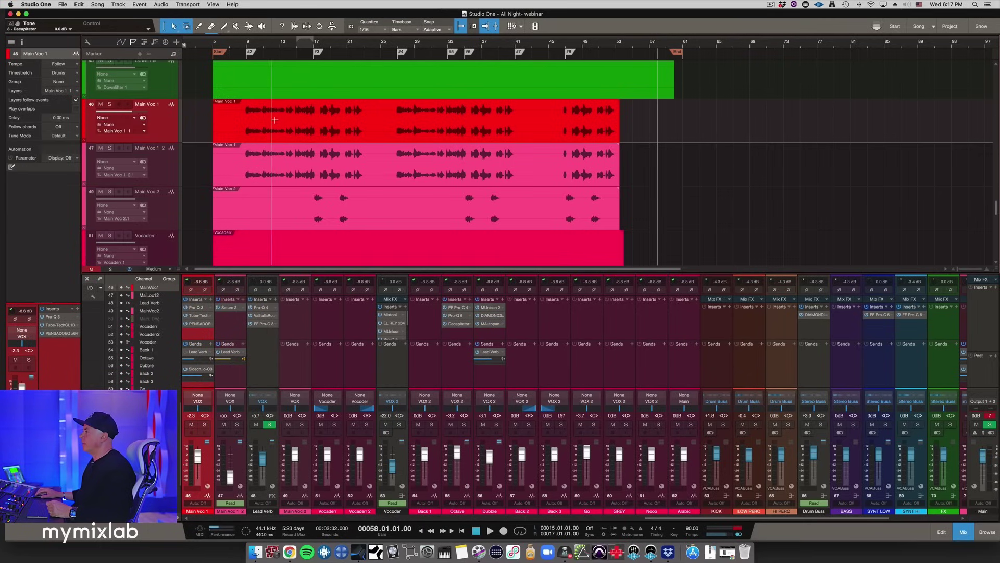
- Set an active loop from bar 9 to bar 17 for auditioning the first vocal section
scroll(269, 331, left, 3)
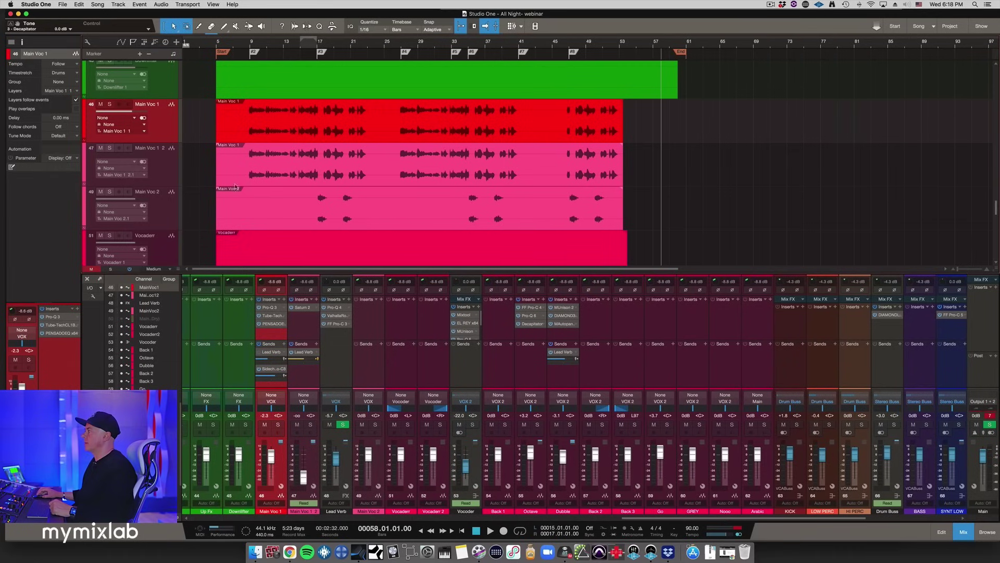
click(282, 416)
drag(253, 37, 316, 35)
click(284, 37)
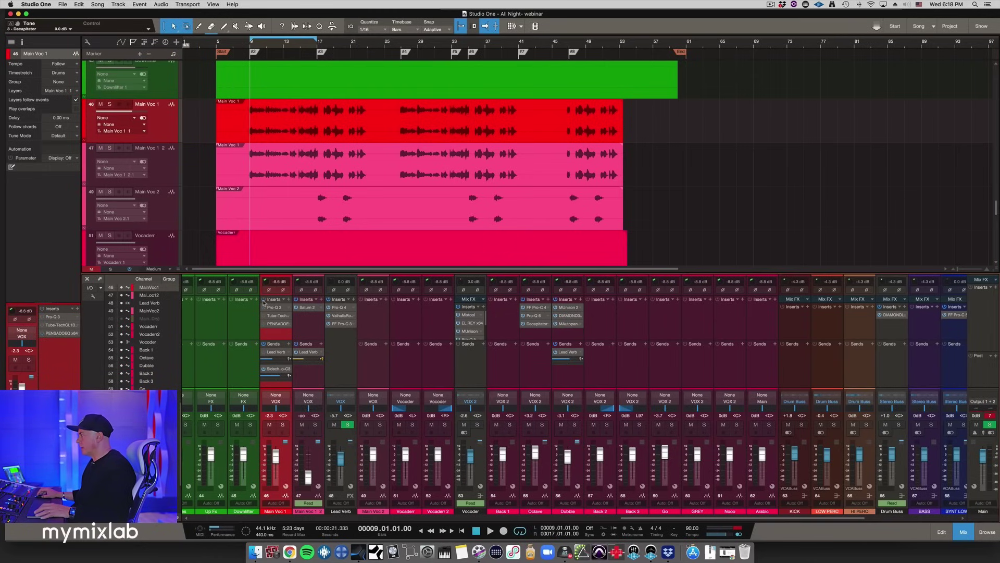
- Solo Main Voc 1 and play a short part of the looped section without its inserts
click(283, 426)
key(space)
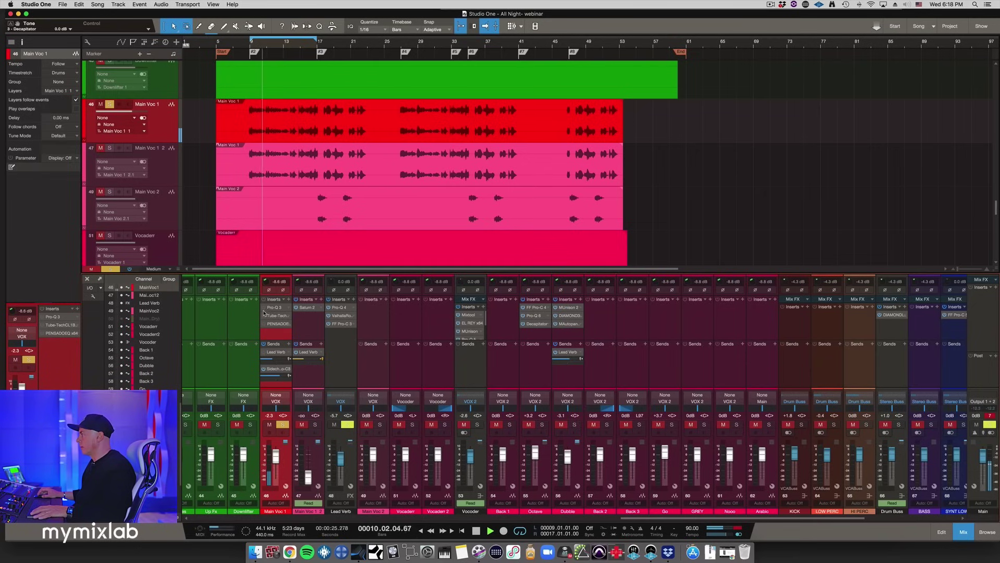
key(space)
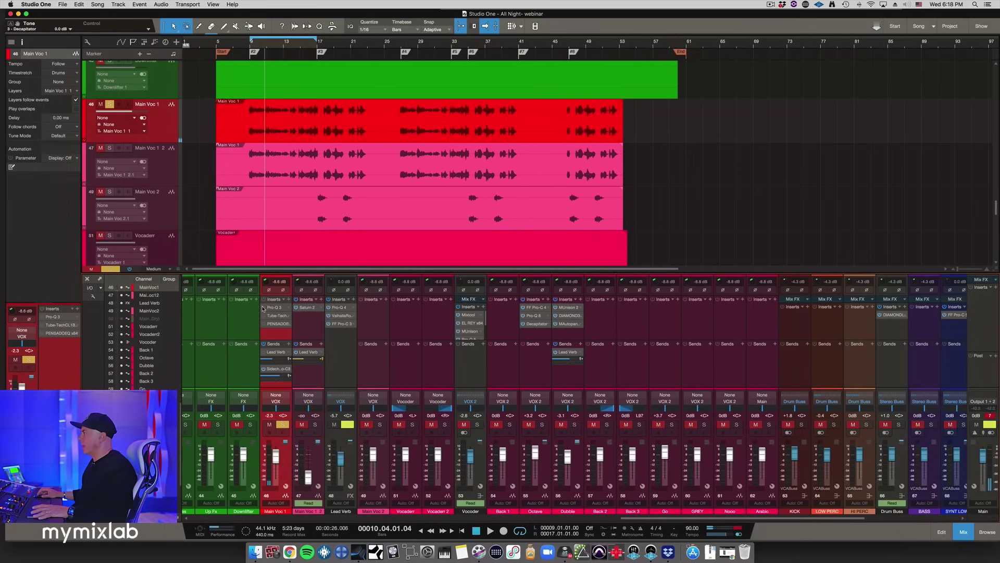
- Open Pro-Q 3 on Main Voc 1, examine its EQ bands and compare the playing vocal with the EQ bypassed and active
click(273, 308)
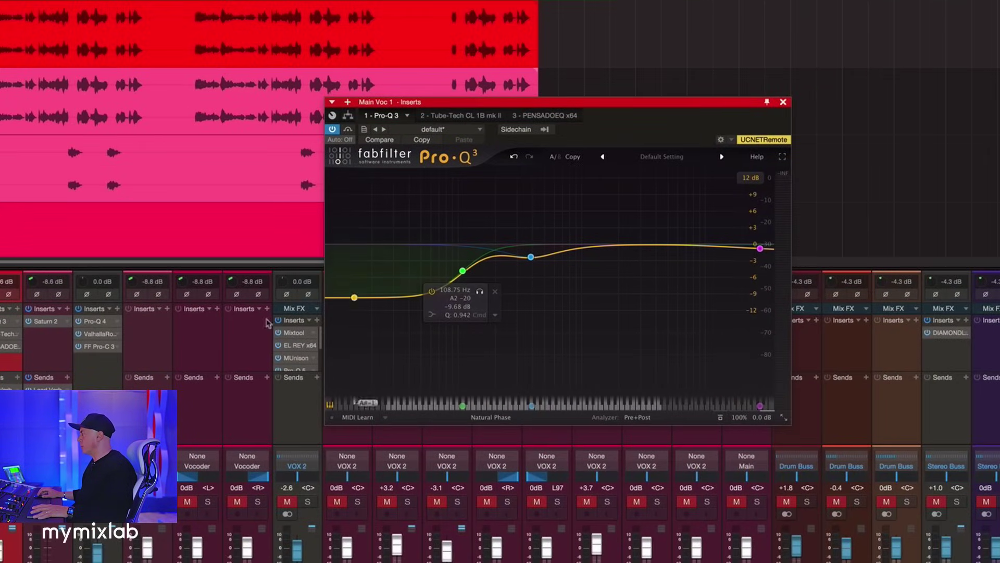
click(463, 271)
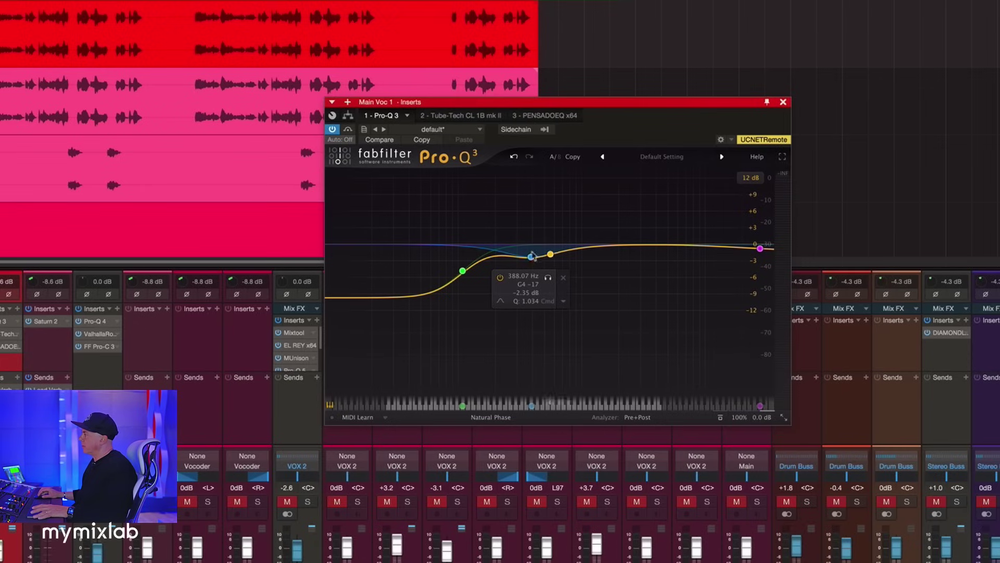
key(space)
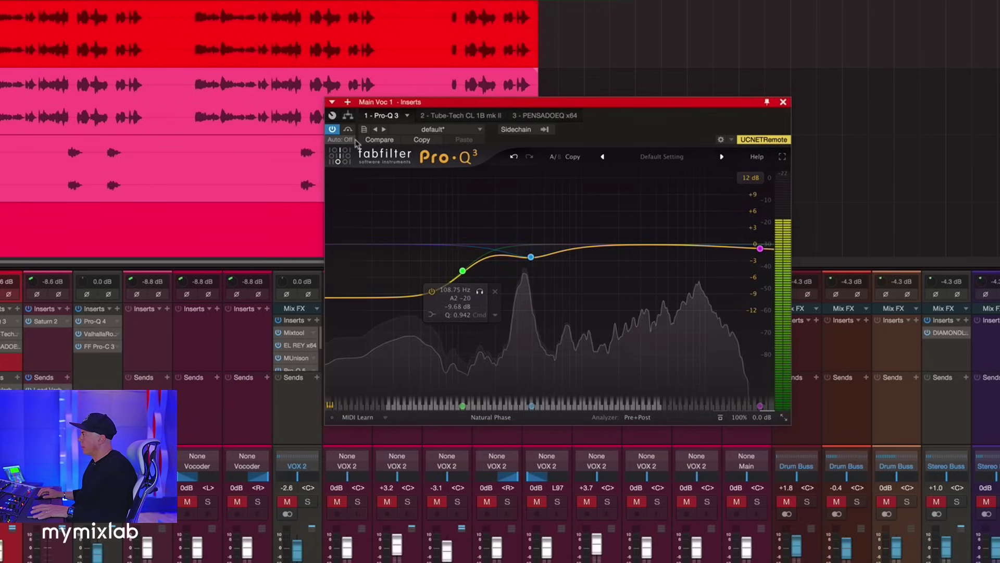
click(332, 130)
click(333, 130)
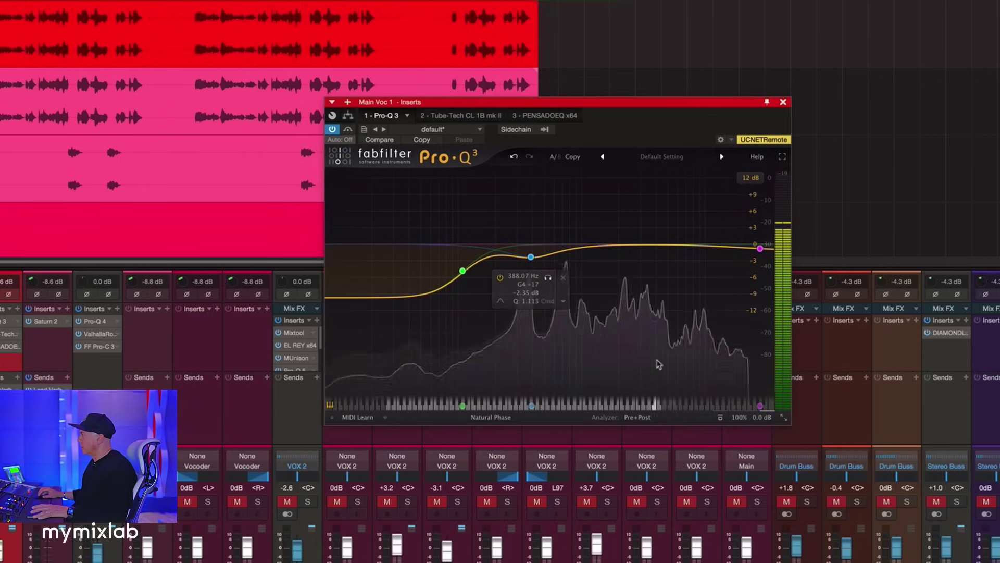
click(721, 419)
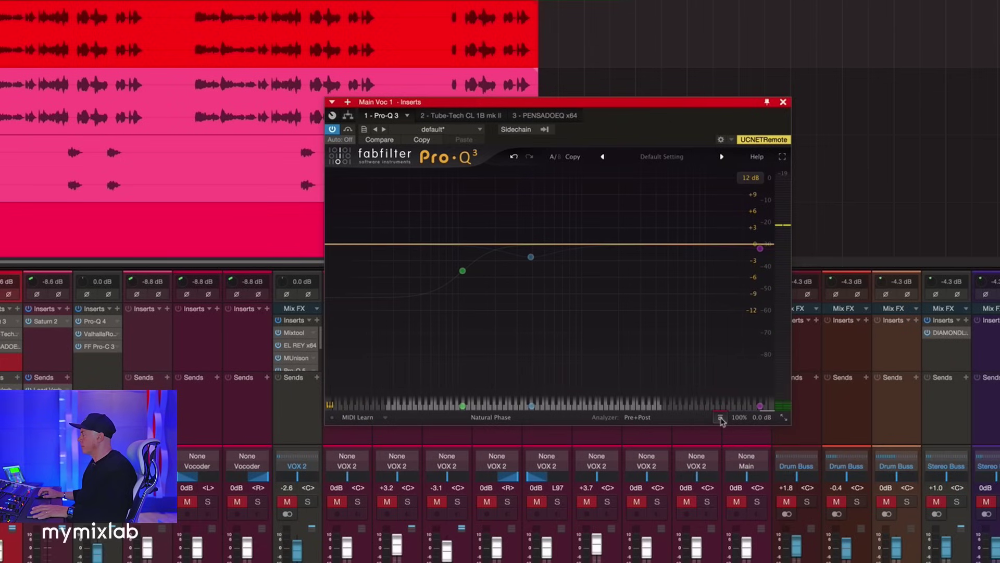
click(721, 419)
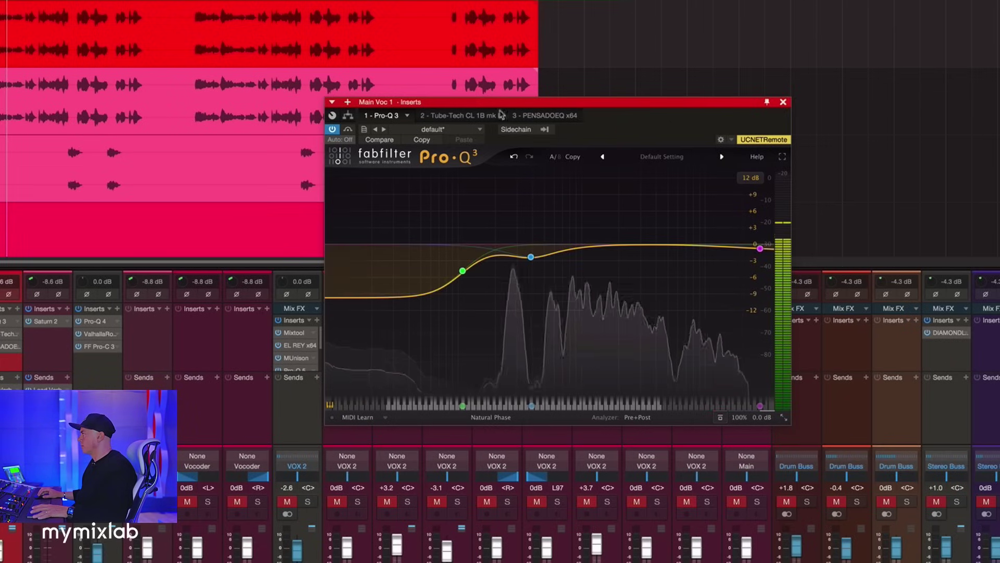
- Open the Tube-Tech CL 1B mk II on Main Voc 1, enlarge the vocal waveform and activate the compressor
click(458, 115)
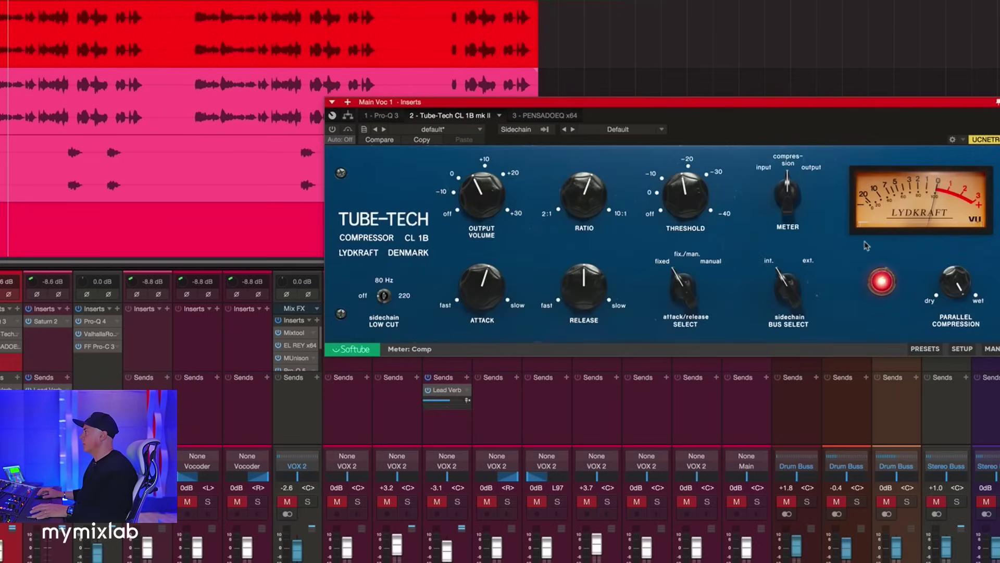
key(shift+e)
key(e)
key(e)
key(e)
key(e)
key(e)
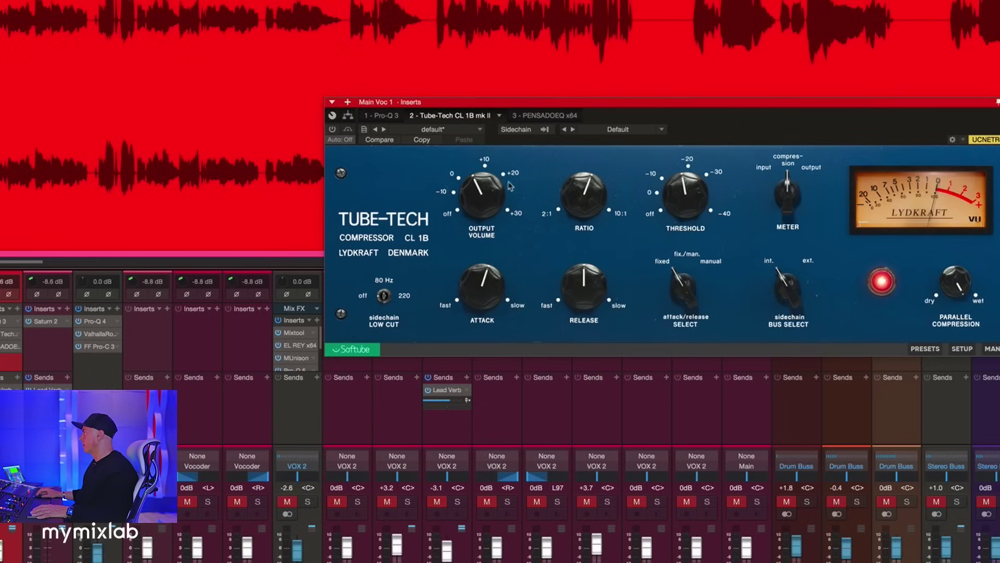
click(332, 129)
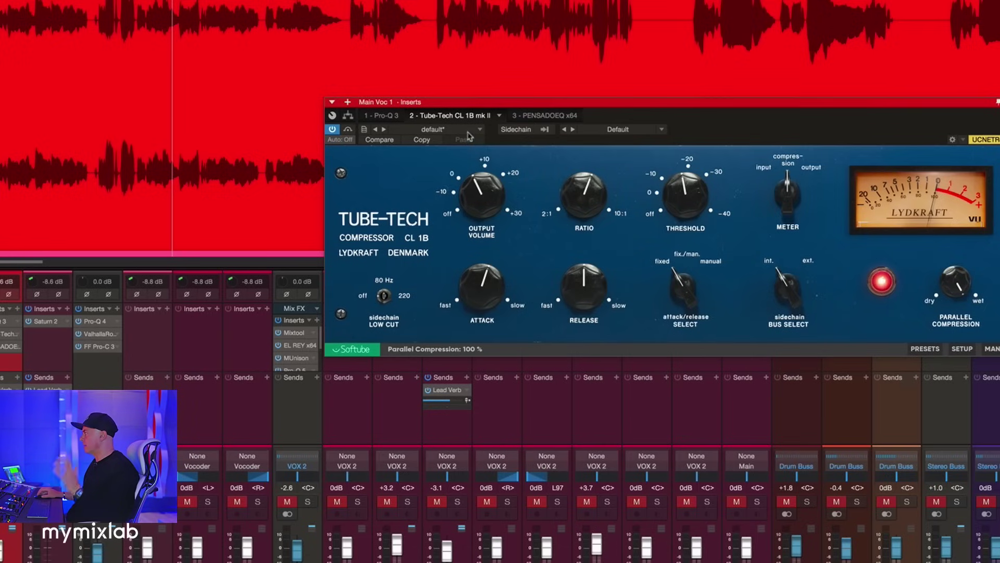
- Switch to the PENSADOEQ insert on Main Voc 1, activate it and play the vocal
click(534, 115)
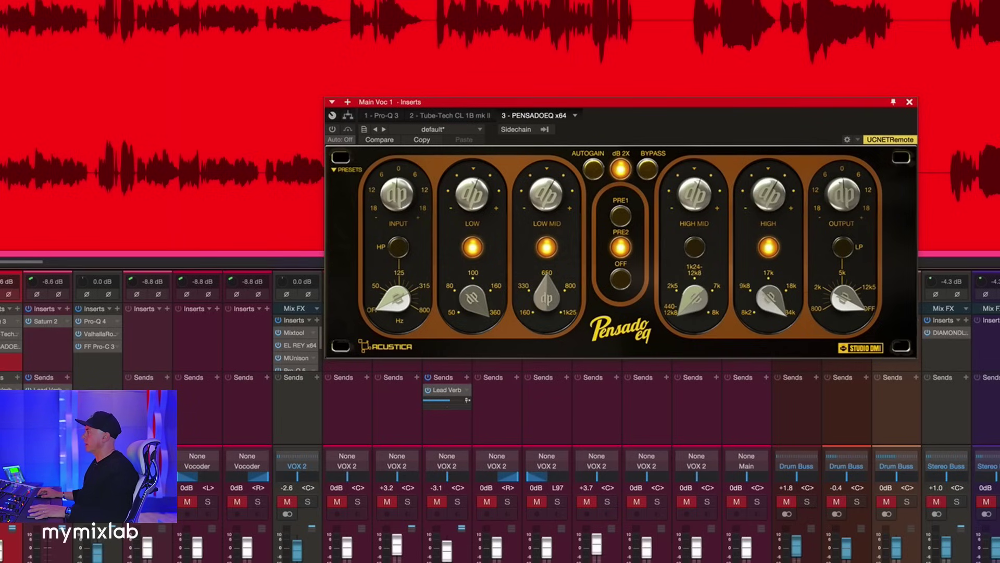
click(332, 129)
key(space)
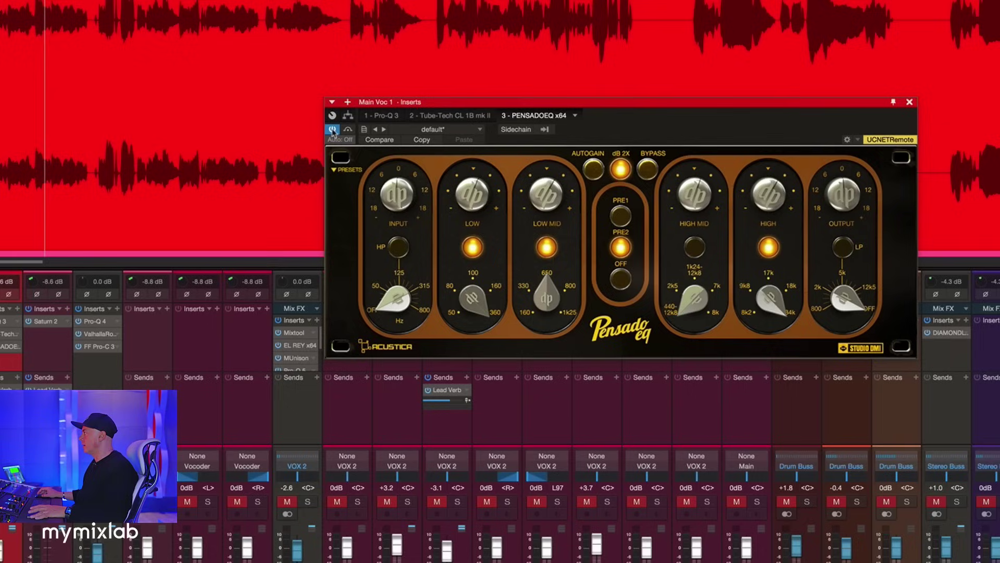
- Switch the High, Low Mid and Low bands of PENSADOEQ off and back on to compare the playing vocal
click(769, 245)
click(546, 247)
click(473, 248)
click(474, 247)
click(546, 247)
click(769, 247)
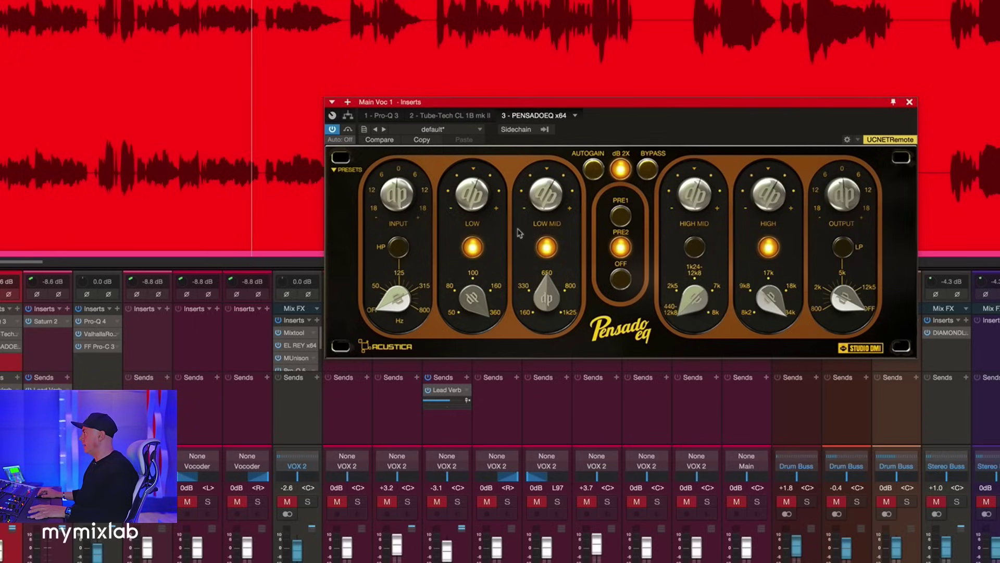
- Compare the vocal with the PENSADOEQ preamp off and back on PRE2, and close the plug-in window
click(620, 280)
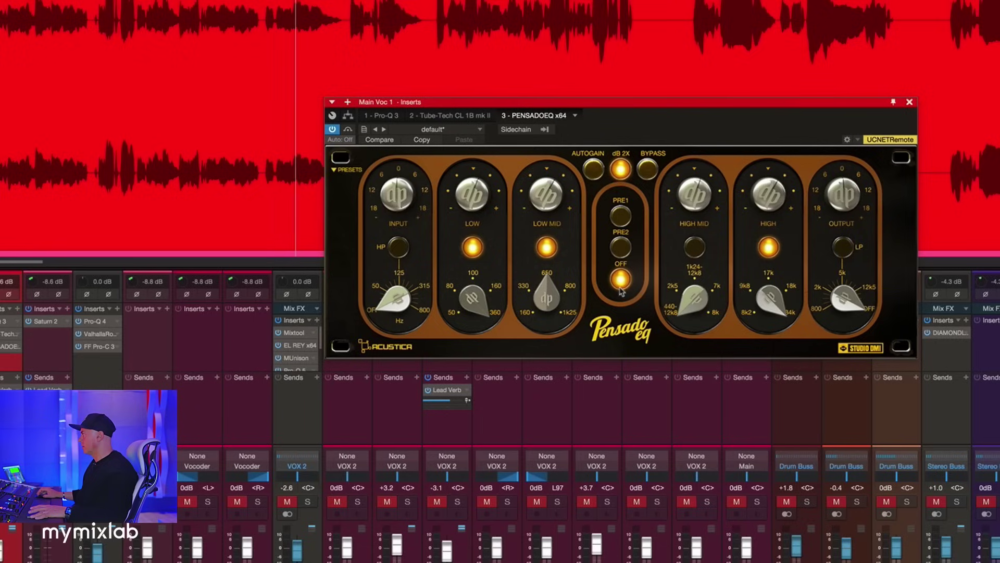
click(617, 253)
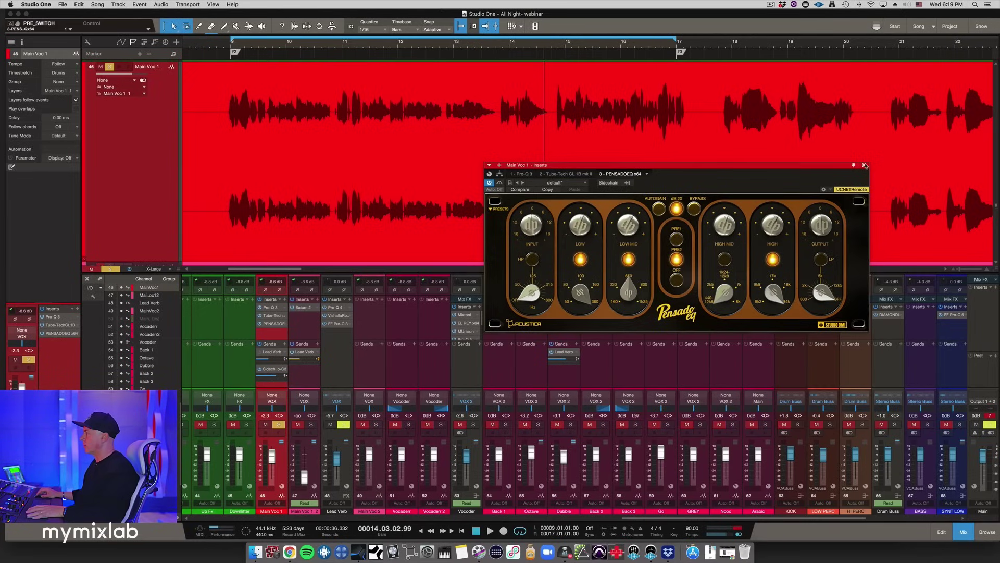
click(864, 166)
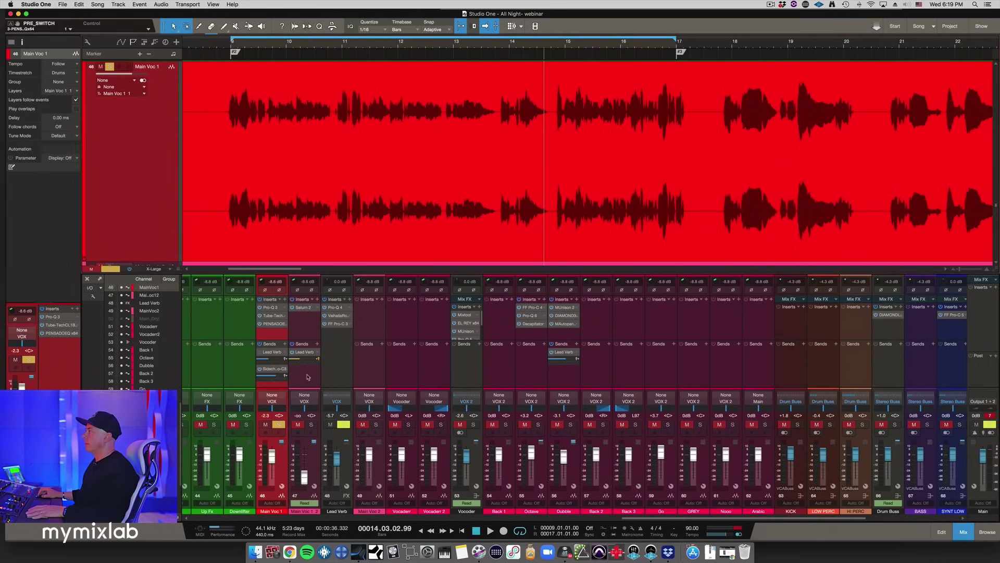
- Solo the Main Voc 1 2 track and check its fader and pre-fader Lead Verb send
scroll(273, 193, down, 3)
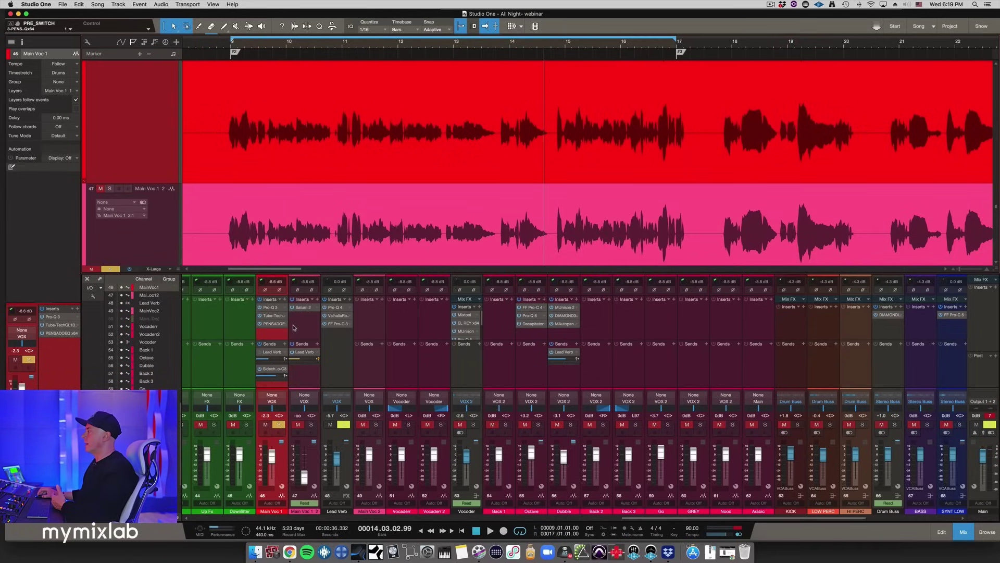
click(152, 231)
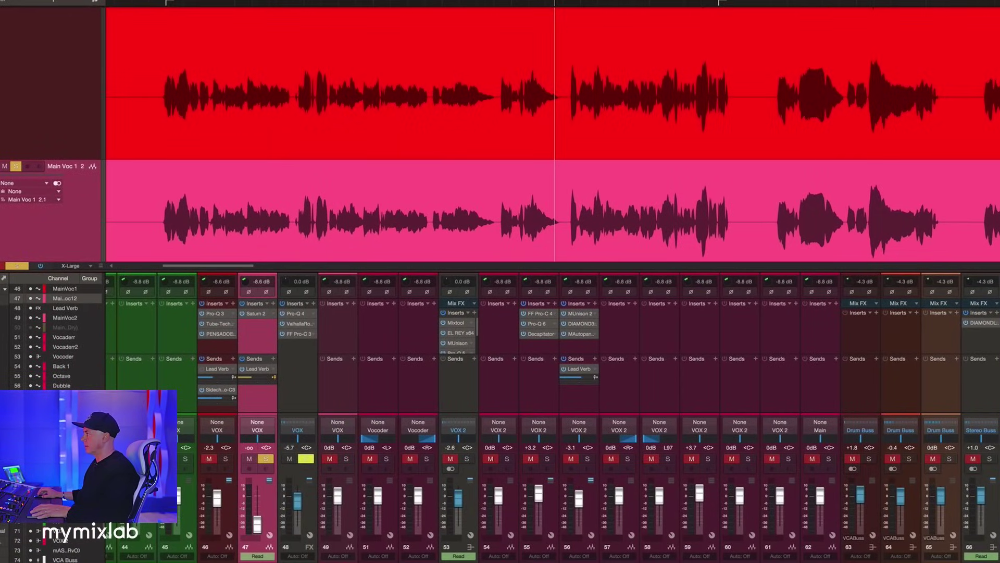
drag(257, 523, 257, 526)
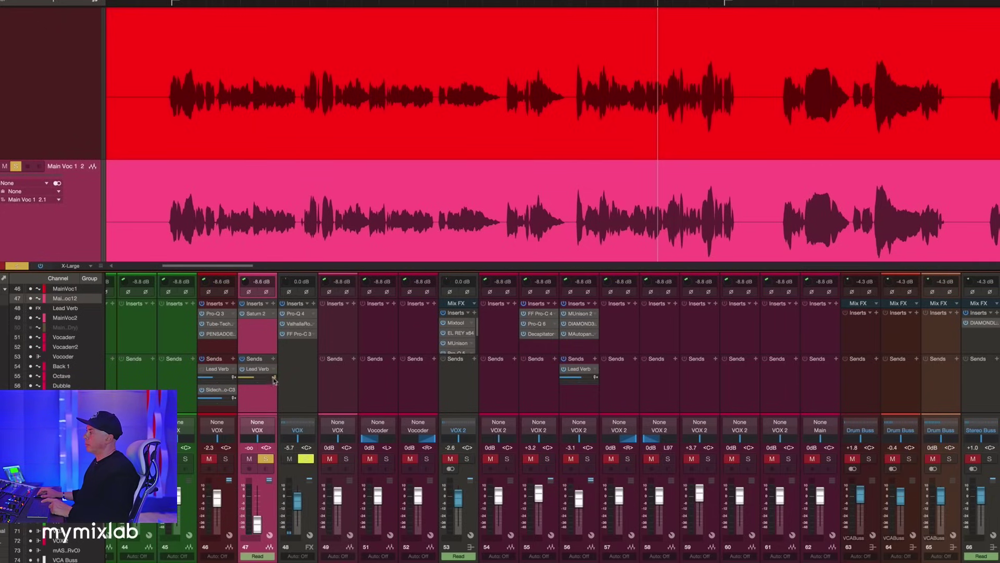
click(272, 378)
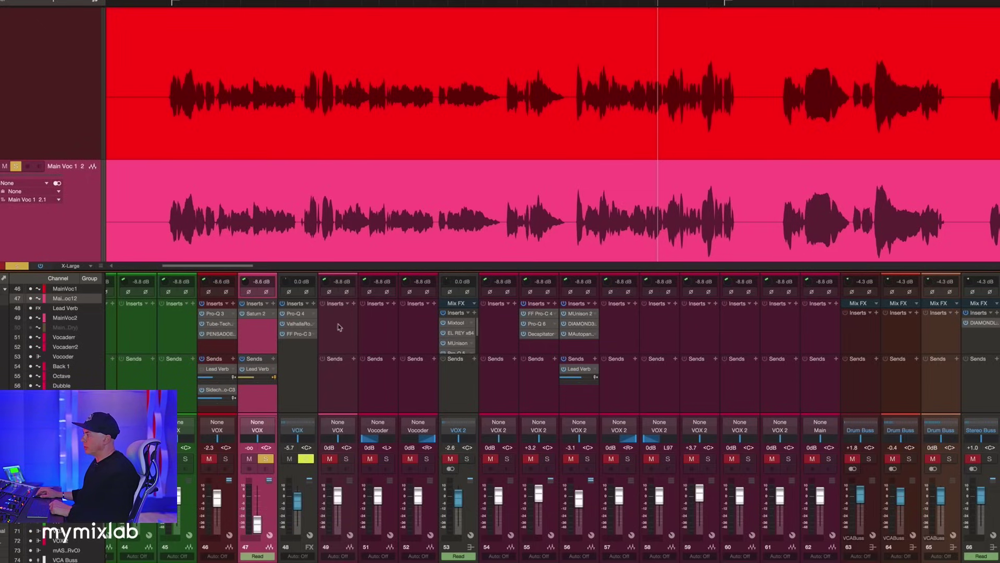
- Open Saturn 2 on Main Voc 1 2 and move its window clear of the lead vocal channels
click(256, 313)
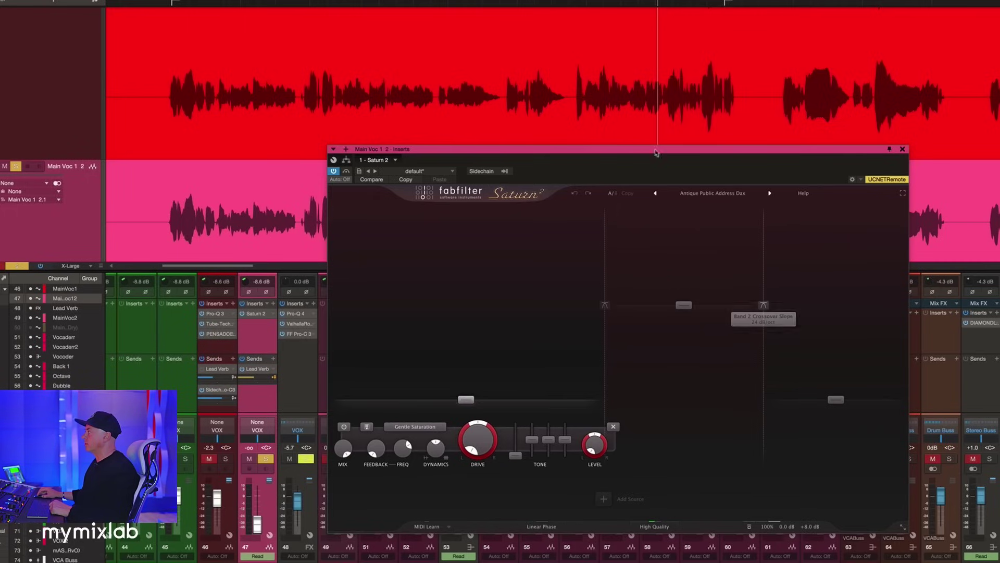
drag(633, 150, 721, 166)
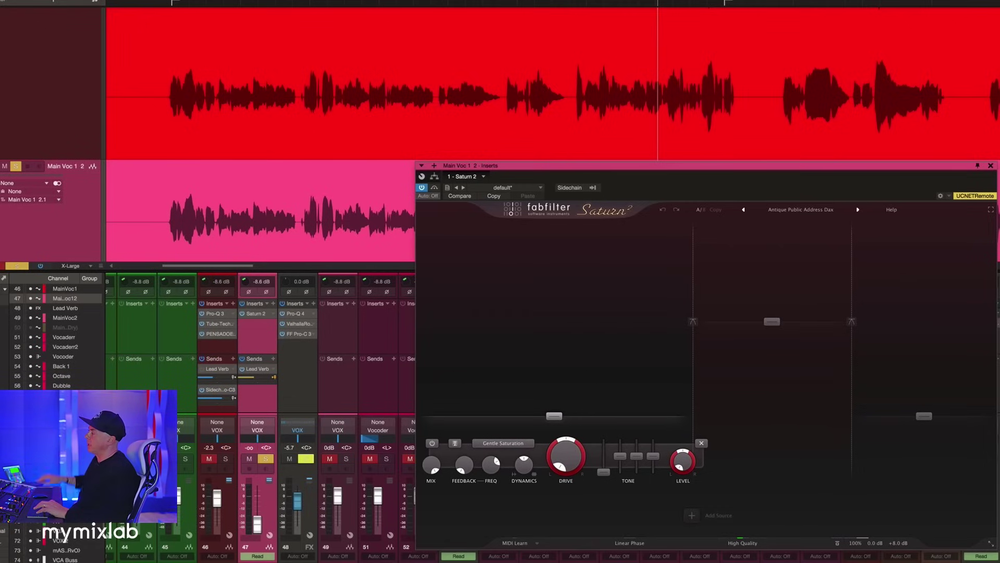
- Play Main Voc 1 soloed with and without Main Voc 1 2, and raise the Lead Verb fader to -3.0 dB
click(226, 459)
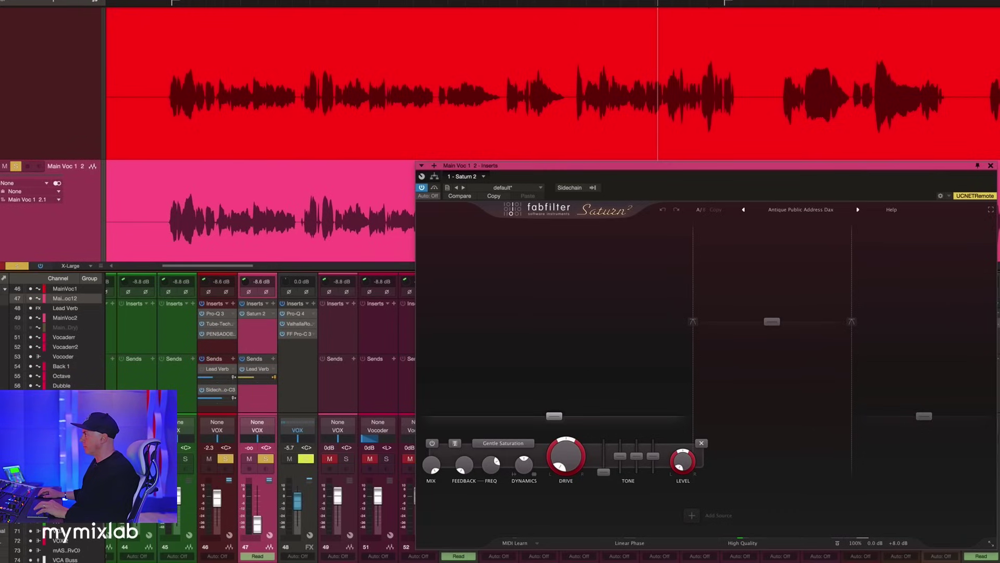
key(space)
key(Escape)
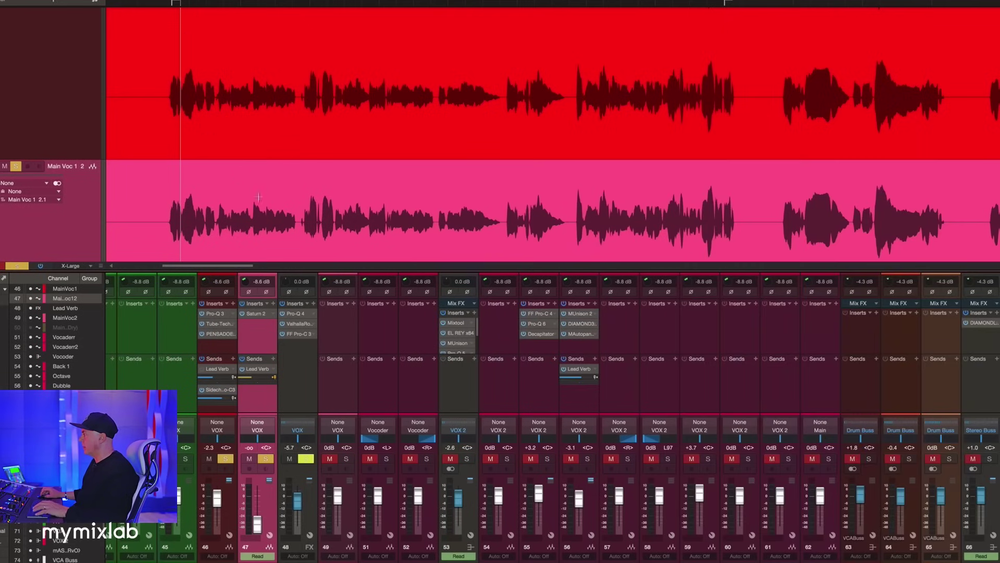
click(265, 461)
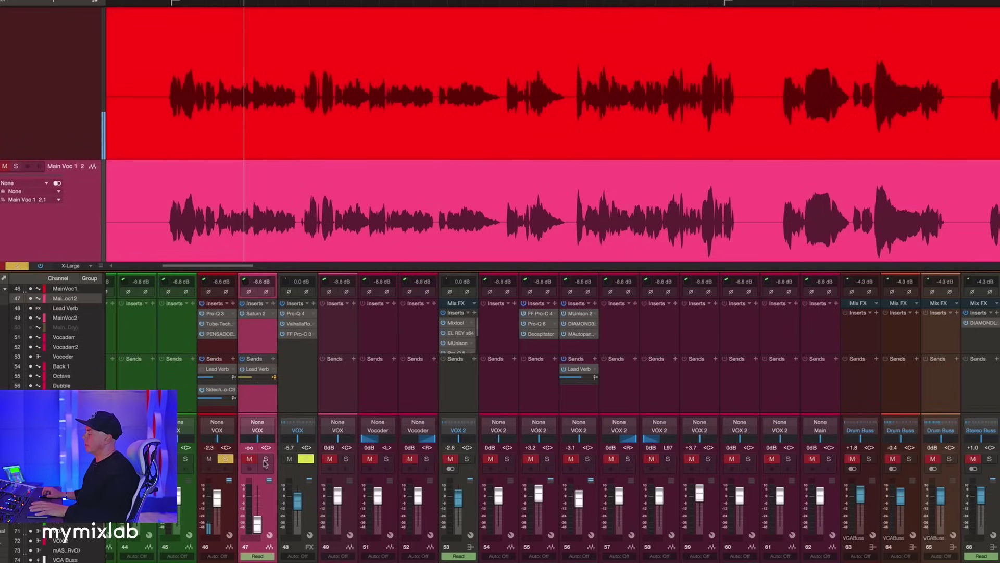
click(265, 460)
key(space)
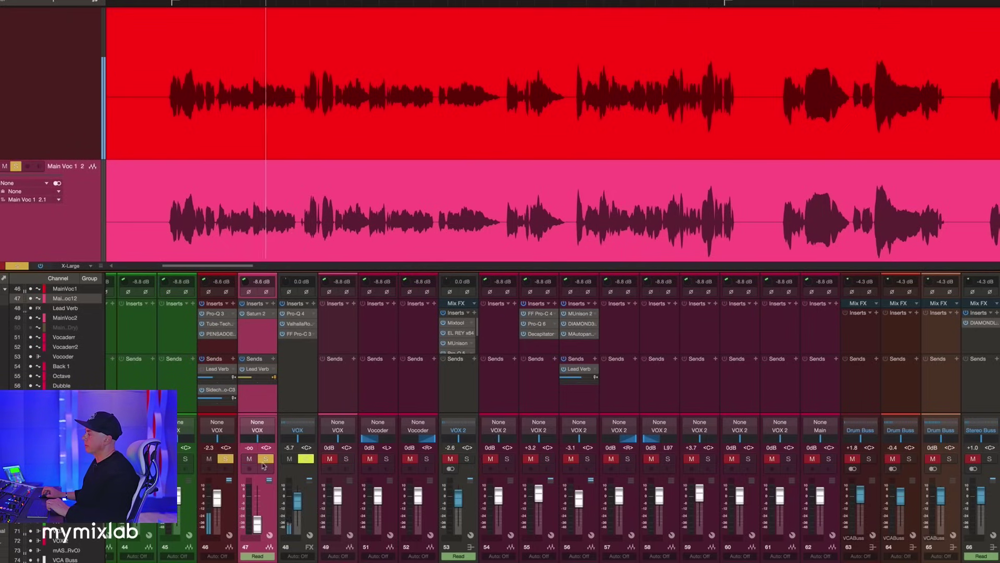
drag(297, 494, 297, 491)
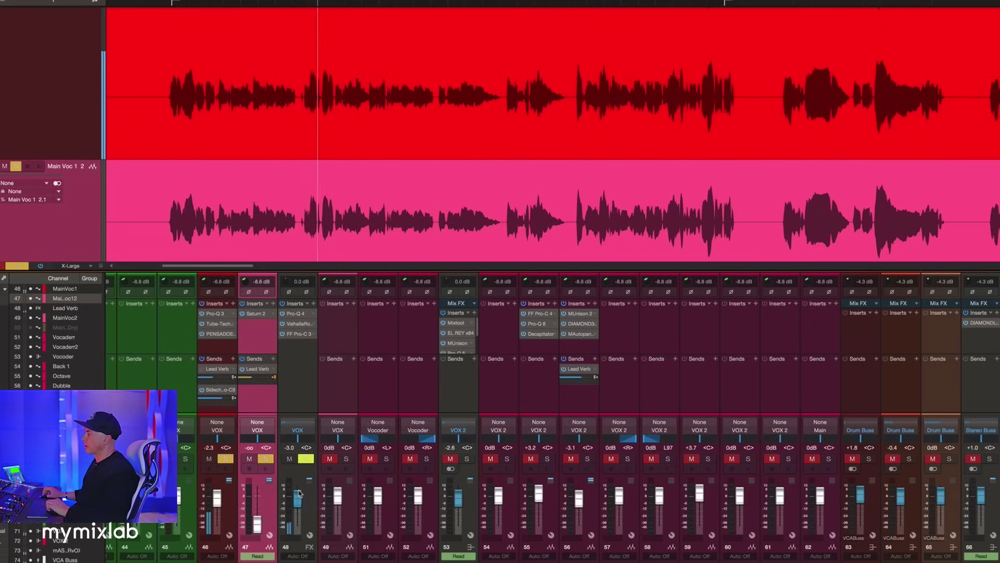
- Reopen Saturn 2 on Main Voc 1 2, play the vocal from bar 27 and raise the middle band's level
click(256, 313)
mouse_move(849, 548)
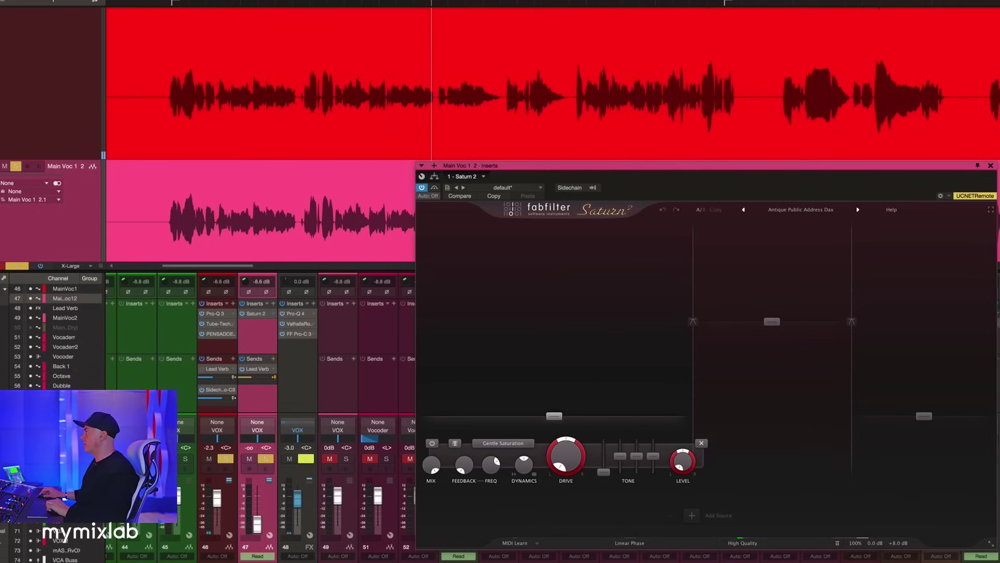
scroll(666, 26, down, 5)
scroll(666, 26, right, 5)
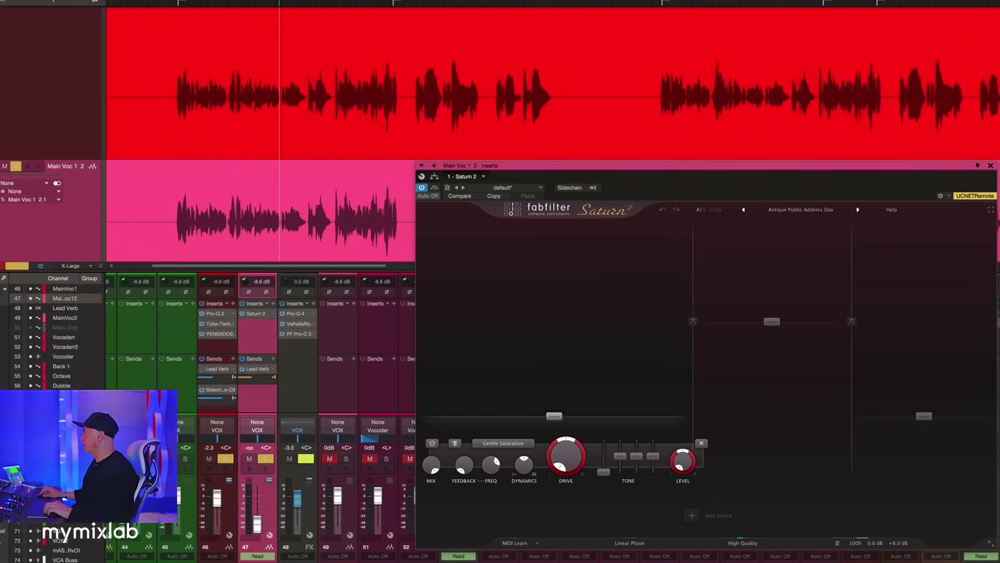
click(662, 2)
key(space)
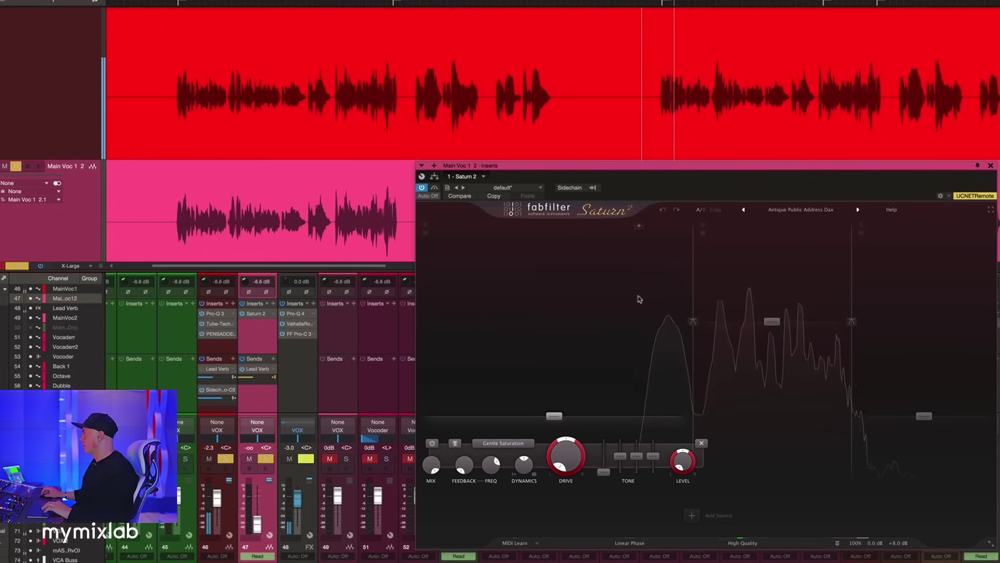
mouse_move(776, 322)
mouse_down()
mouse_move(778, 282)
mouse_move(781, 411)
mouse_move(779, 284)
mouse_move(779, 306)
mouse_up()
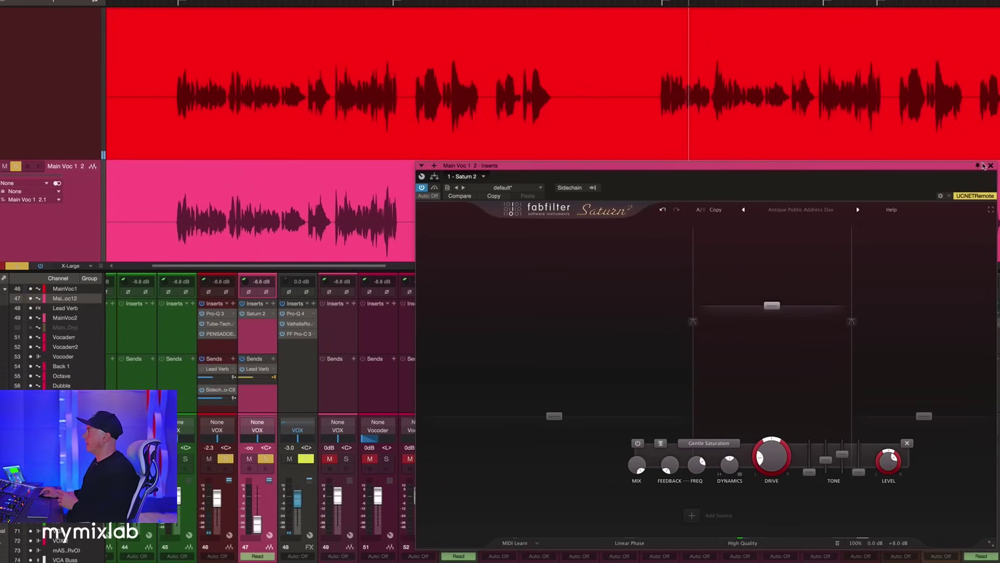
drag(962, 170, 999, 160)
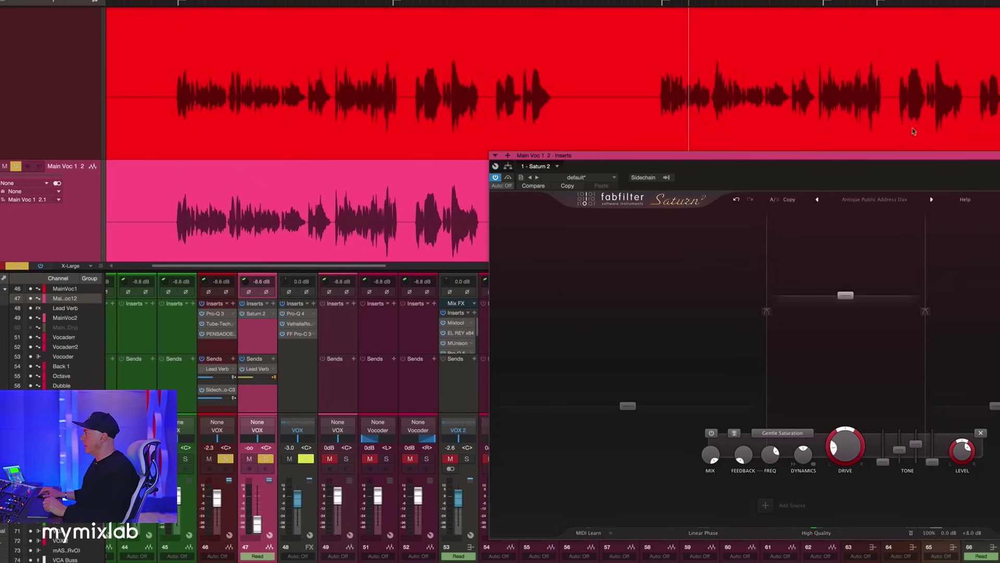
- Examine the low-cut and high-cut curve of the Pro-Q insert on Lead Verb and close its window
click(296, 314)
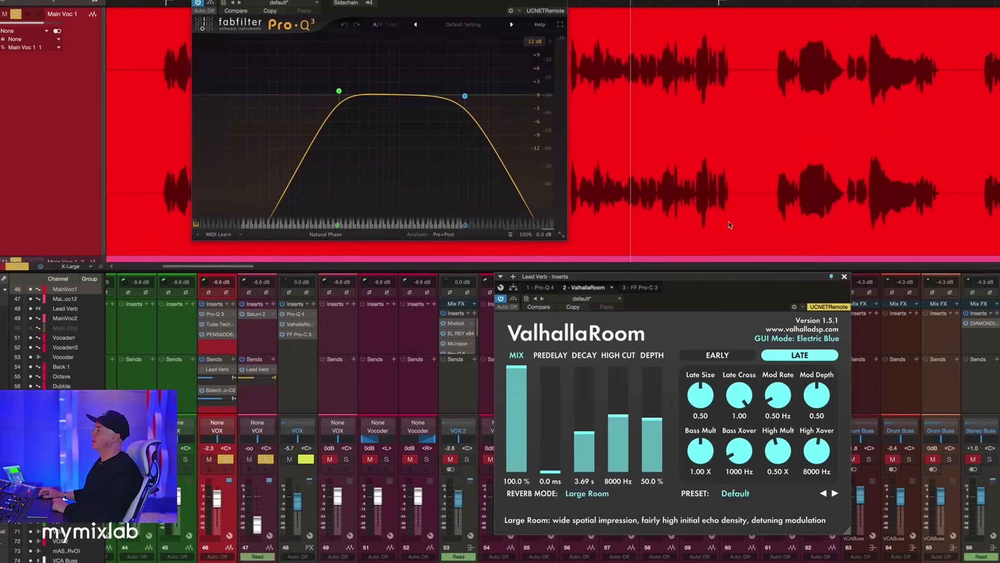
click(561, 0)
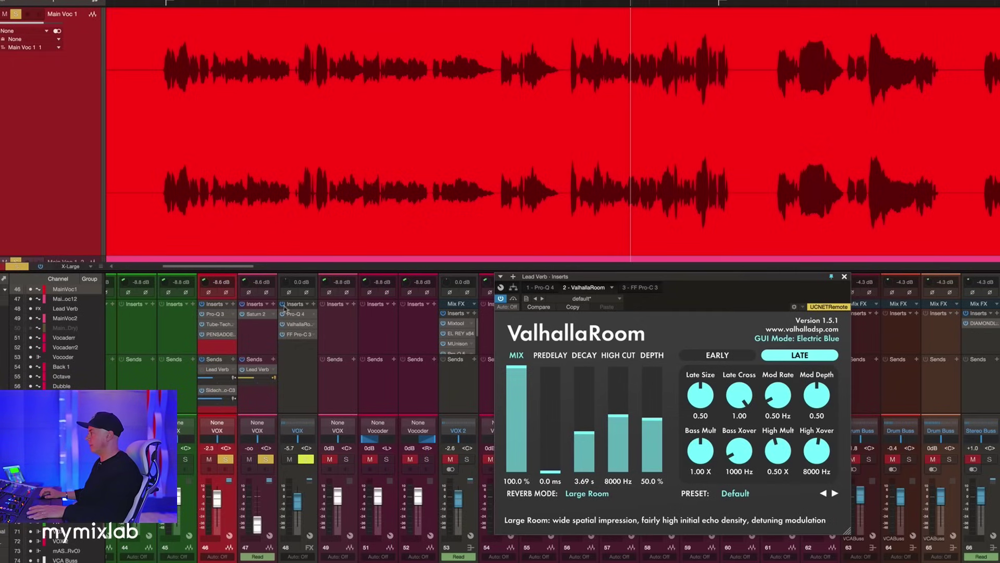
- Play the vocal, pull the Lead Verb fader fully down to hear it dry and raise it to -0.3 dB
key(space)
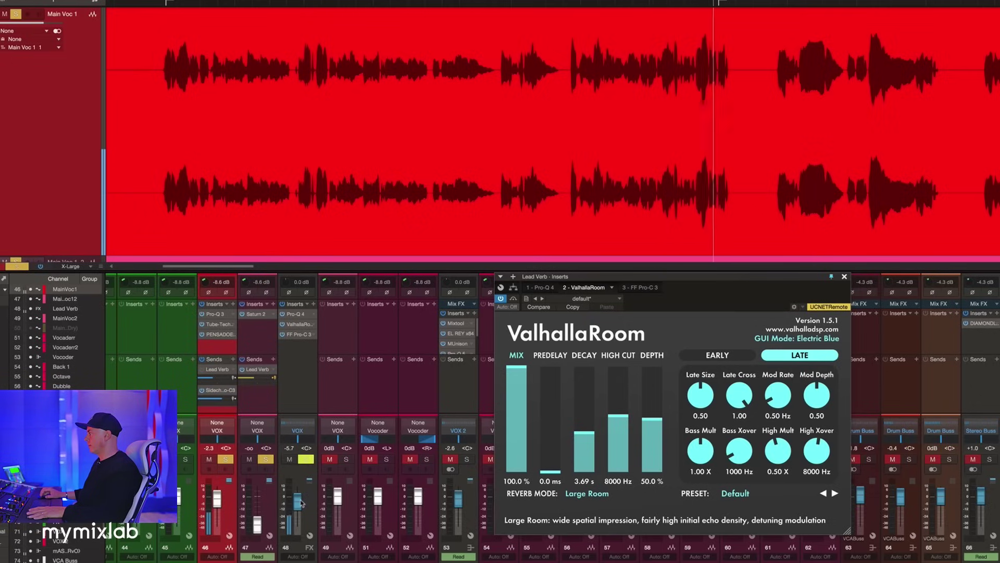
drag(299, 504, 299, 534)
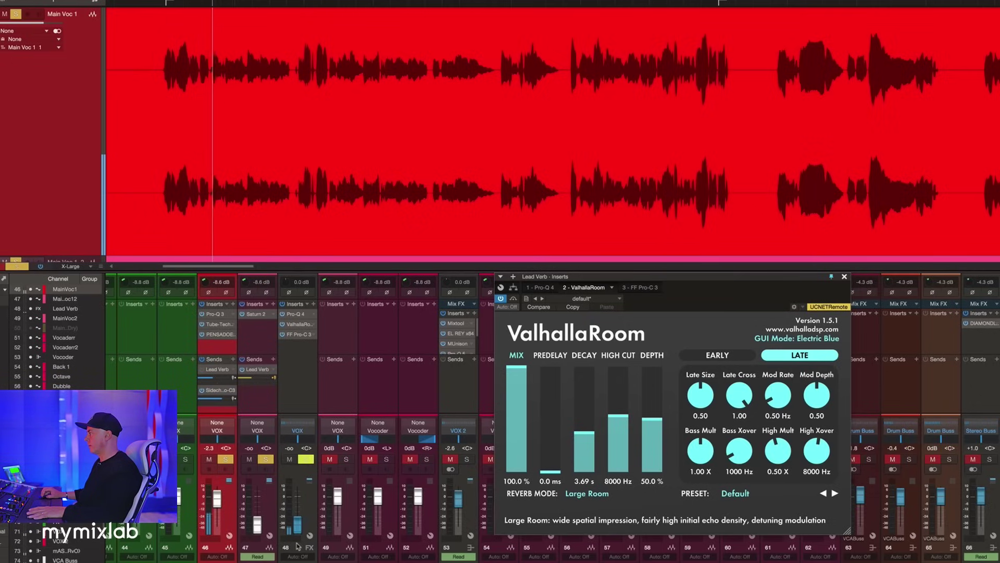
drag(299, 534, 298, 499)
- Try a predelay of 44.5 ms in ValhallaRoom, return it to 0.0 ms and close the plug-in
click(573, 307)
drag(550, 464, 556, 428)
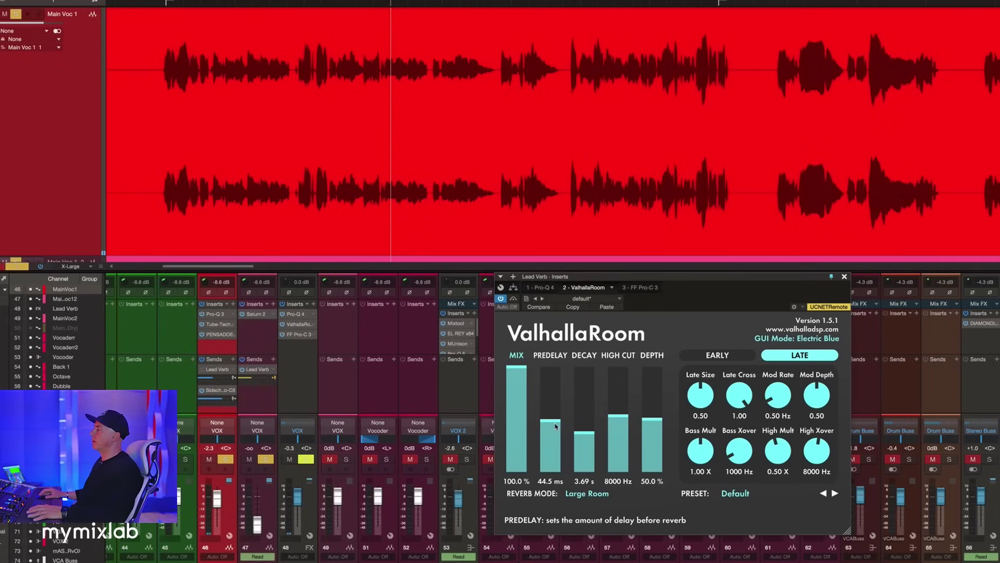
drag(556, 426, 549, 476)
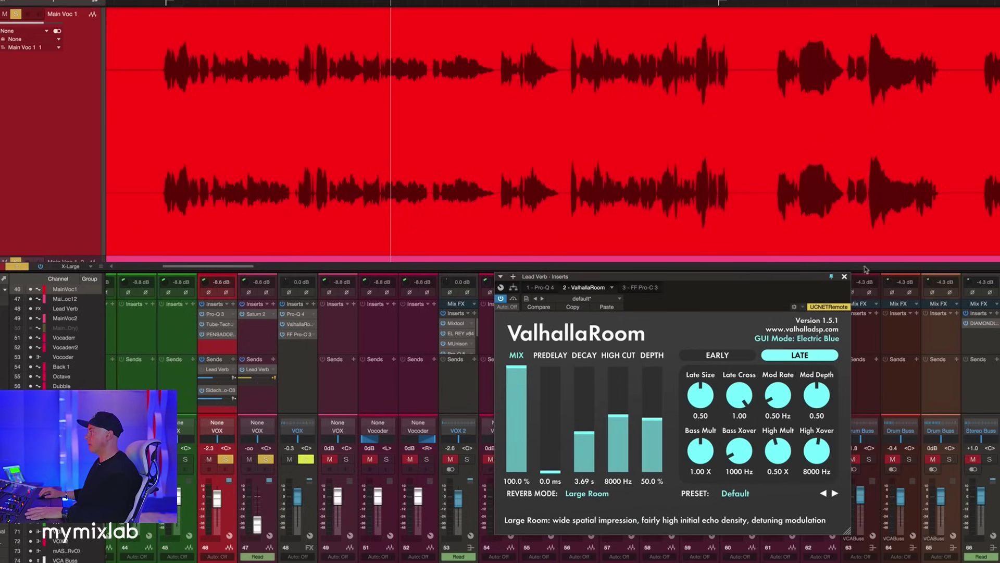
click(844, 278)
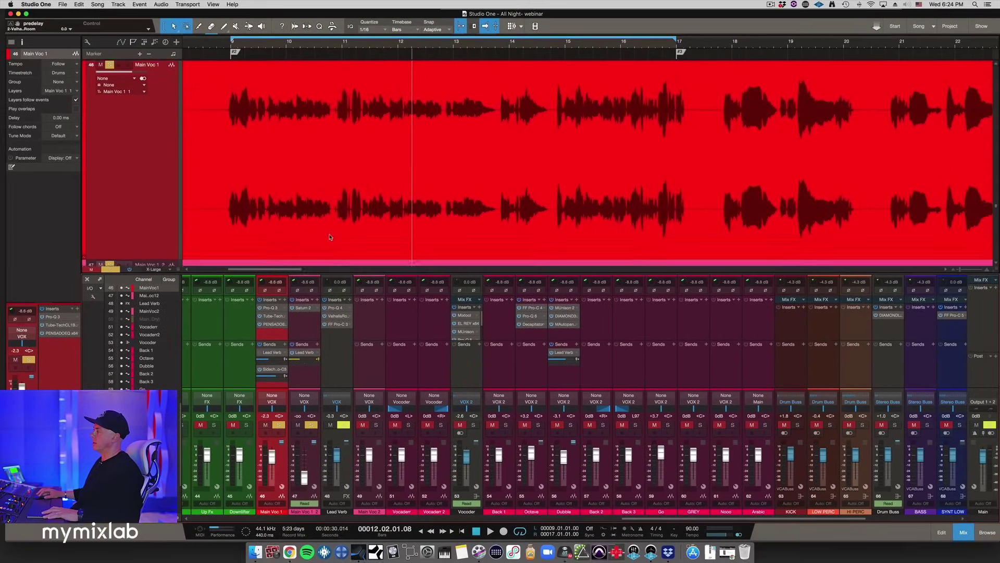
- Show the Lead Verb send level automation on Main Voc 1 2 and place the playback cursor at bar 9
scroll(329, 237, down, 2)
scroll(329, 235, down, 3)
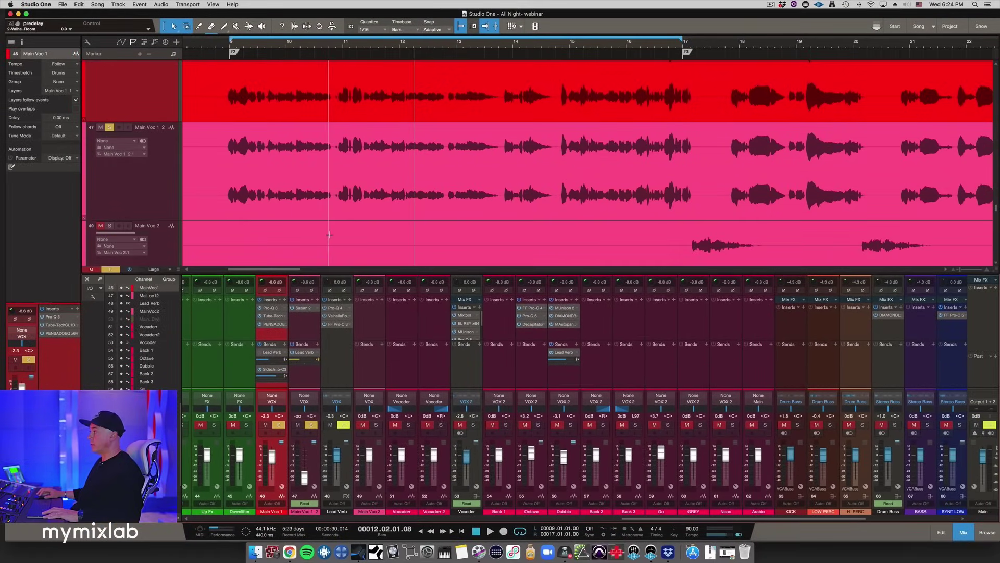
key(a)
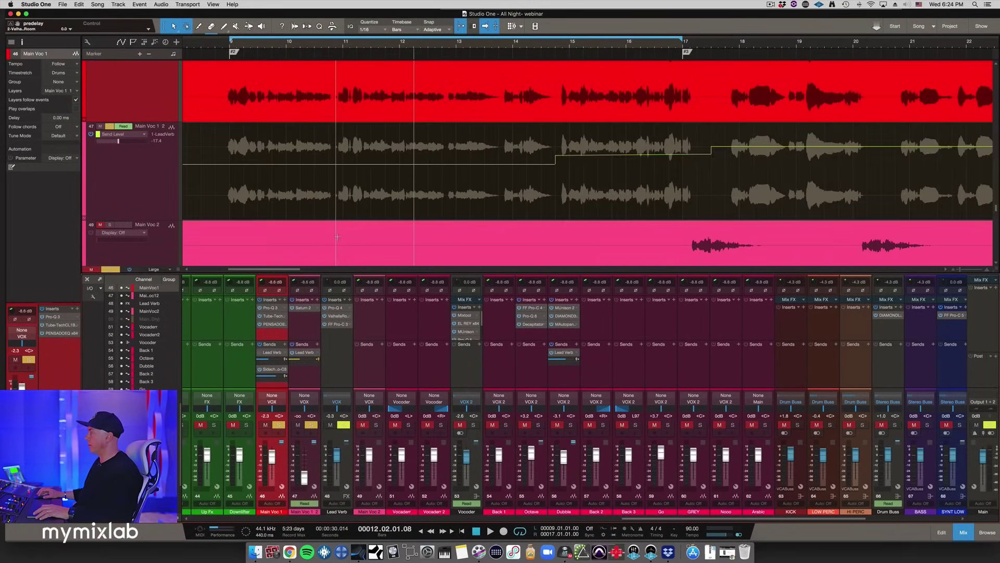
scroll(337, 233, down, 5)
key(w)
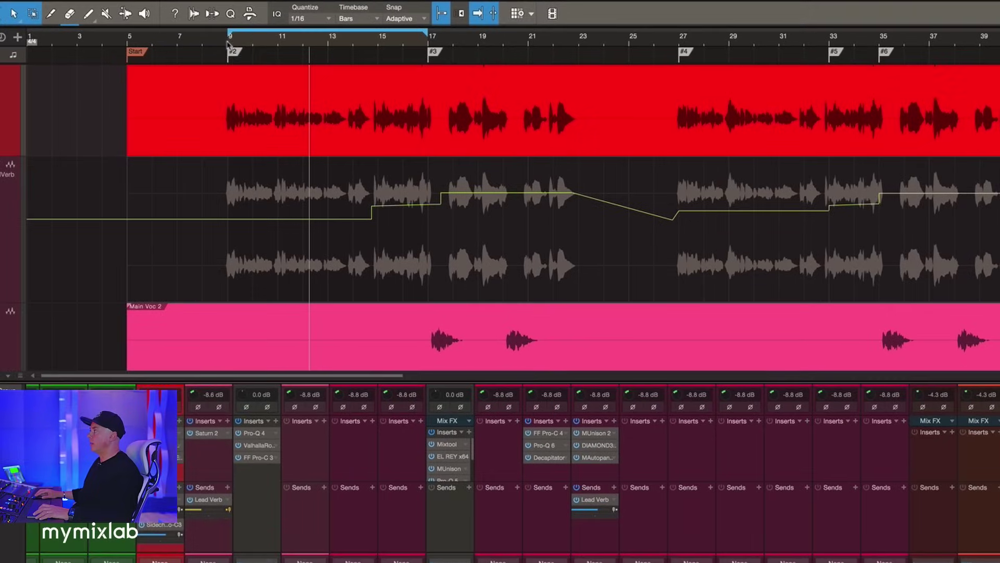
click(229, 41)
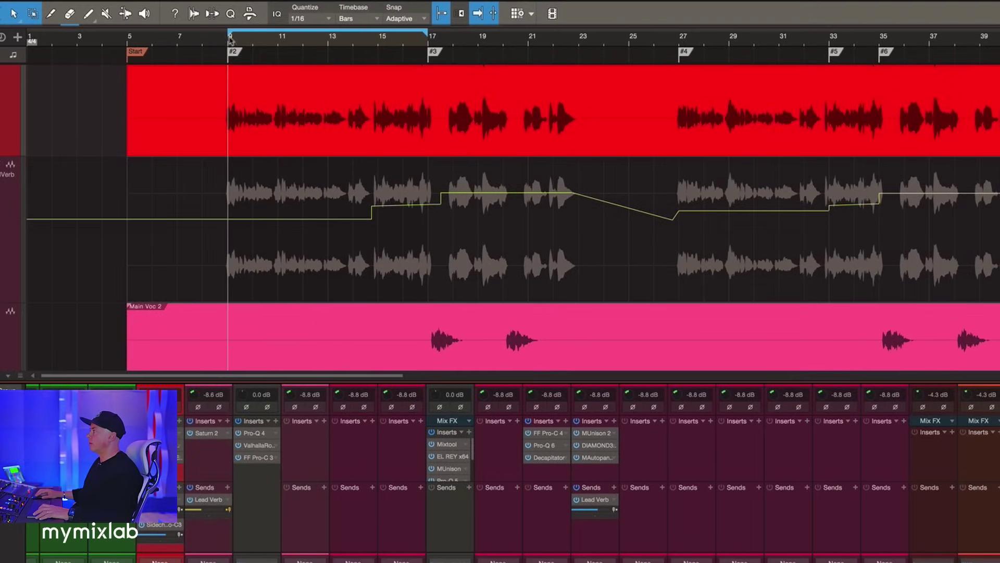
- Add send automation points at bars 9 and 11, pulling bar 9 to the minimum and bar 11 partway down
click(228, 219)
click(278, 218)
drag(228, 218, 228, 300)
click(253, 259)
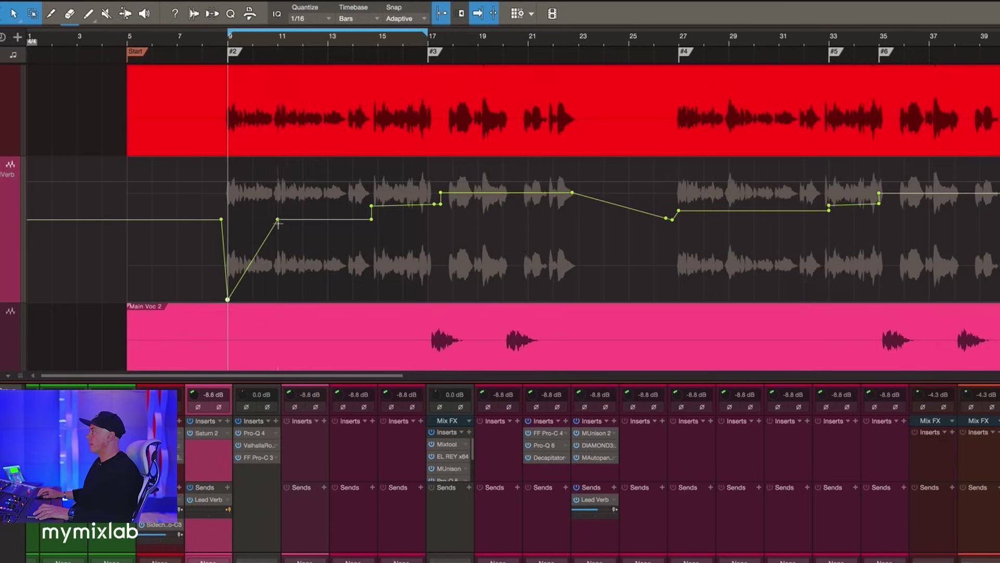
drag(278, 220, 278, 262)
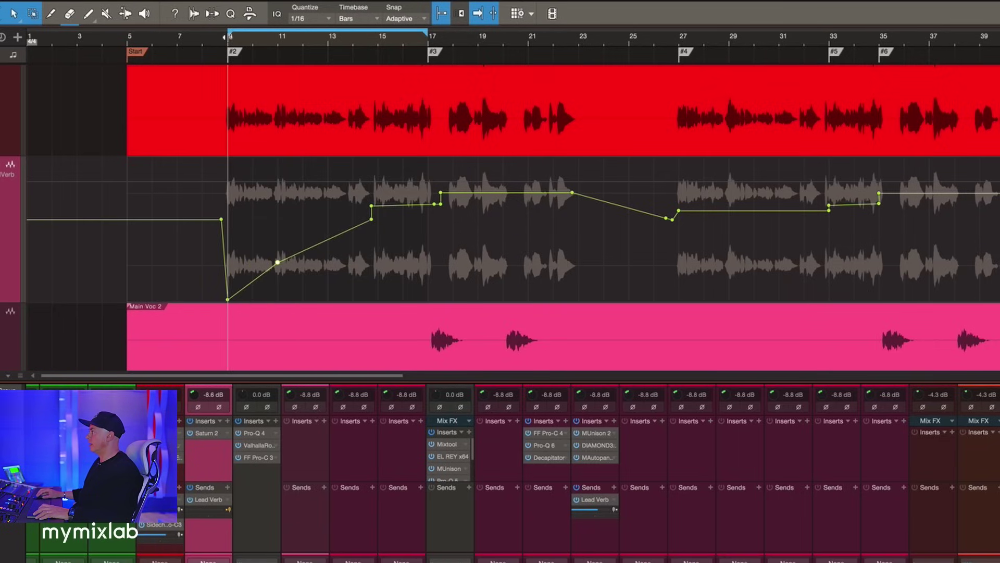
- During playback, lower the send point near bar 11 to the minimum and add points along the rise up to about bar 13.5
key(space)
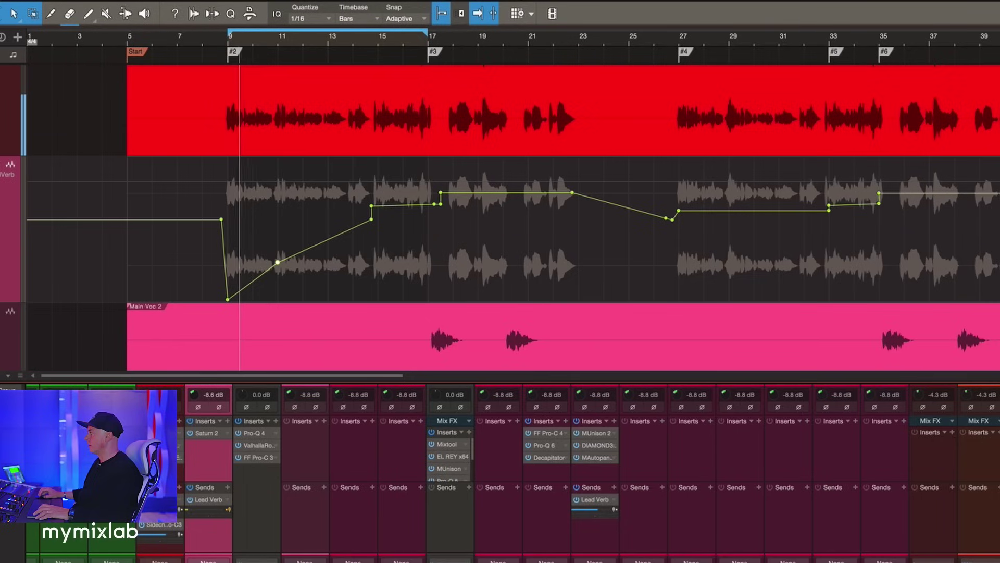
drag(278, 262, 272, 299)
click(314, 265)
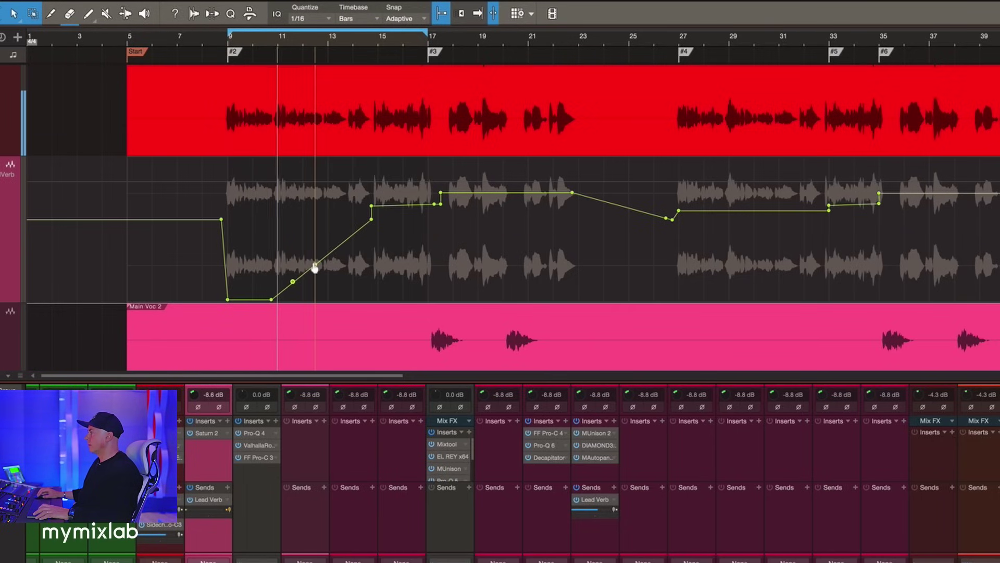
click(345, 241)
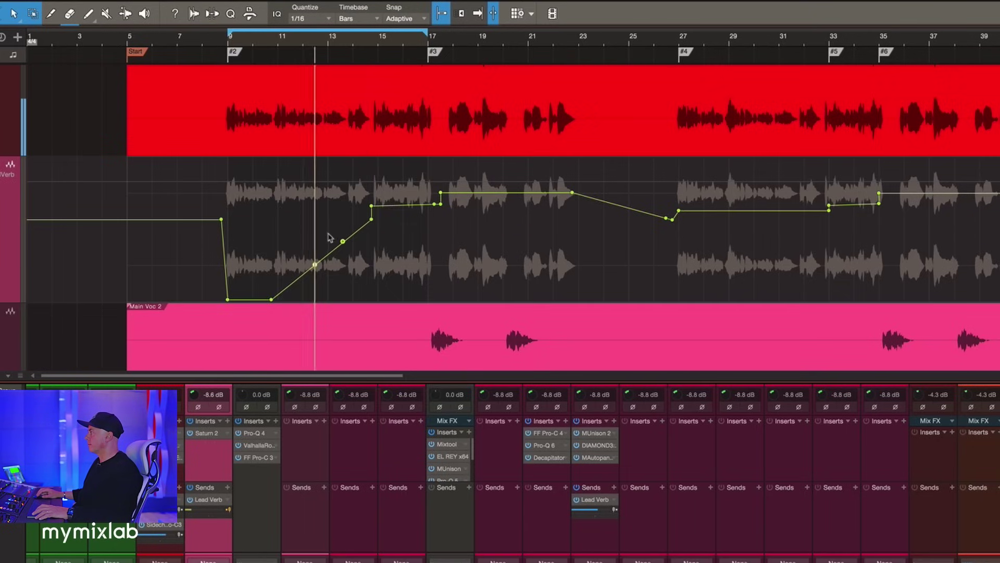
- Build a vertical step in the send automation at bar 13 by adding a point there and moving the bar 13.5 point above it
click(328, 254)
key(space)
drag(343, 241, 327, 219)
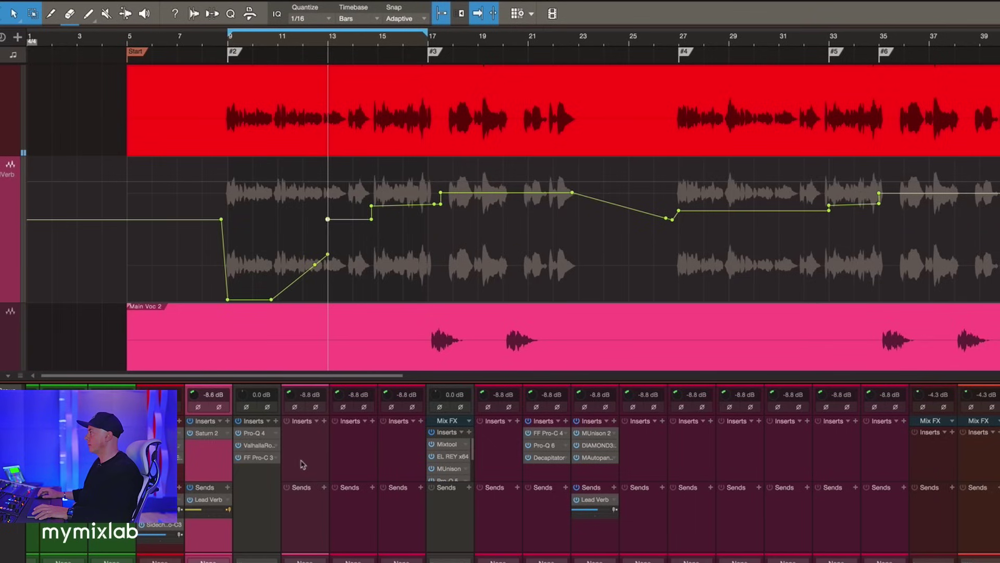
key(space)
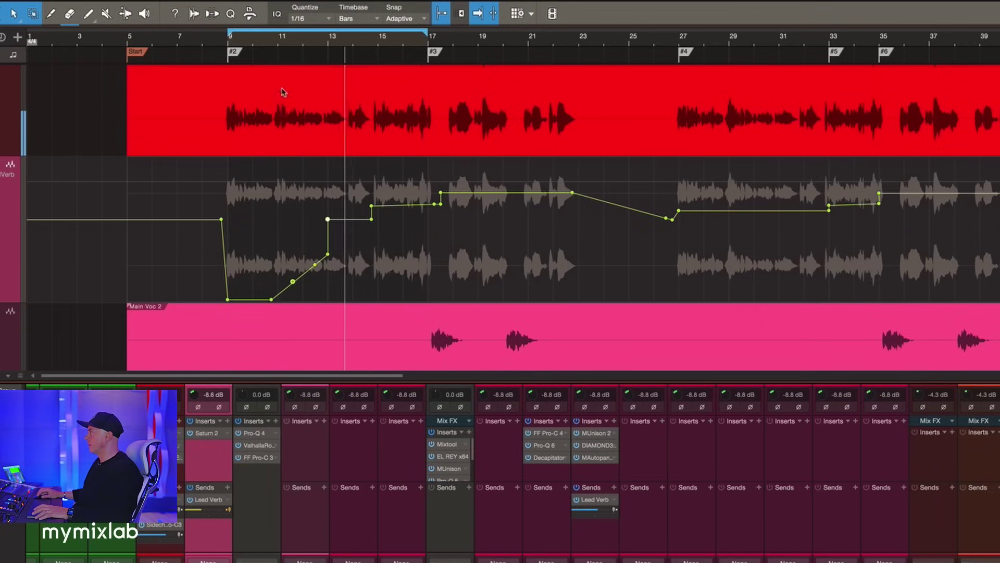
- Play from about bar 11 and lower the send point just before bar 13 to near the minimum
click(285, 41)
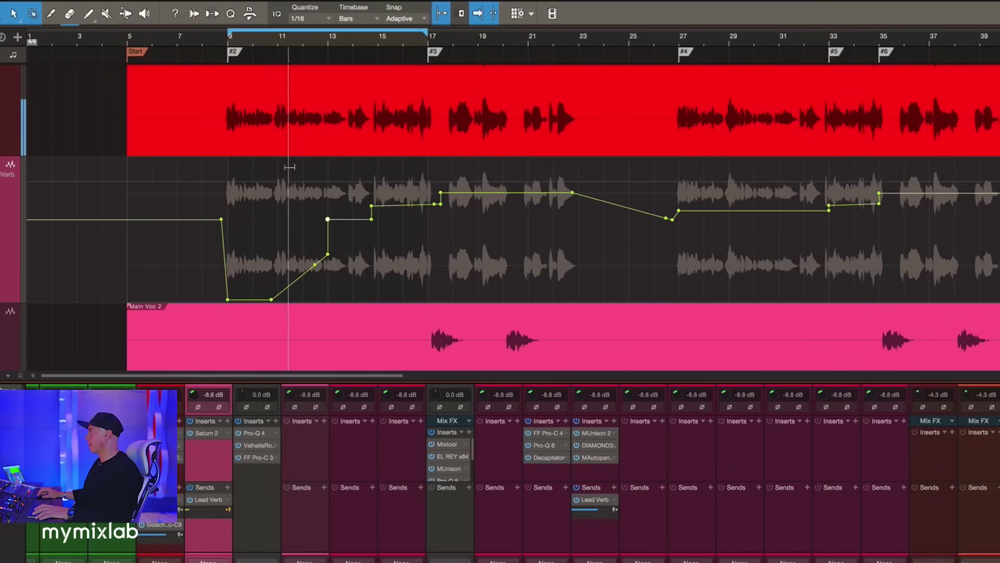
drag(314, 265, 322, 288)
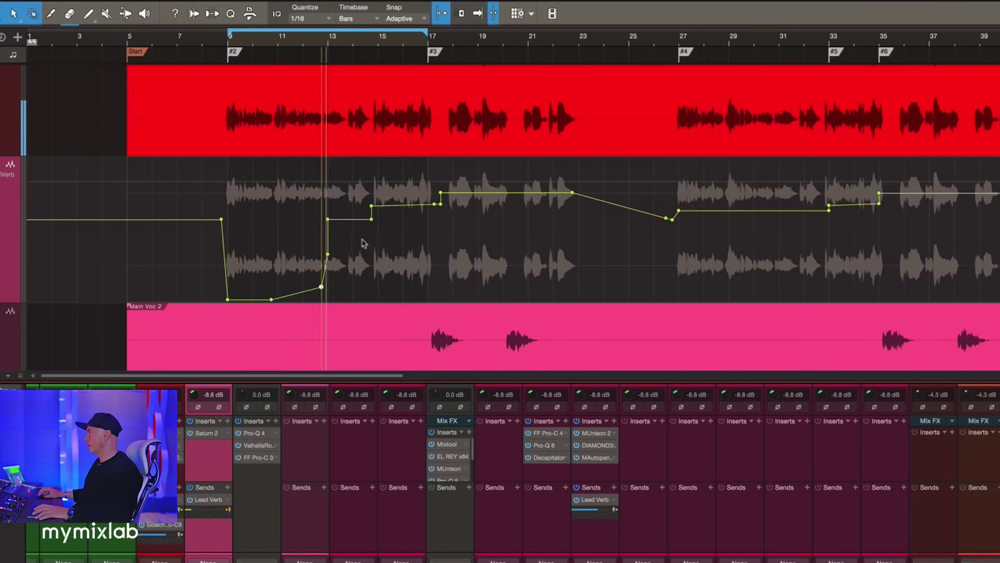
mouse_move(374, 211)
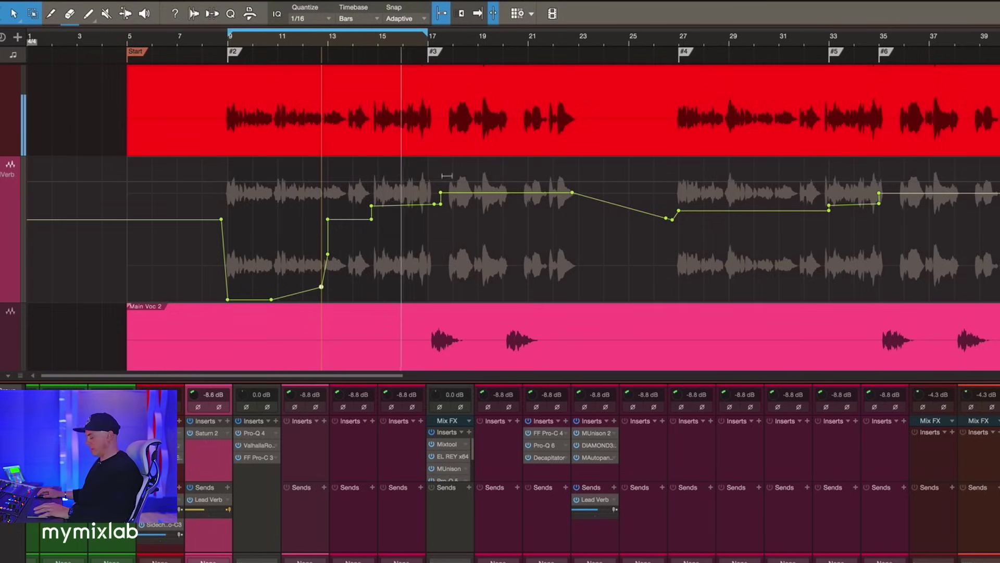
- Turn off looping and play the edited reverb send automation from bar 9 to past bar 17
key(slash)
key(space)
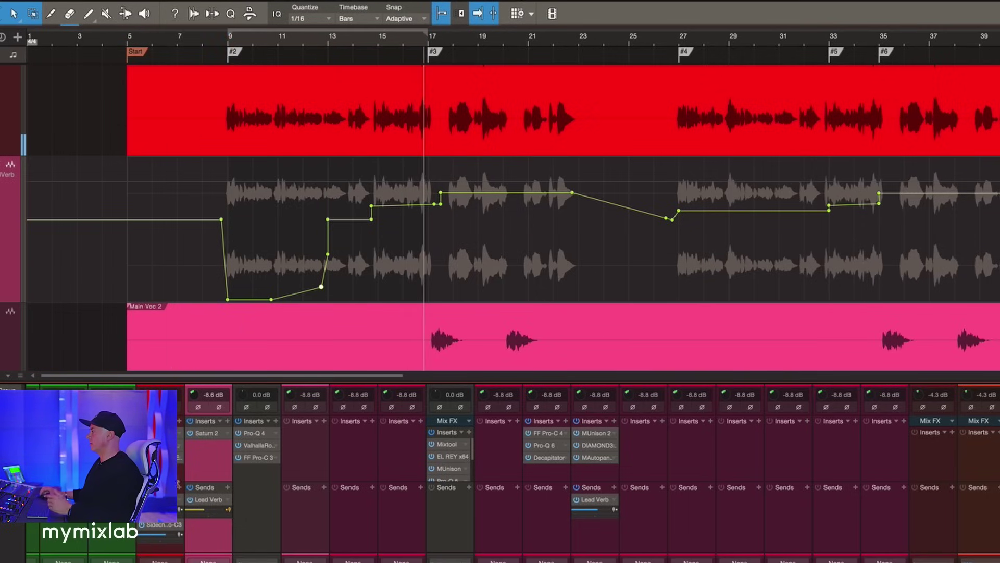
click(228, 40)
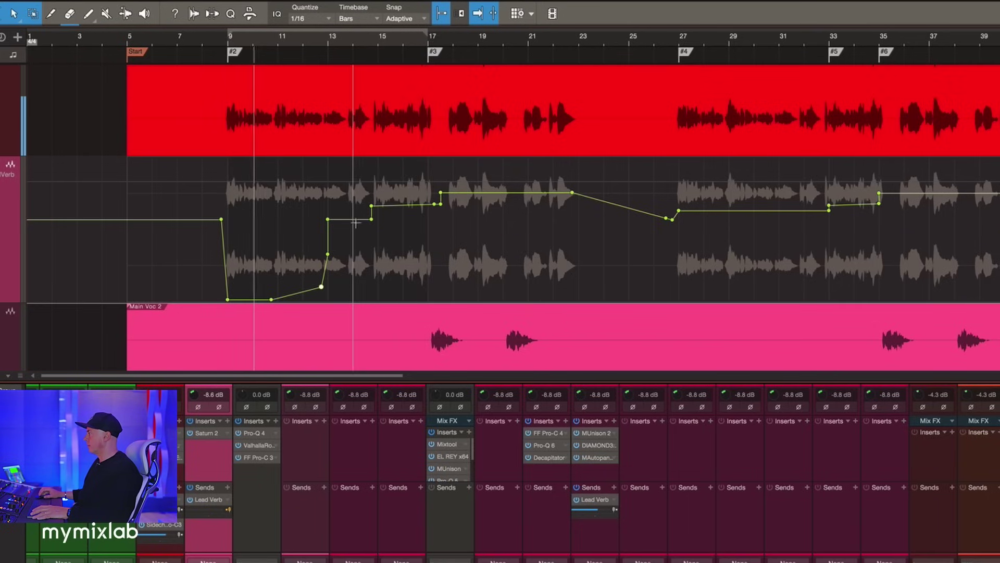
key(w)
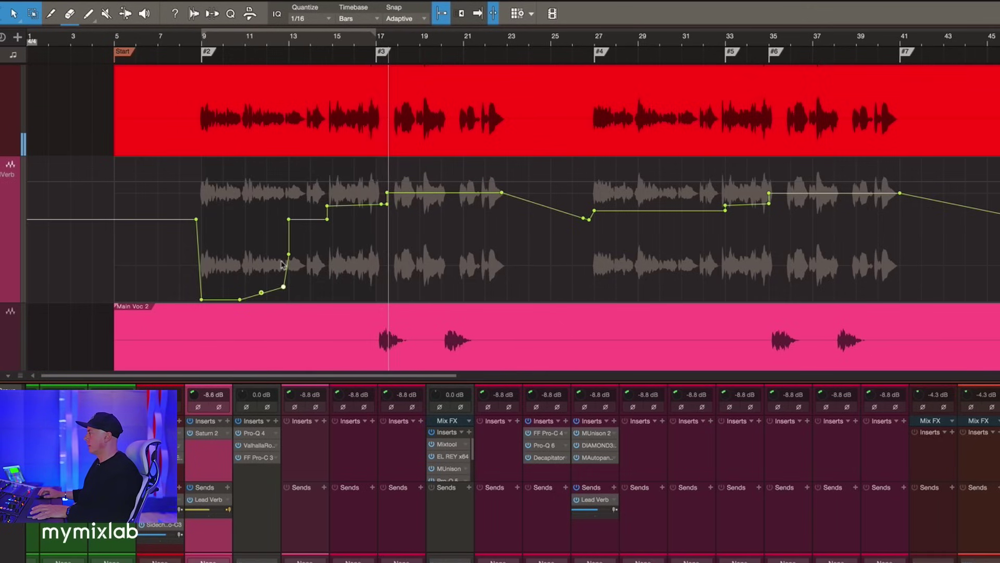
key(space)
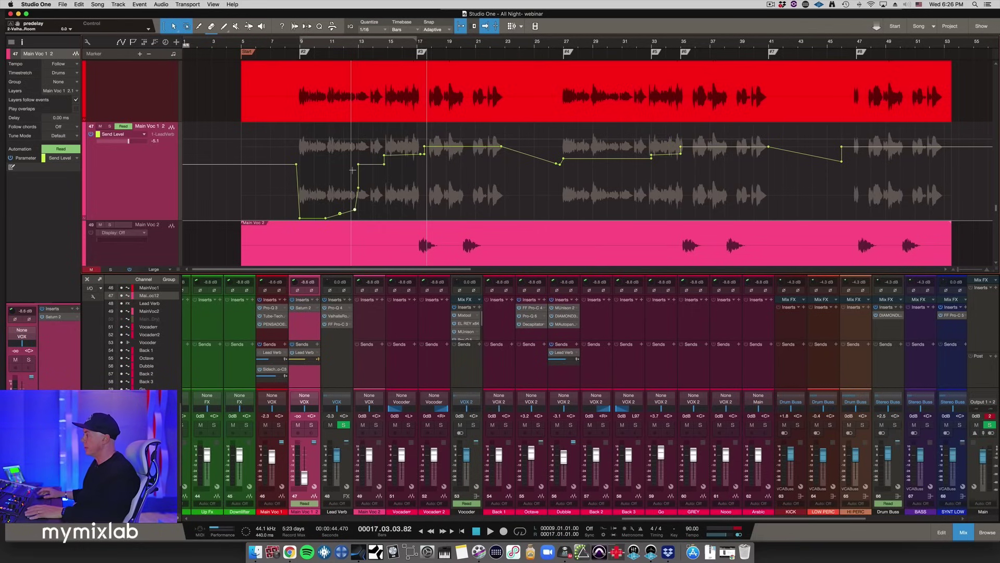
- Open Saturn 2 on Main Voc 1 2 and nudge its Band 3 level up to bring up that parameter's automation
double_click(303, 308)
drag(652, 302, 652, 303)
drag(581, 183, 671, 171)
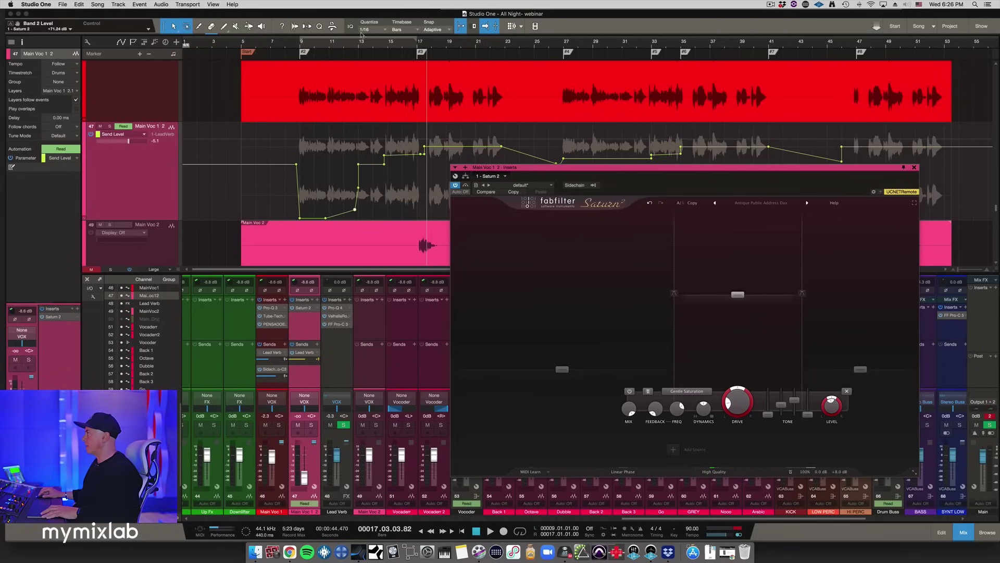
click(390, 41)
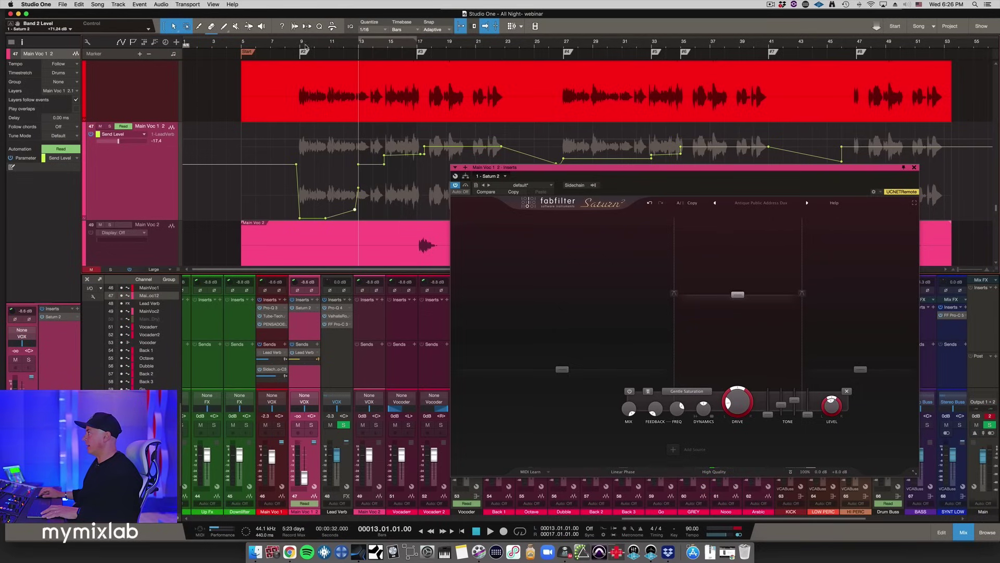
drag(416, 47, 417, 46)
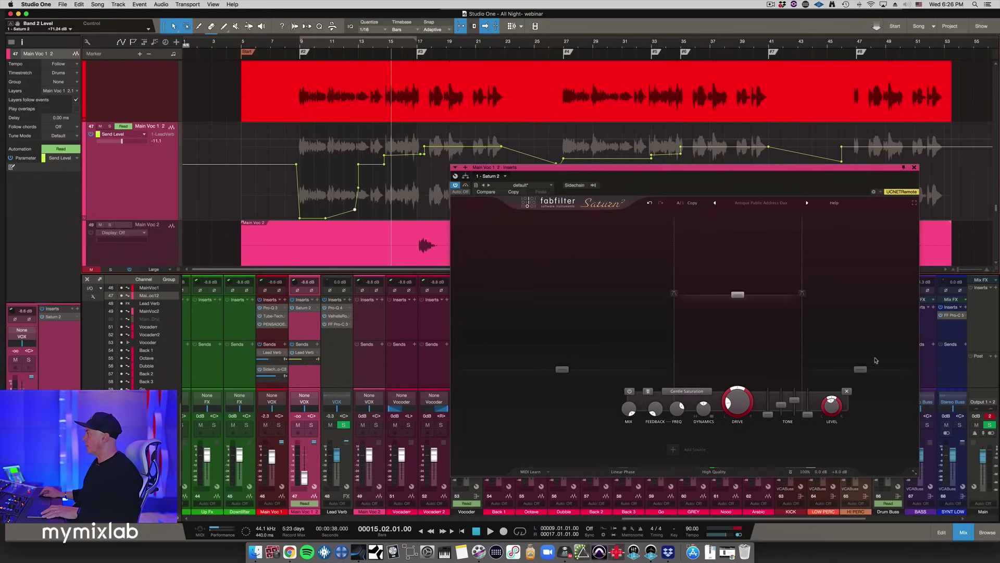
drag(868, 370, 866, 364)
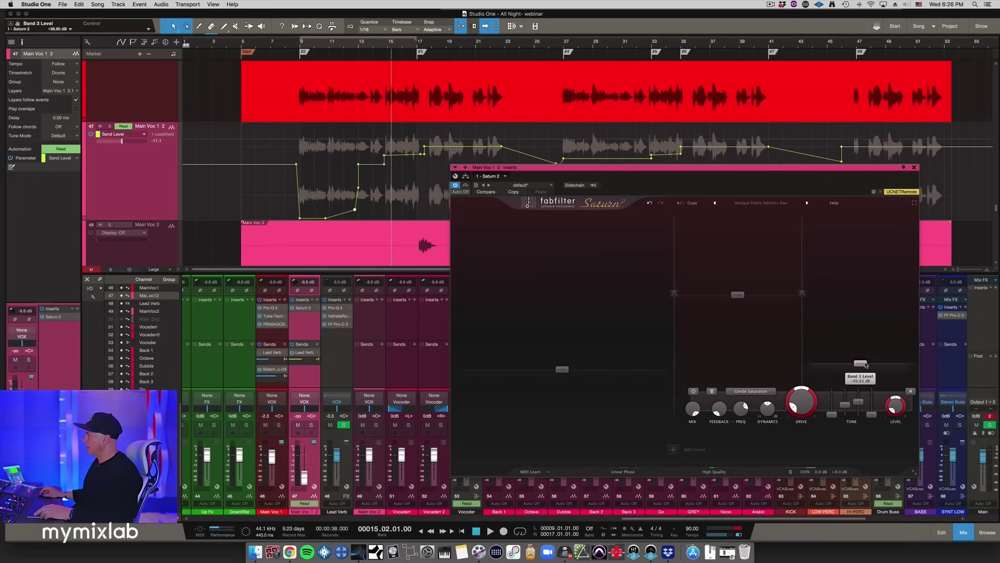
- Draw Band 3 Level automation points that raise the level between about bars 15 and 17 and drop it again at bar 17
click(388, 214)
drag(394, 216, 418, 226)
click(420, 162)
- Play from about bar 13.5 to audition the Band 3 Level automation, stop past bar 17 and close Saturn 2
click(365, 42)
key(space)
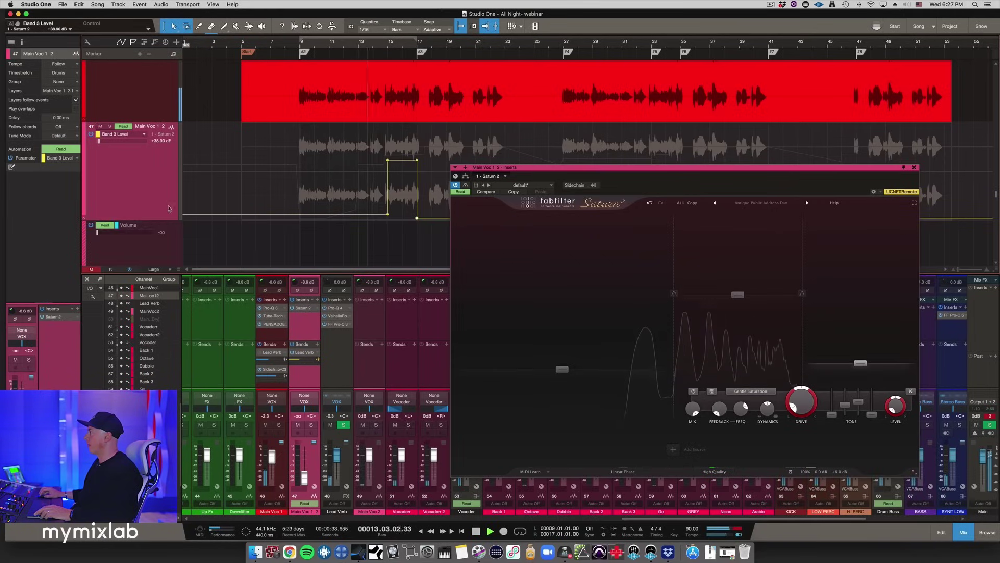
scroll(169, 208, down, 10)
scroll(168, 208, up, 8)
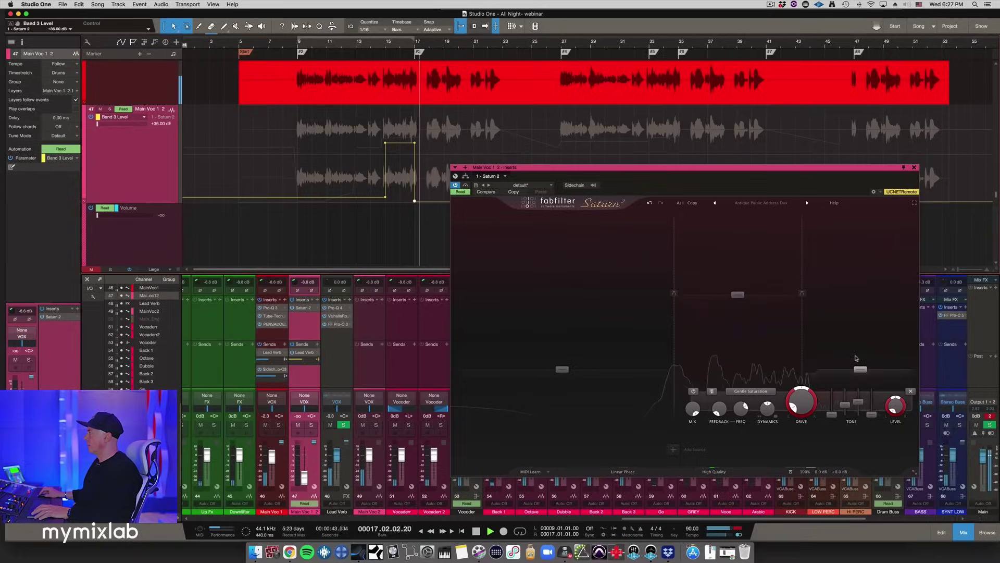
key(space)
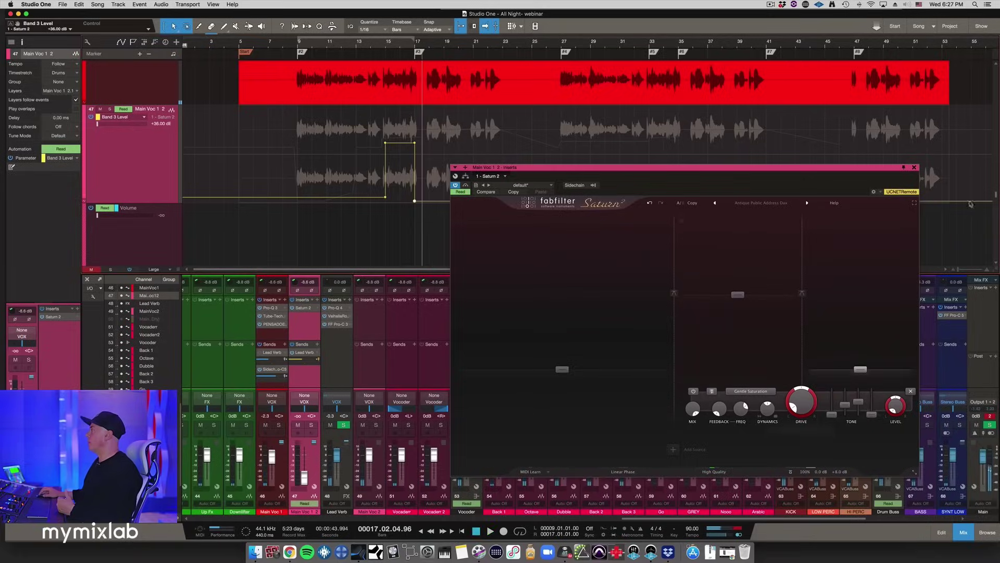
click(914, 167)
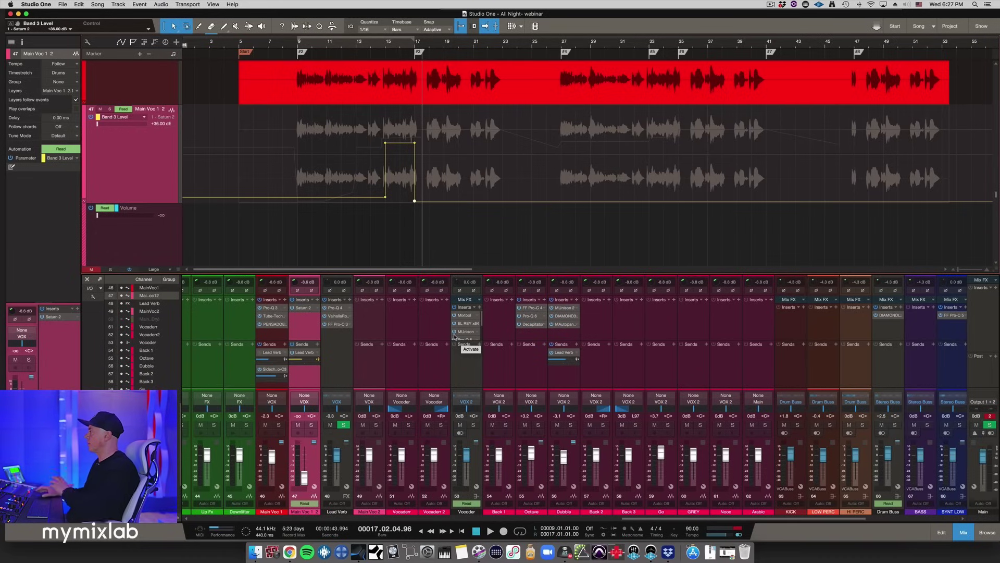
- Solo the VOX bus and play from bar 15, switching the solo to the VOX 2 bus during playback
scroll(581, 369, right, 5)
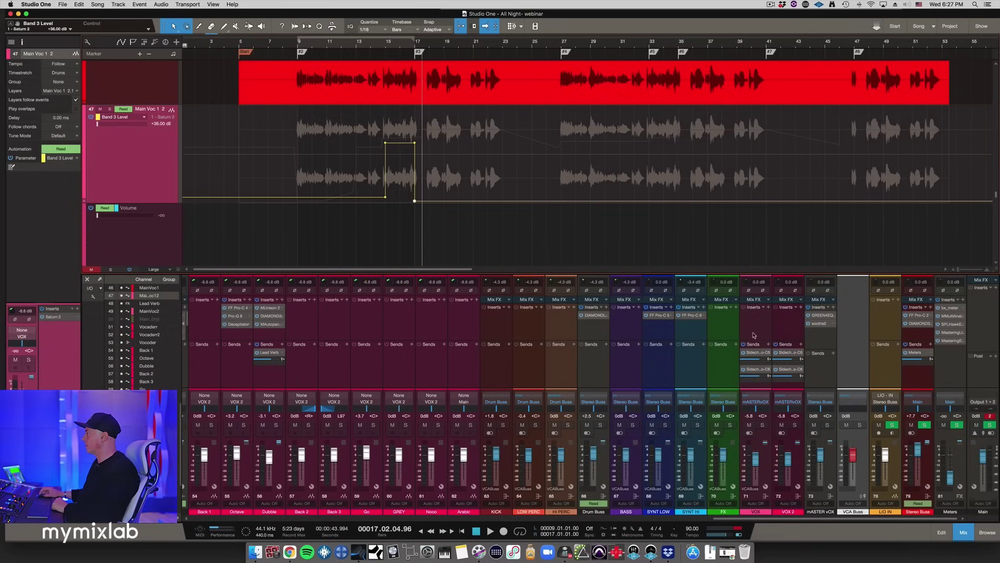
click(762, 425)
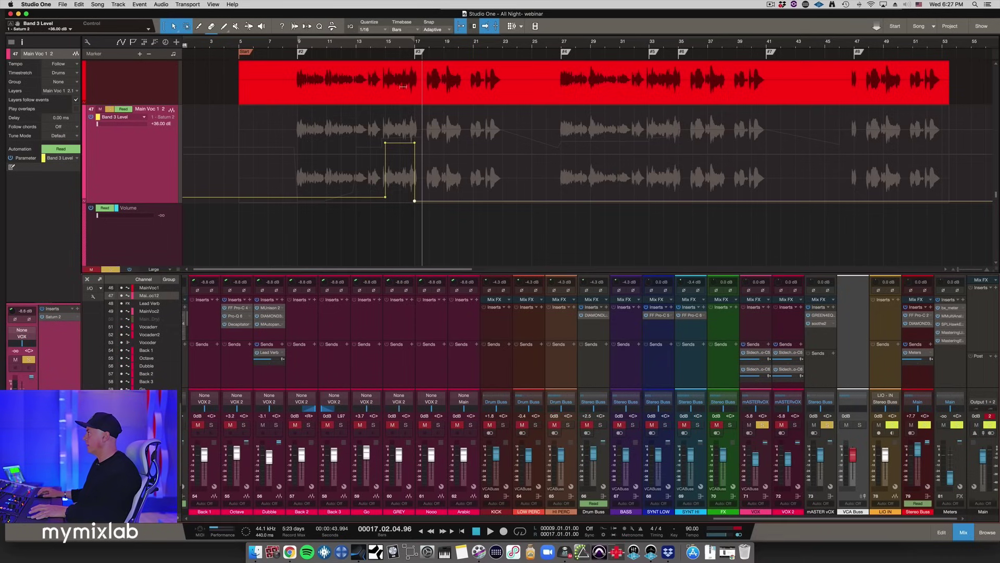
click(384, 45)
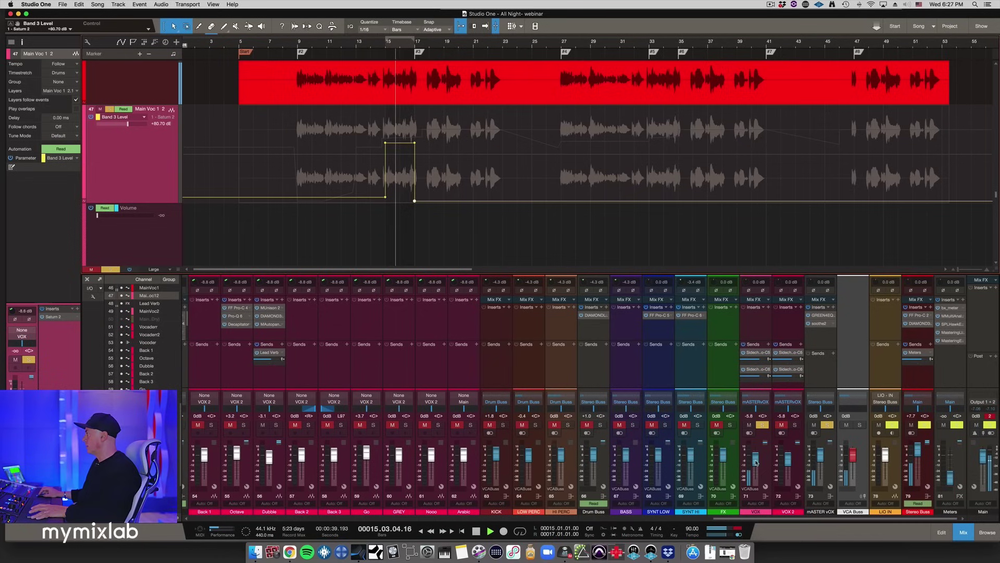
click(796, 425)
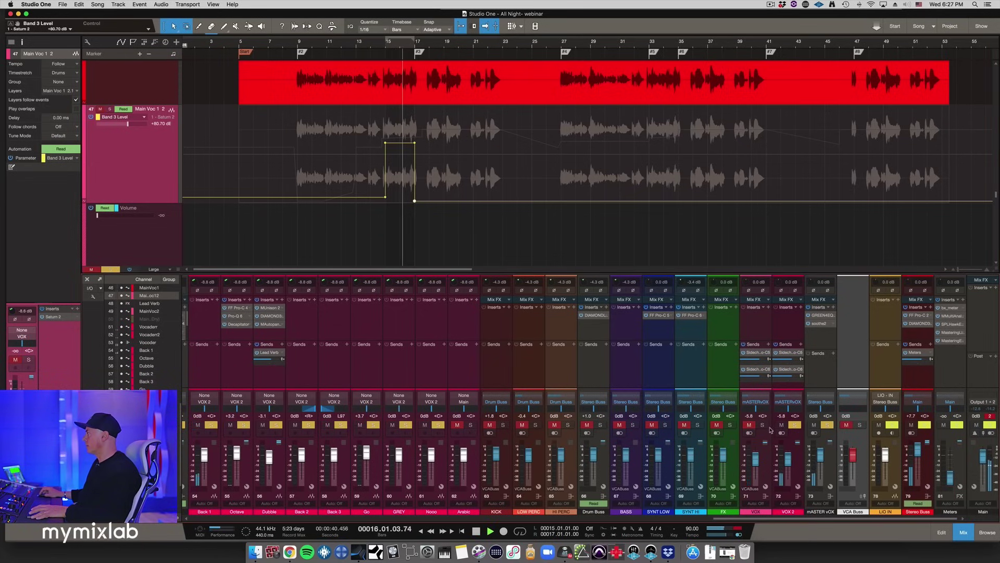
key(space)
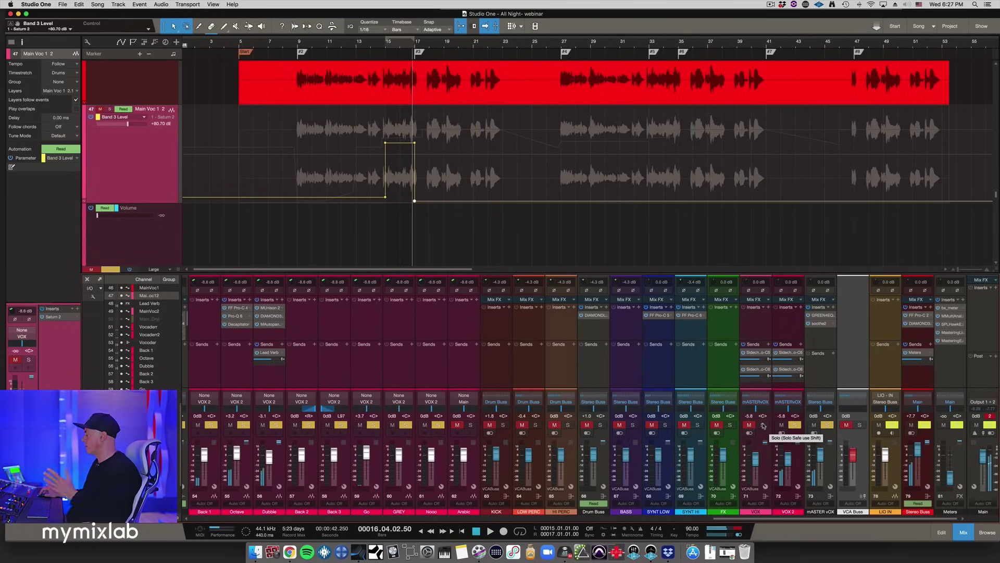
- Solo the VOX bus alongside VOX 2, open the FF Pro-C compressor on SYNT LOW and move its window clear of the bus channels
click(763, 425)
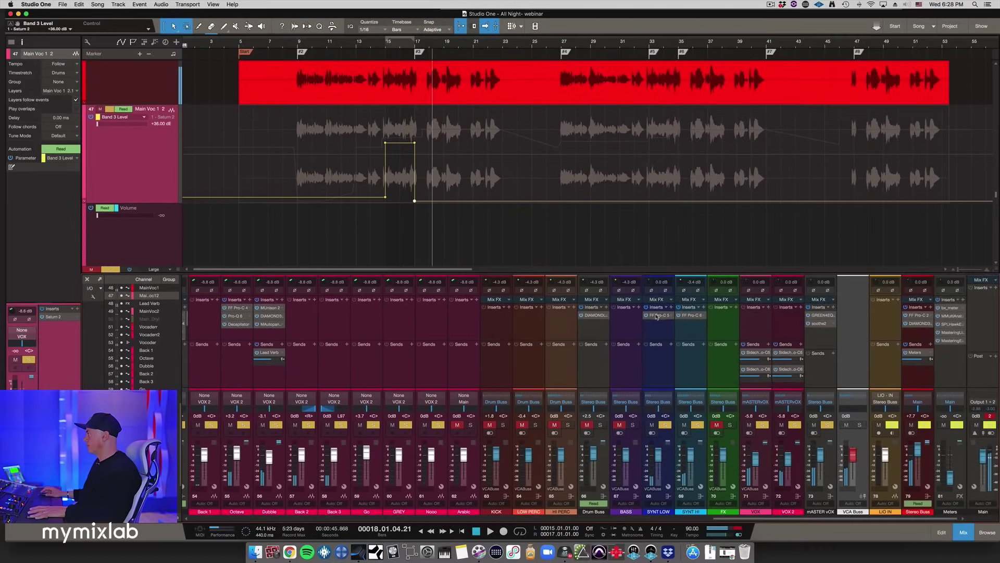
click(651, 316)
drag(678, 26, 206, 97)
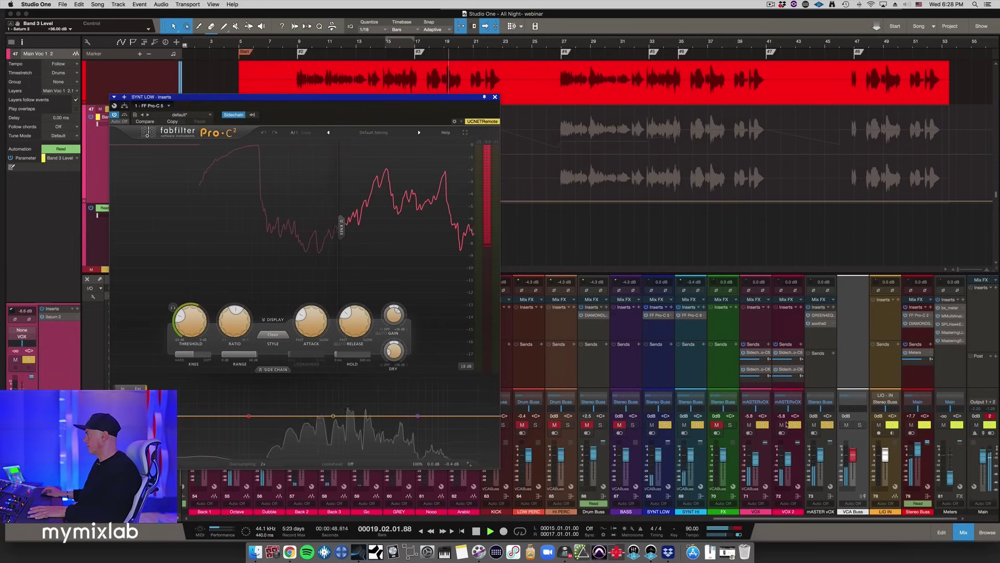
- Toggle the SYNT HI and VOX 2 solos while playing the sidechained SYNT LOW bus
click(697, 425)
key(space)
click(696, 424)
click(795, 426)
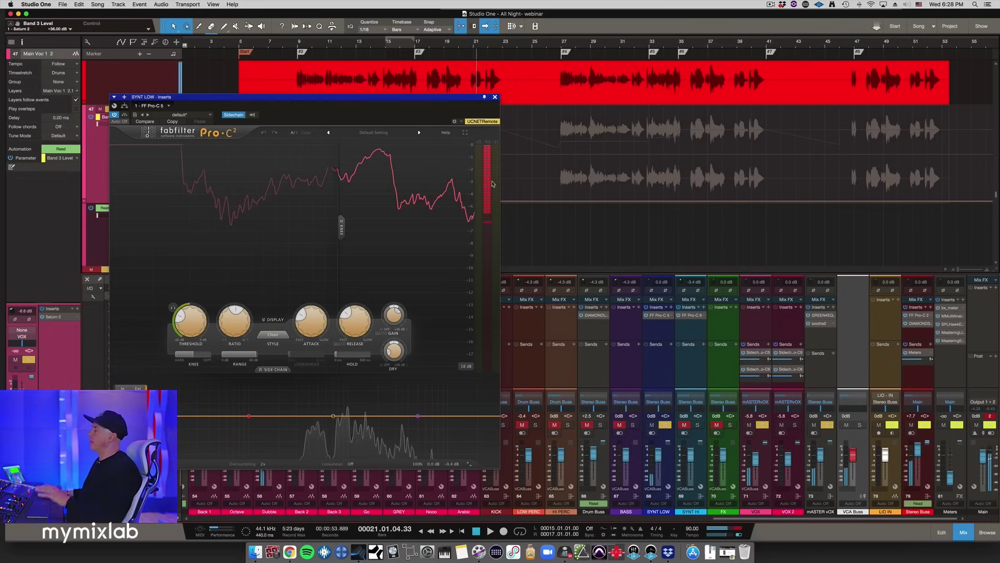
- Play the looped section from about bar 15 with the SYNT LOW sidechain compressor active and watch its gain reduction
mouse_move(493, 183)
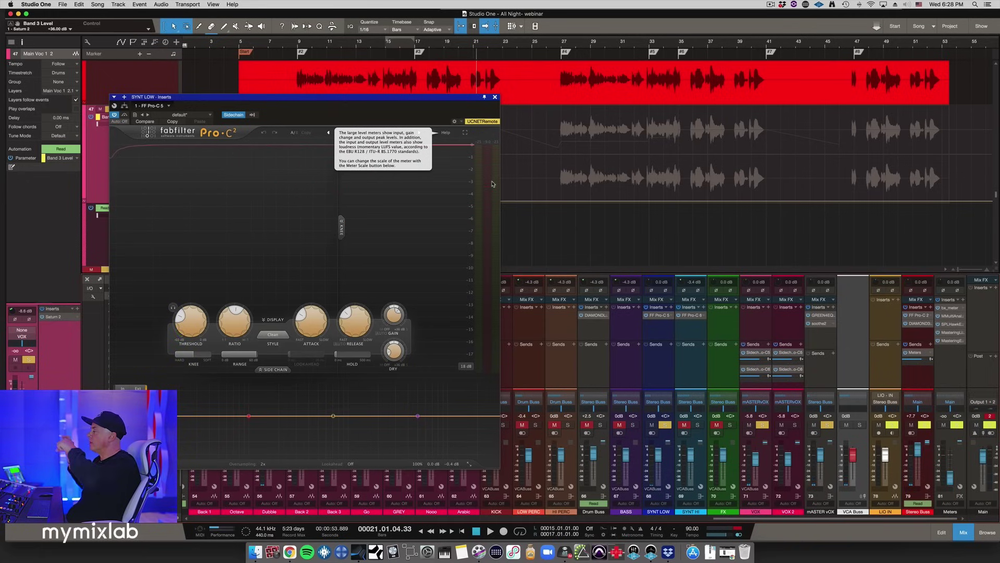
click(393, 47)
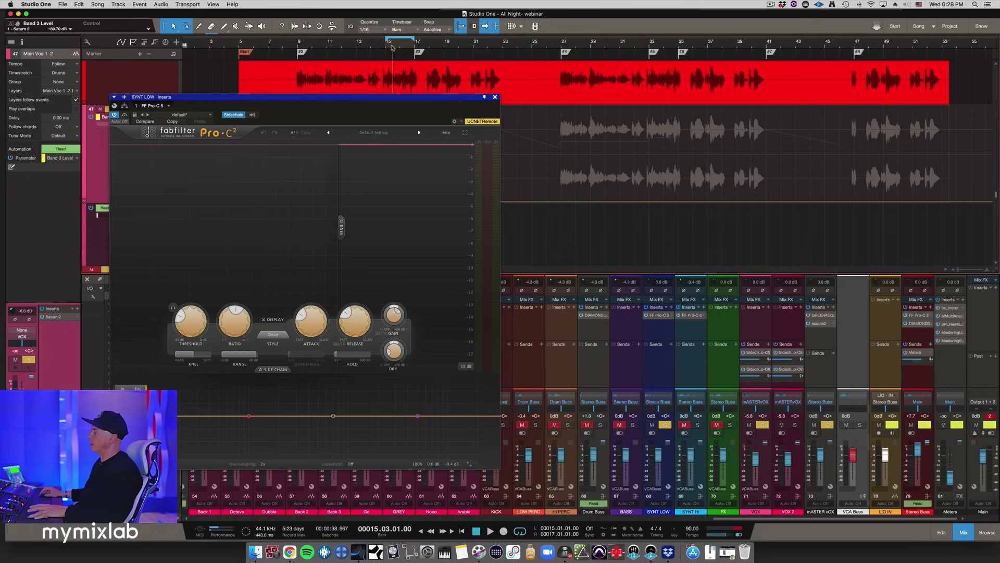
mouse_move(431, 450)
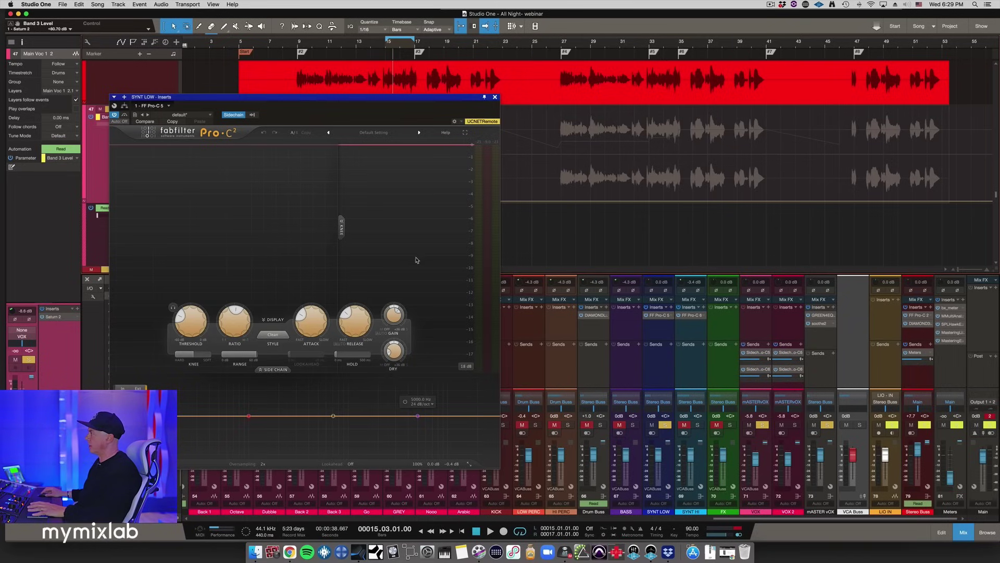
key(space)
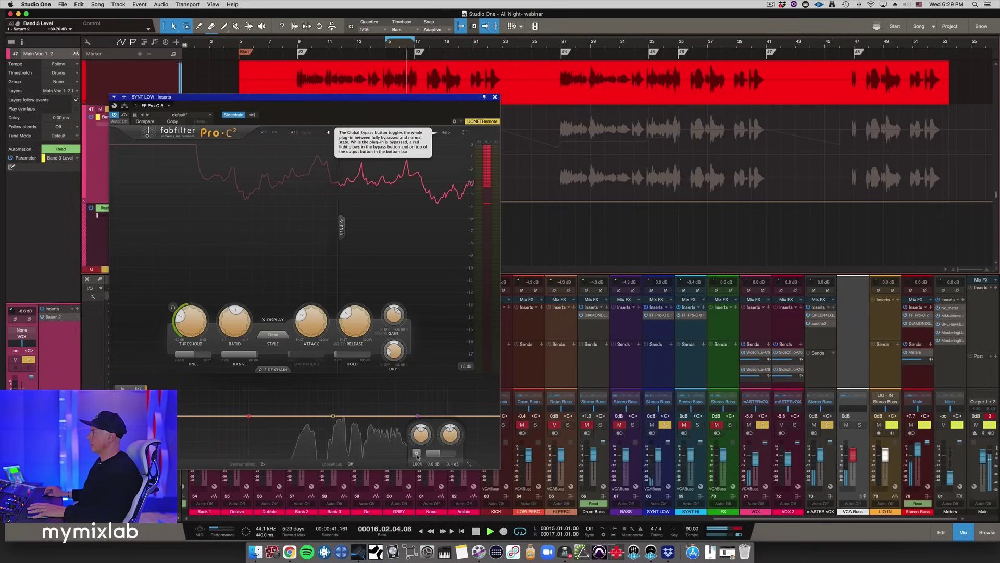
key(space)
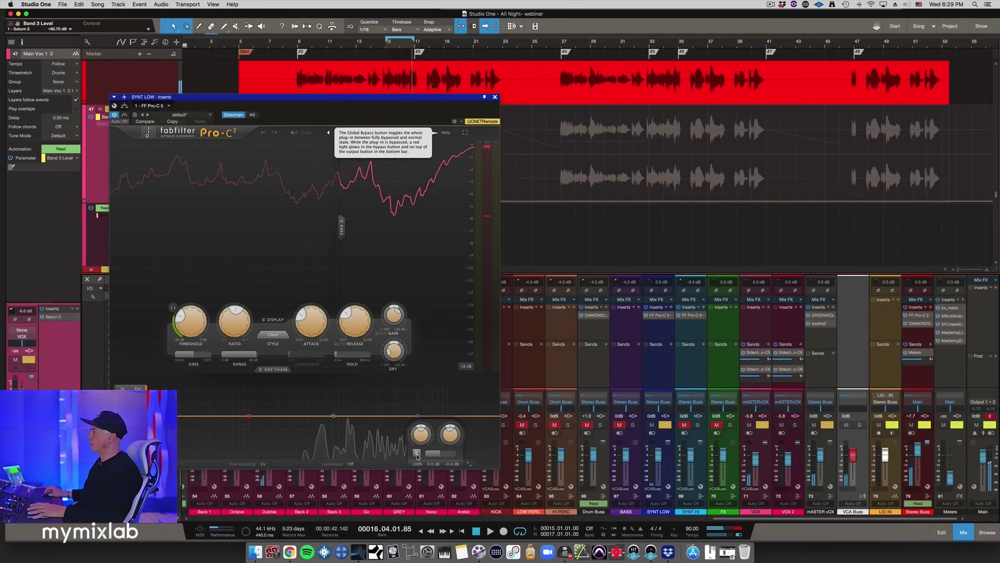
- Bypass the SYNT LOW compressor, play the same loop for comparison and turn the compressor back on
click(417, 456)
key(space)
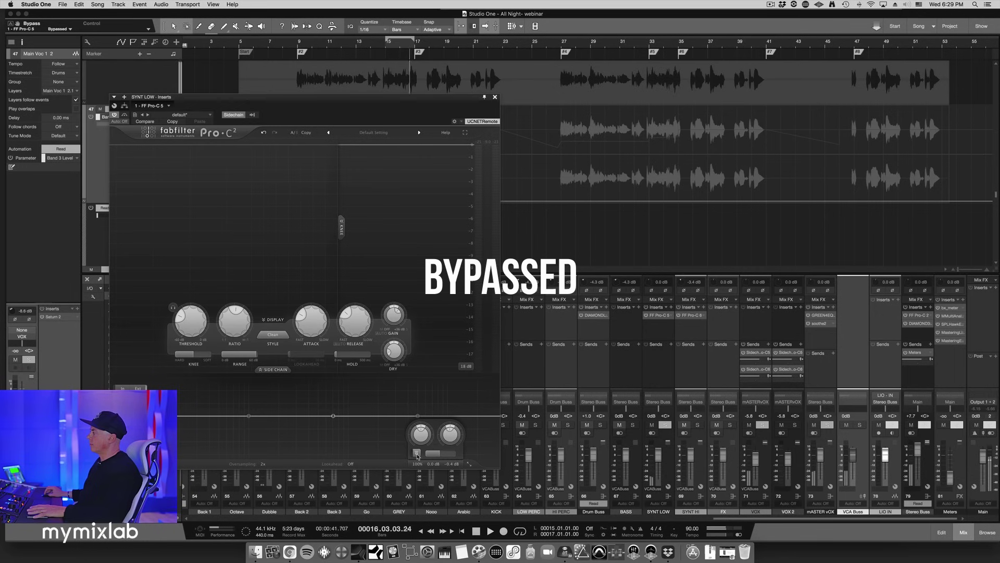
click(417, 456)
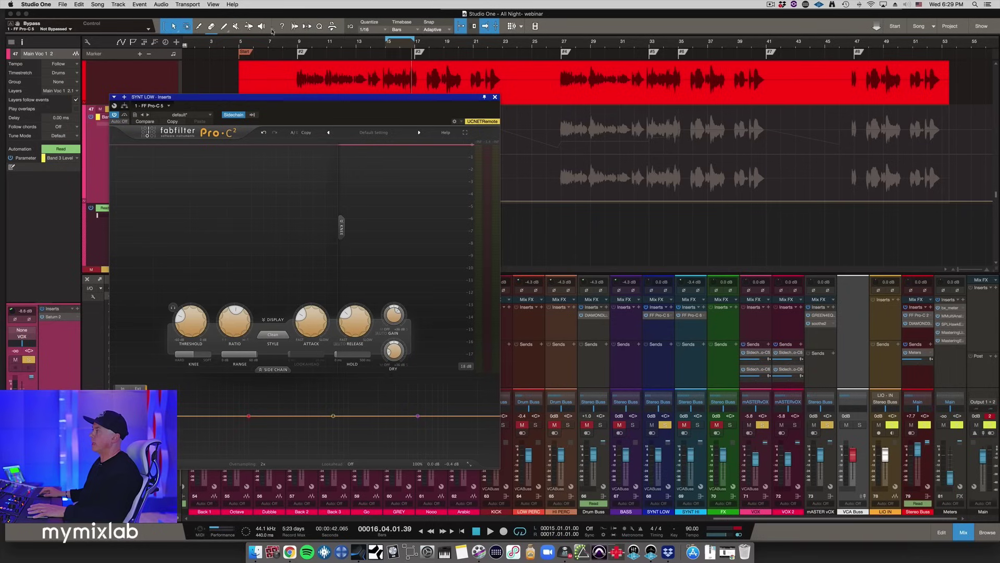
- Set the loop to bars 9 to 17 with the cursor at its start and solo the SYNT HI bus
drag(299, 41, 380, 35)
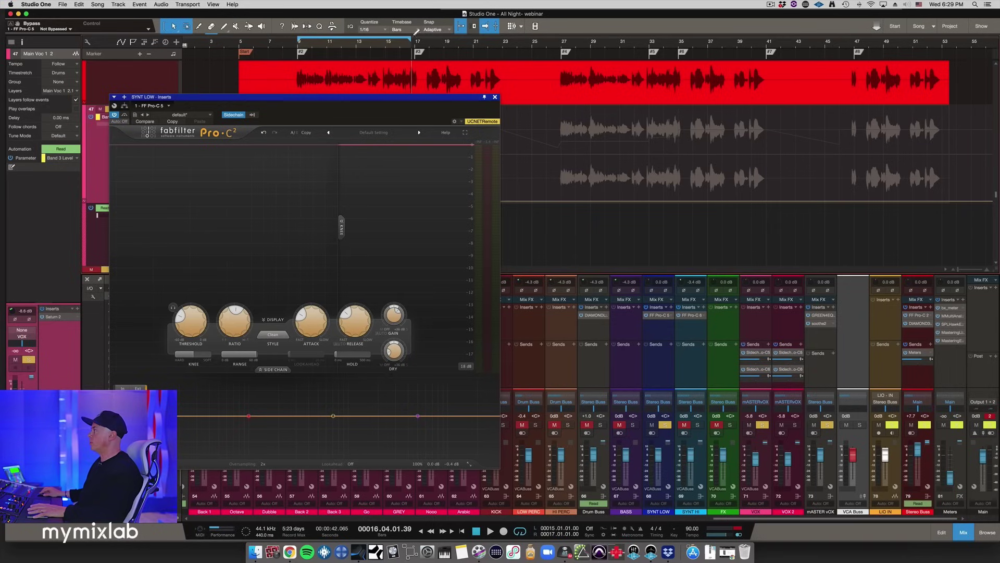
key(KP_1)
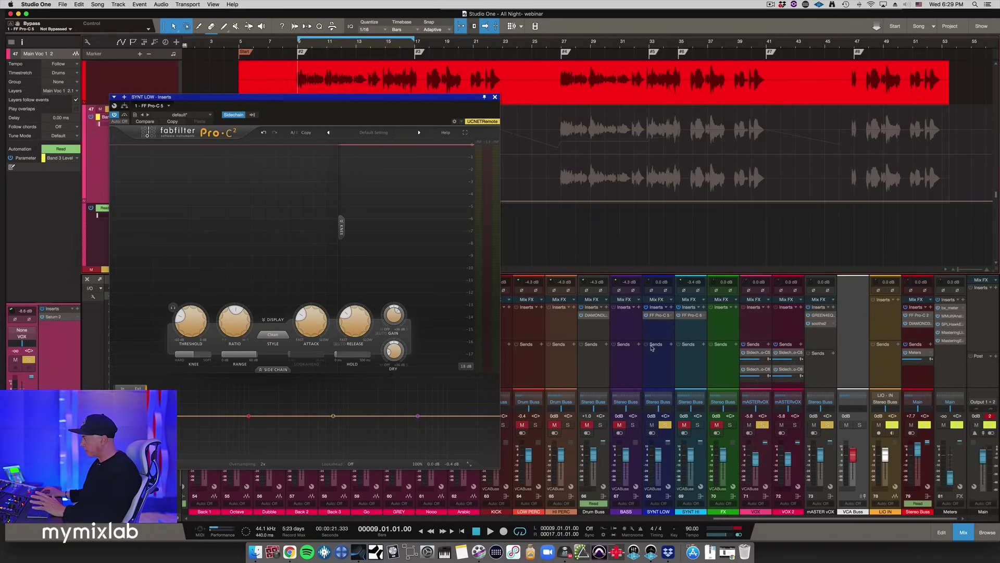
click(698, 425)
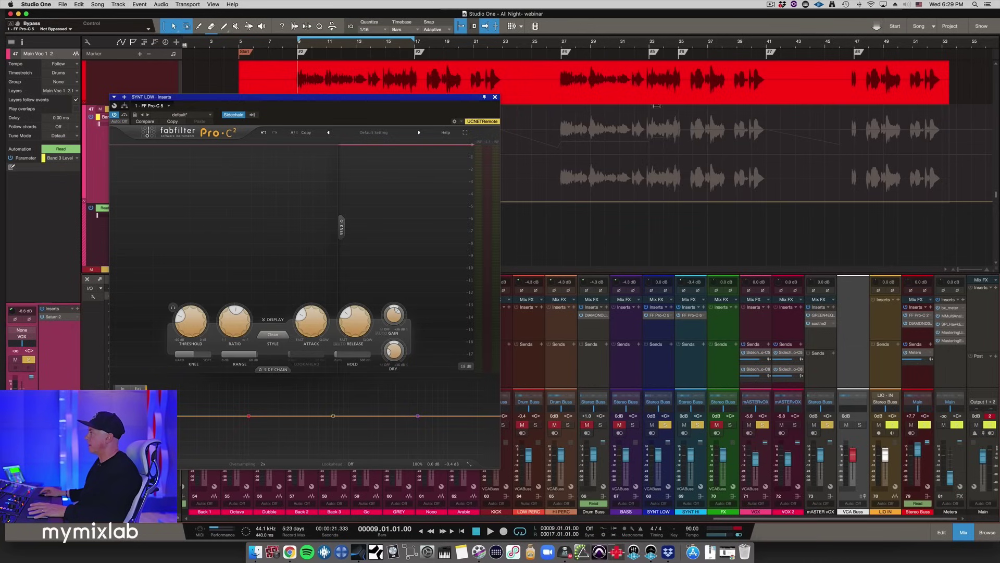
- Play the song from about bar 17 and move the SYNT LOW compressor window clear of the arrangement and mixer
click(426, 47)
key(space)
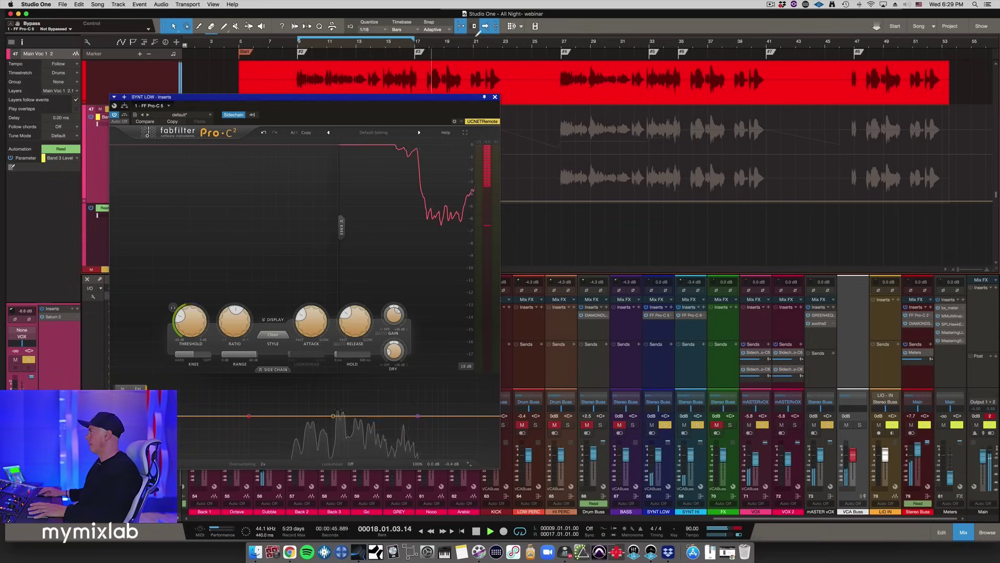
drag(446, 96, 350, 52)
key(space)
- Switch off both sidechain sends on the VOX and VOX 2 buses and play the passage without the vocal trigger
click(744, 353)
click(744, 369)
click(775, 353)
click(776, 370)
key(space)
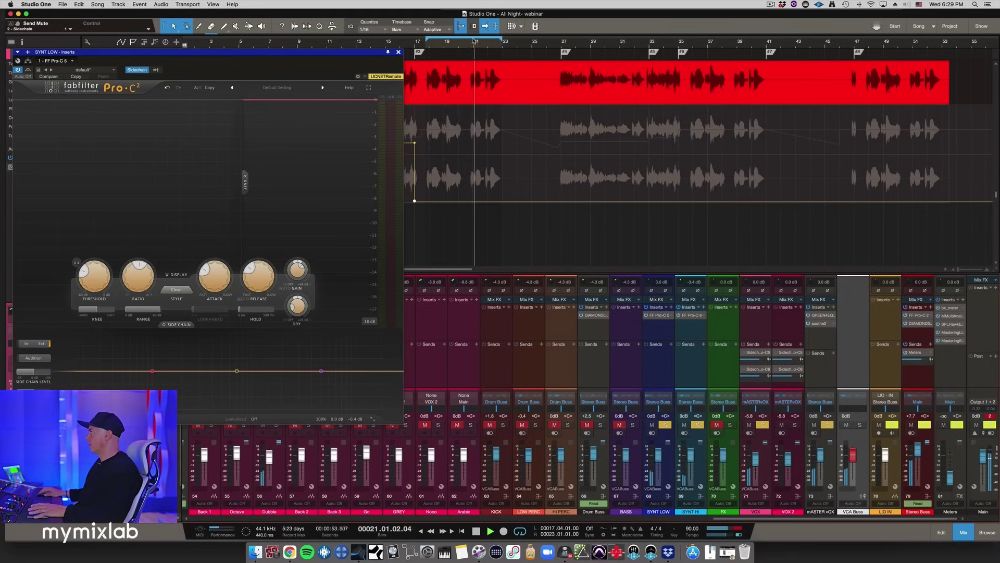
key(space)
- Set the loop to bars 21 to 22 with the playback cursor at its start
scroll(474, 41, left, 1)
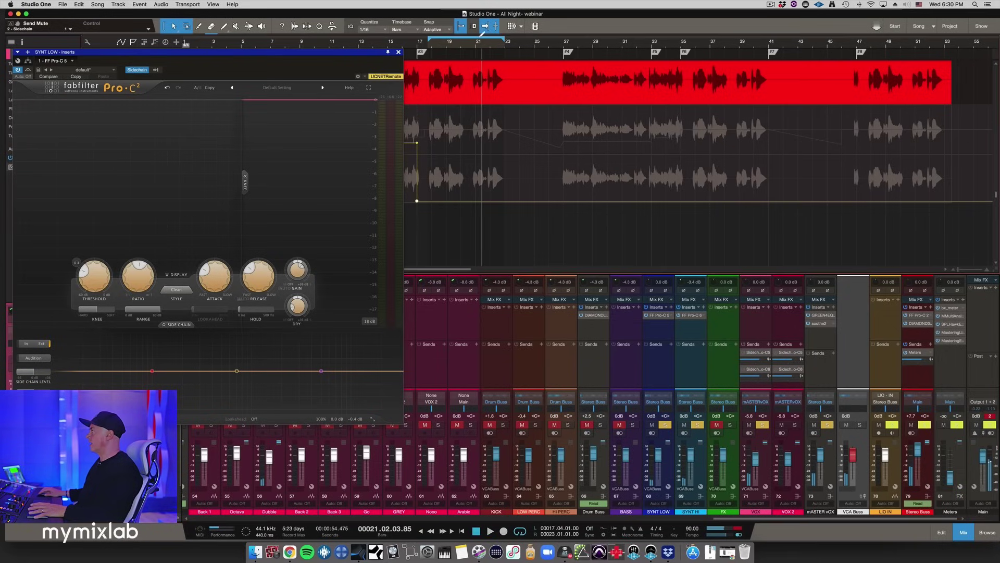
drag(479, 36, 492, 35)
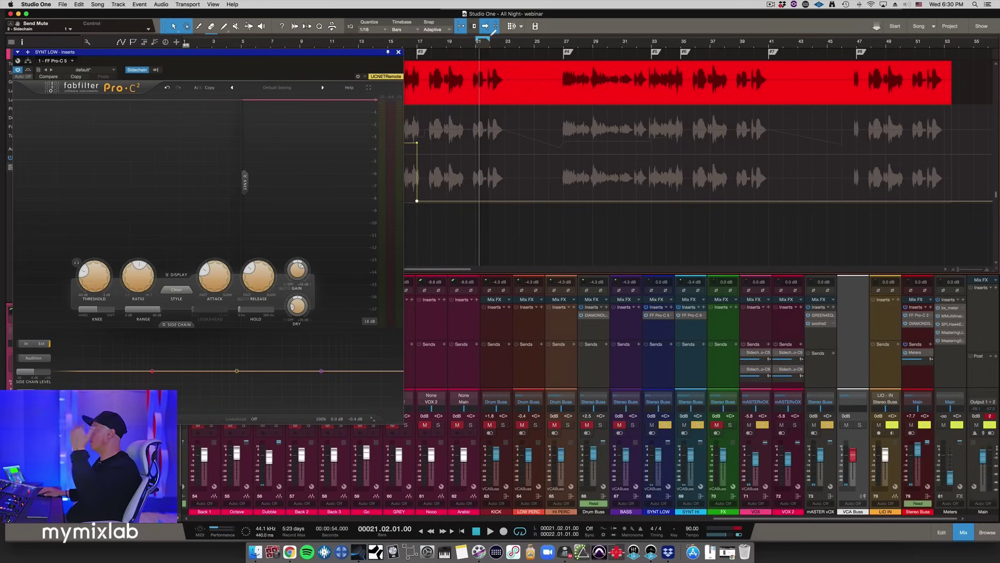
drag(479, 38, 476, 38)
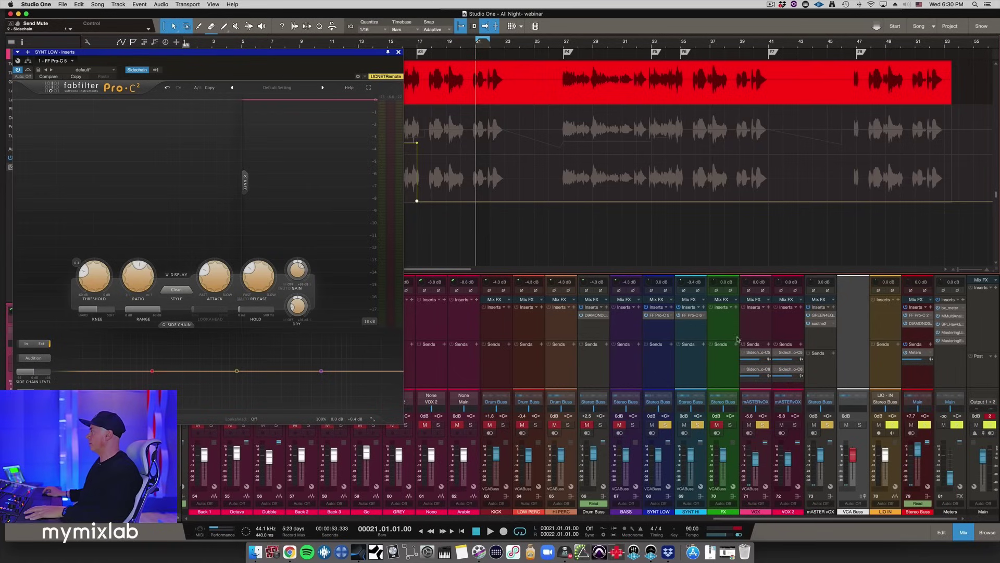
- Toggle the sidechain sends on VOX and VOX 2 while playing the bar 21 loop and compare the SYNT LOW gain reduction
click(743, 353)
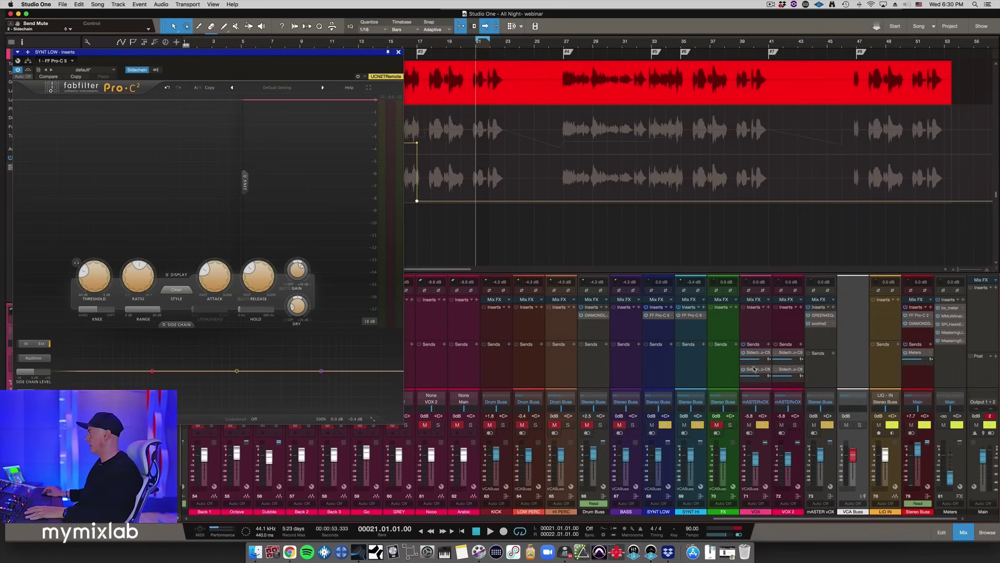
key(space)
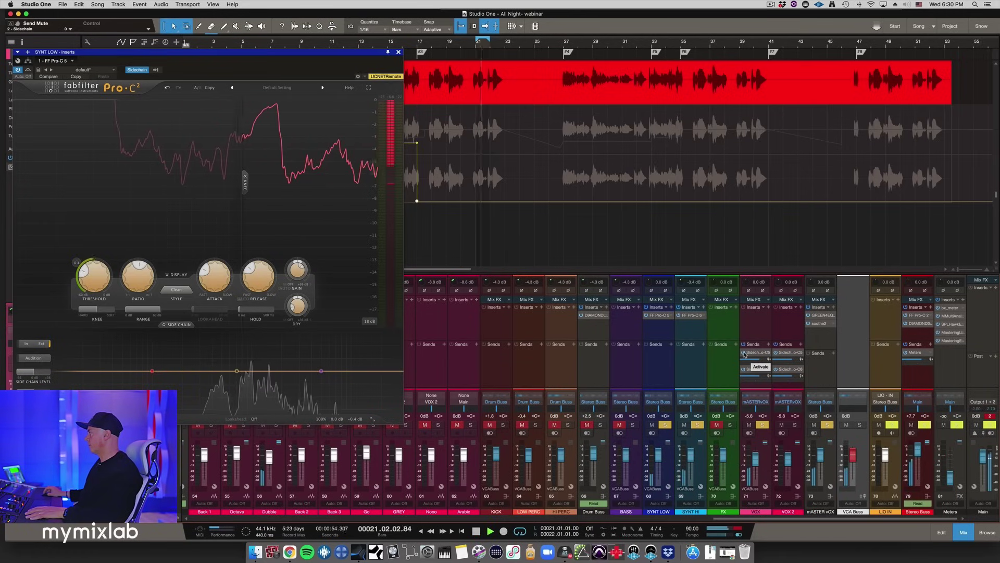
click(776, 369)
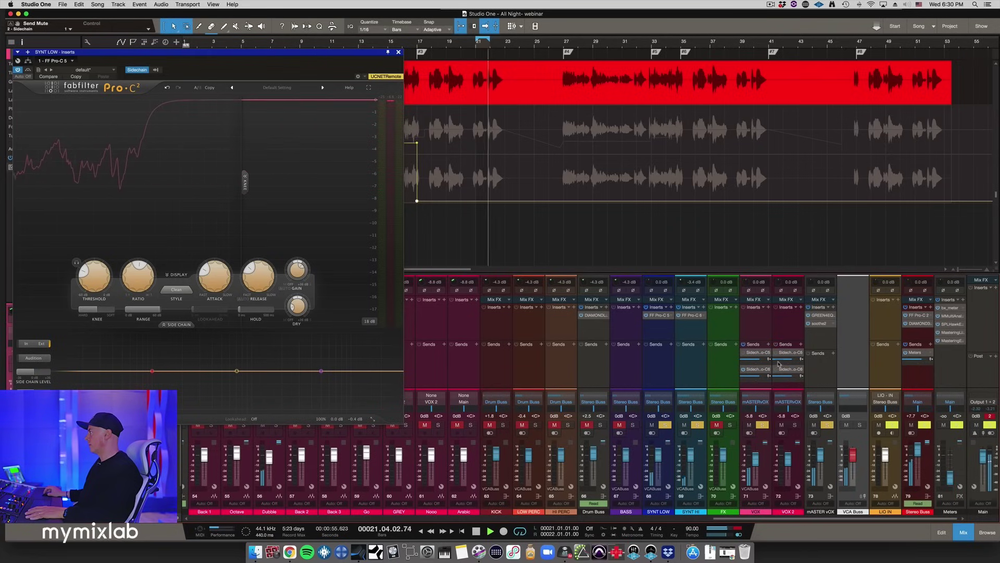
click(743, 369)
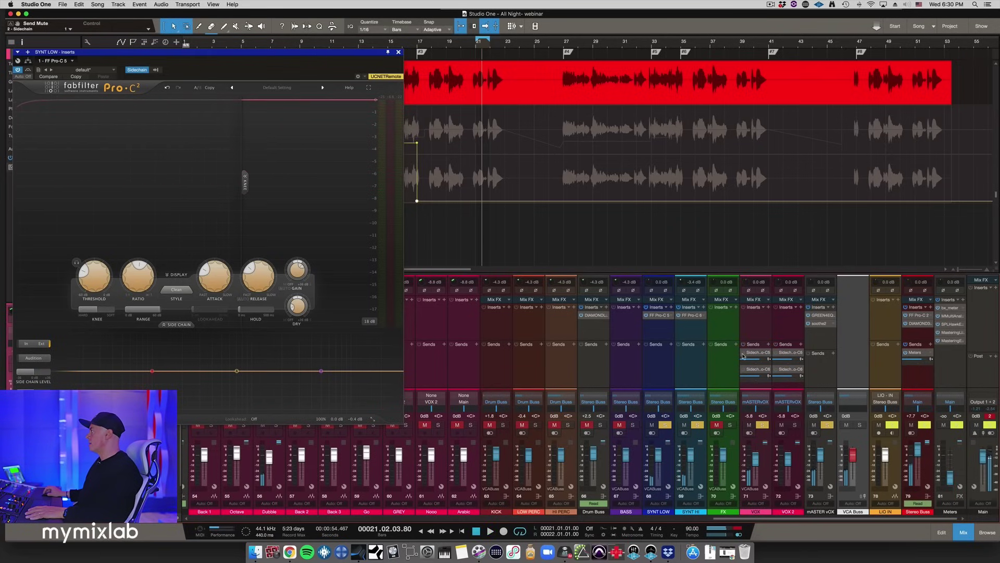
click(776, 354)
click(776, 370)
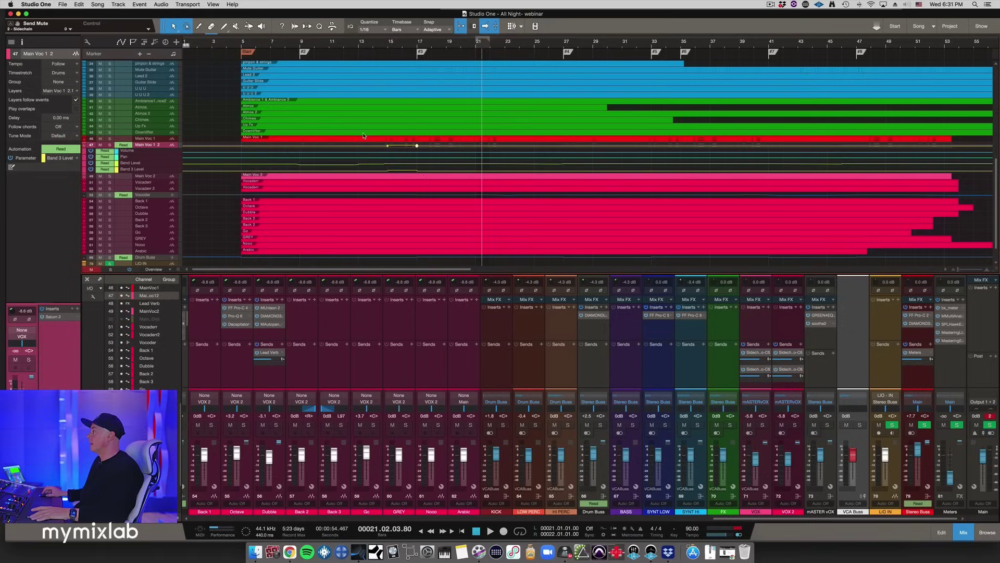
- Enlarge the tracks to Medium height, hide the automation lanes and magnify the waveforms of the backing vocal tracks
key(z)
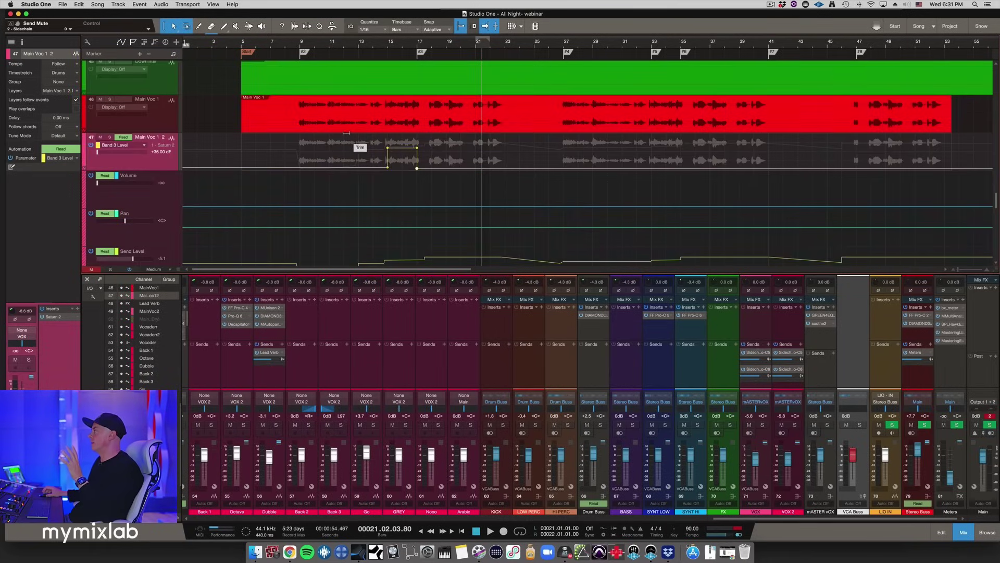
scroll(346, 133, down, 1)
key(a)
scroll(352, 115, down, 3)
scroll(352, 113, down, 5)
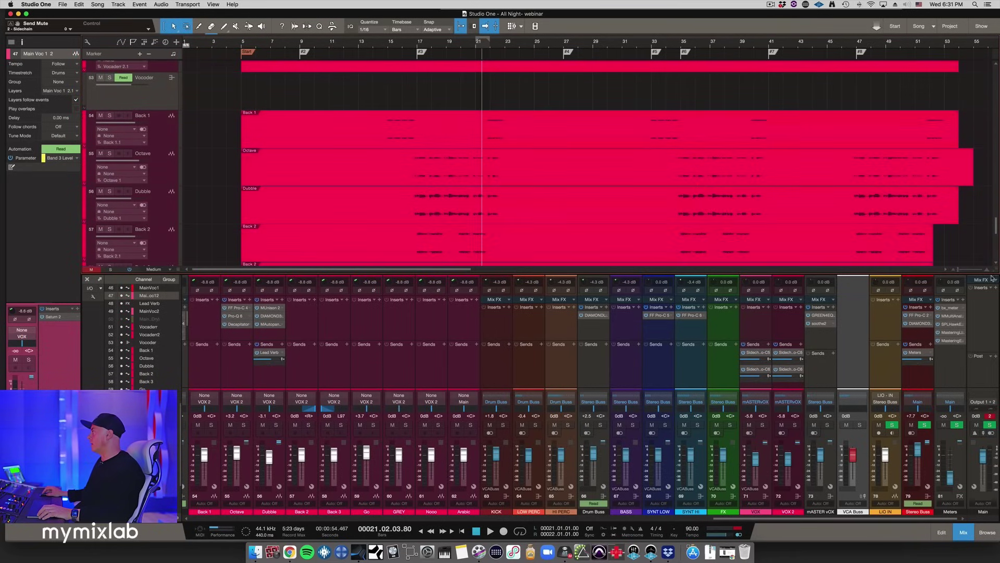
drag(996, 270, 996, 305)
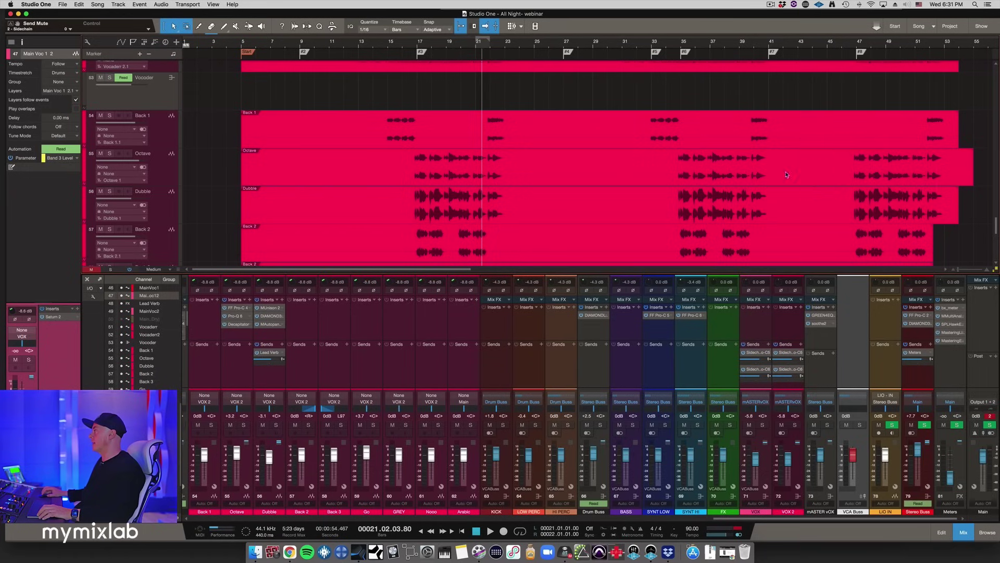
scroll(806, 191, down, 3)
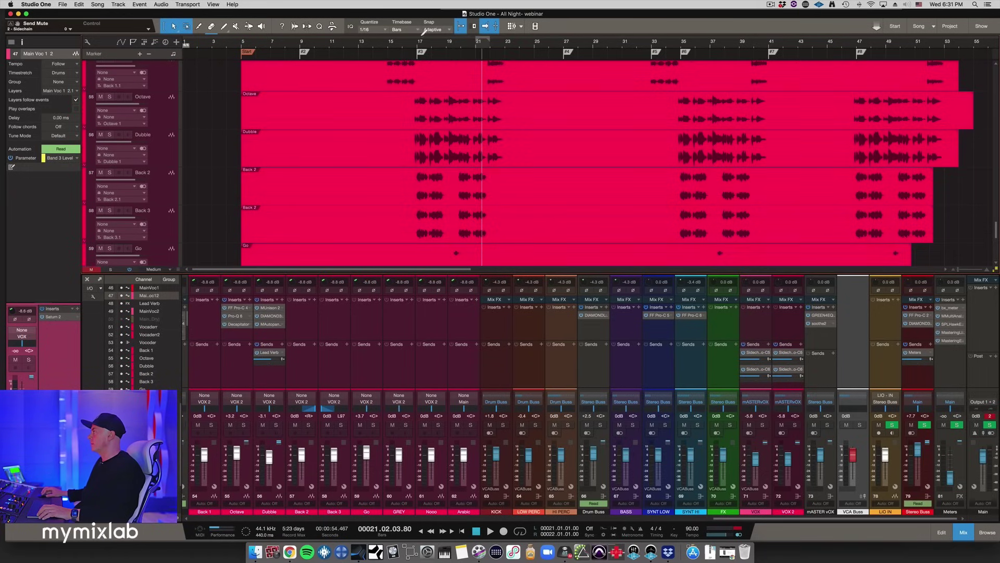
- Set the loop to bars 17 to 21 with the cursor at its start and solo the Octave track
drag(477, 31, 477, 33)
key(KP_1)
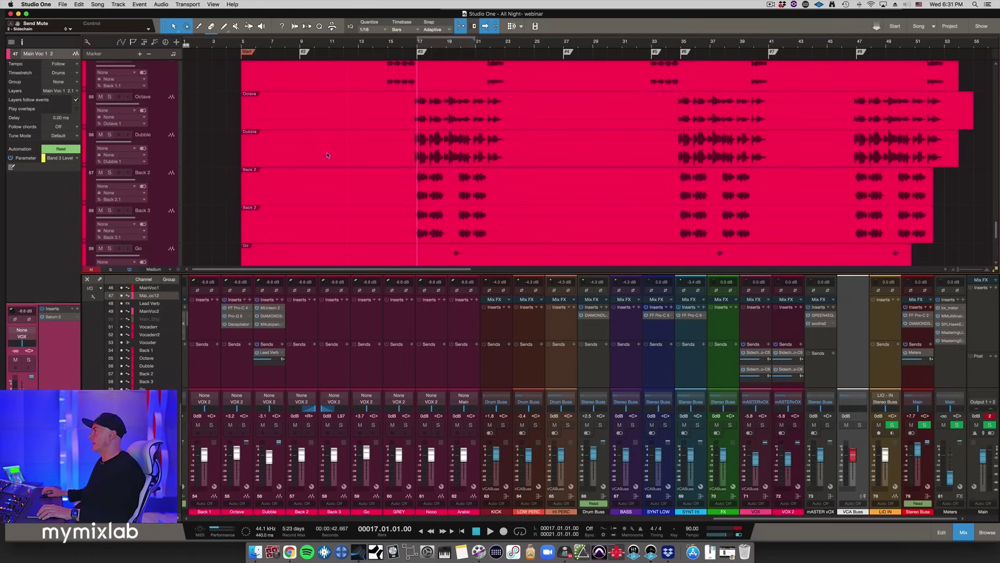
click(153, 137)
scroll(125, 127, up, 1)
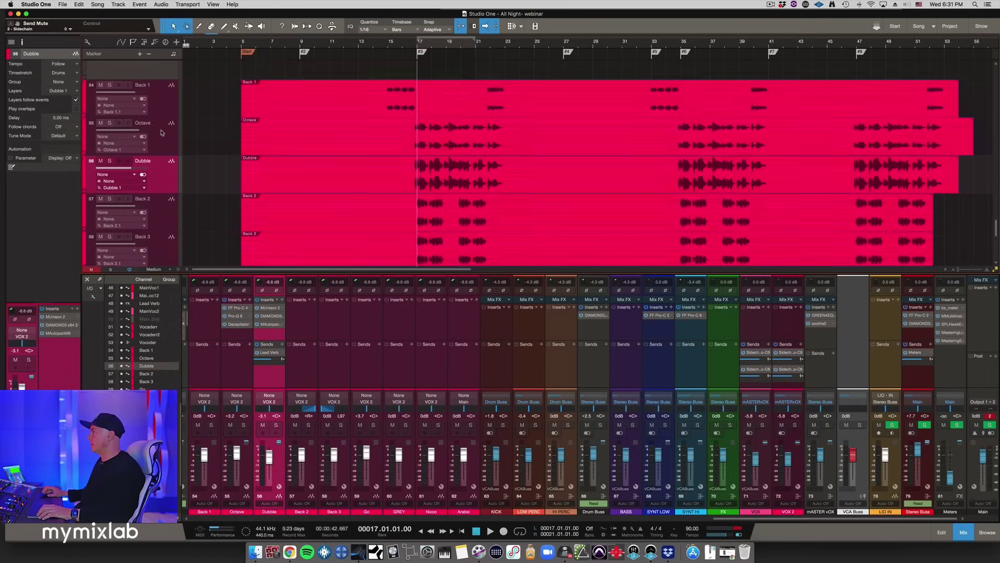
scroll(125, 127, down, 2)
click(109, 77)
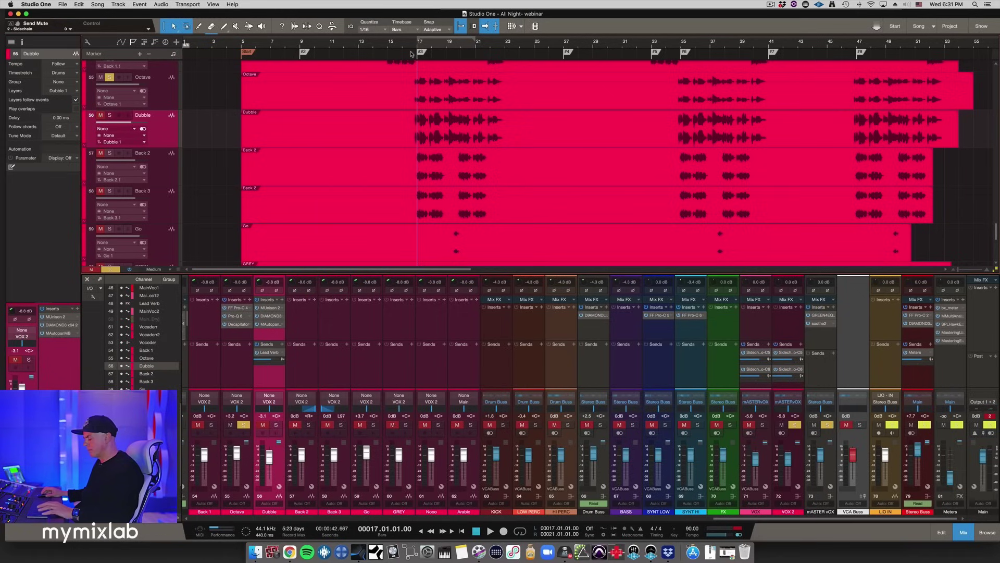
- Add the Dubble, Back 2 and Back 3 tracks to the solo during loop playback, shortening the loop to bars 17 to 19
scroll(385, 71, up, 1)
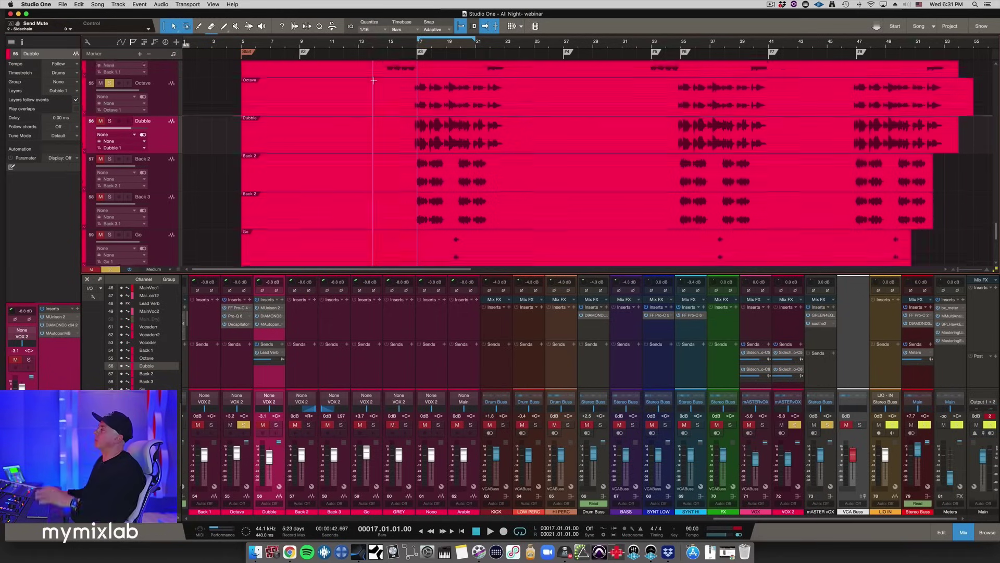
click(110, 124)
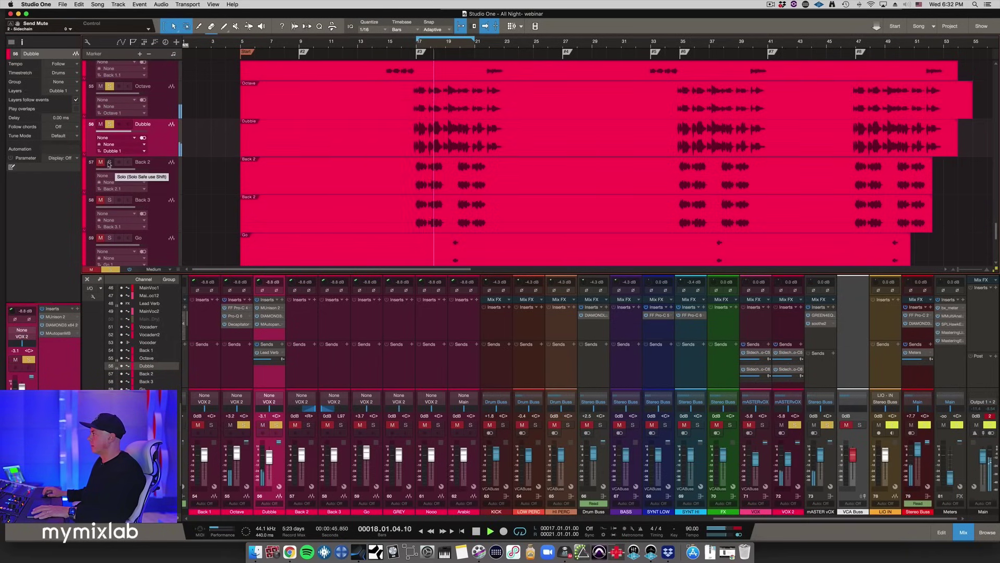
click(110, 162)
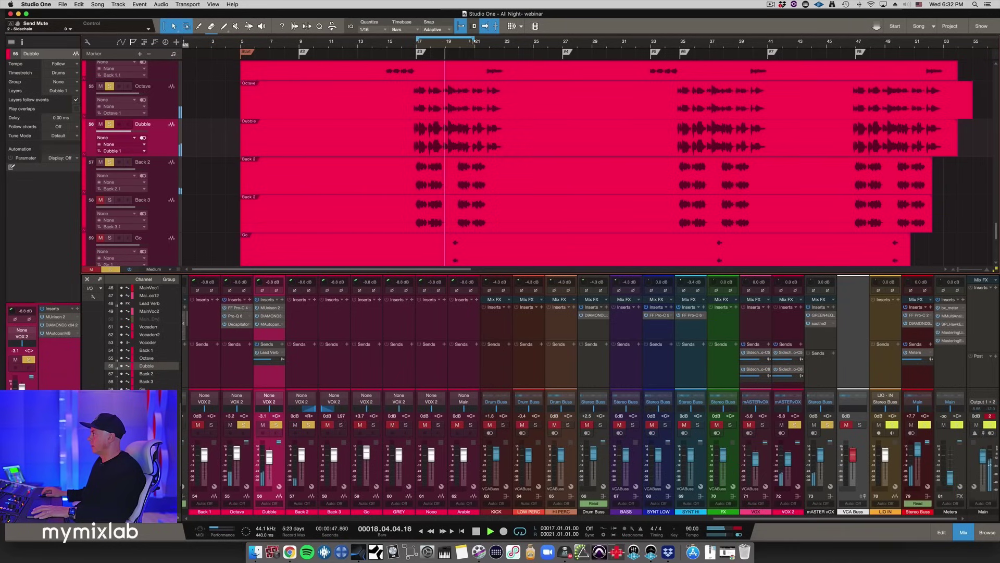
click(416, 45)
click(109, 199)
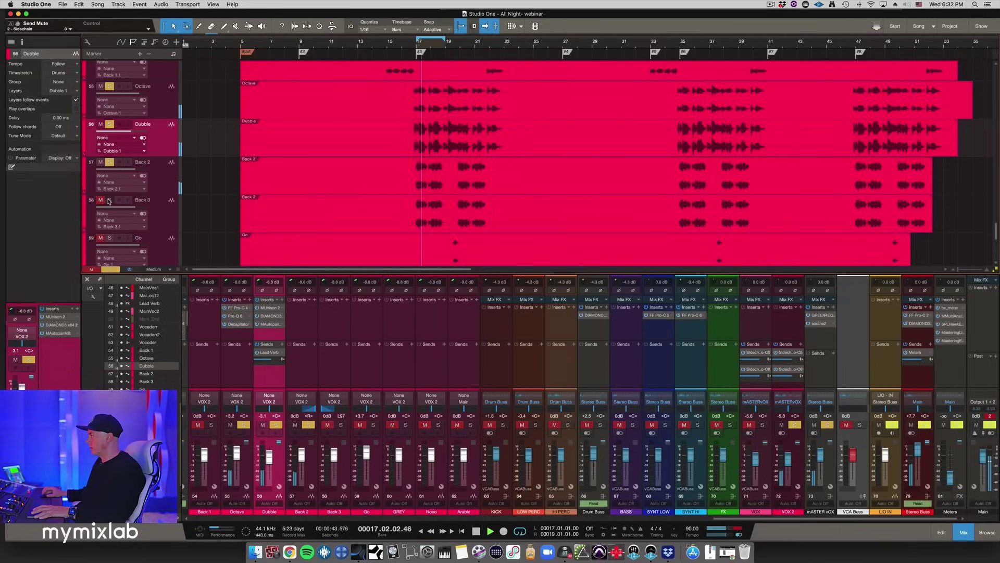
scroll(132, 194, down, 2)
scroll(133, 194, down, 2)
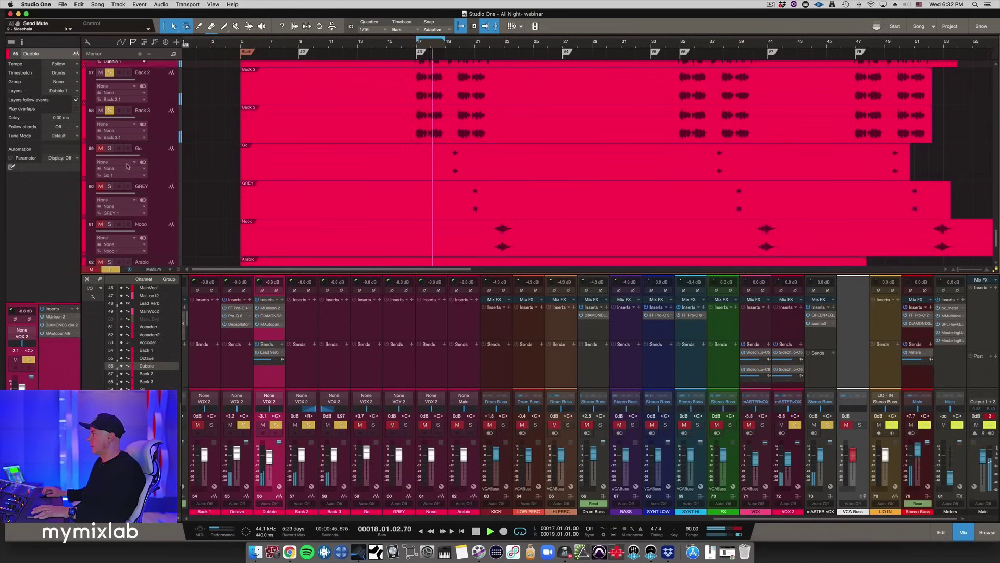
scroll(110, 135, down, 2)
key(space)
- Add the Go, GREY, Nooo and Arabic tracks to the soloed backing vocals
scroll(111, 145, down, 1)
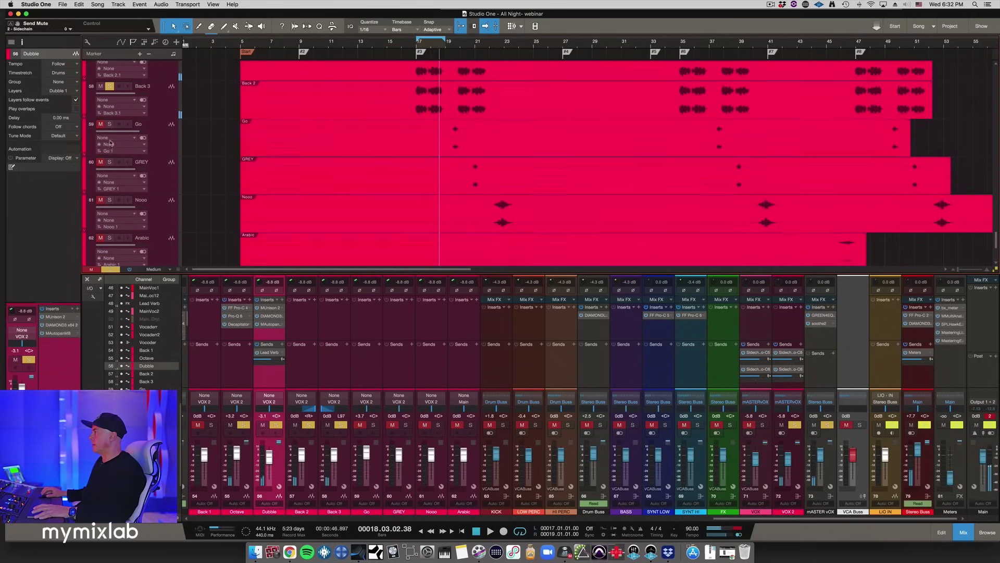
drag(111, 130, 110, 237)
scroll(136, 208, down, 1)
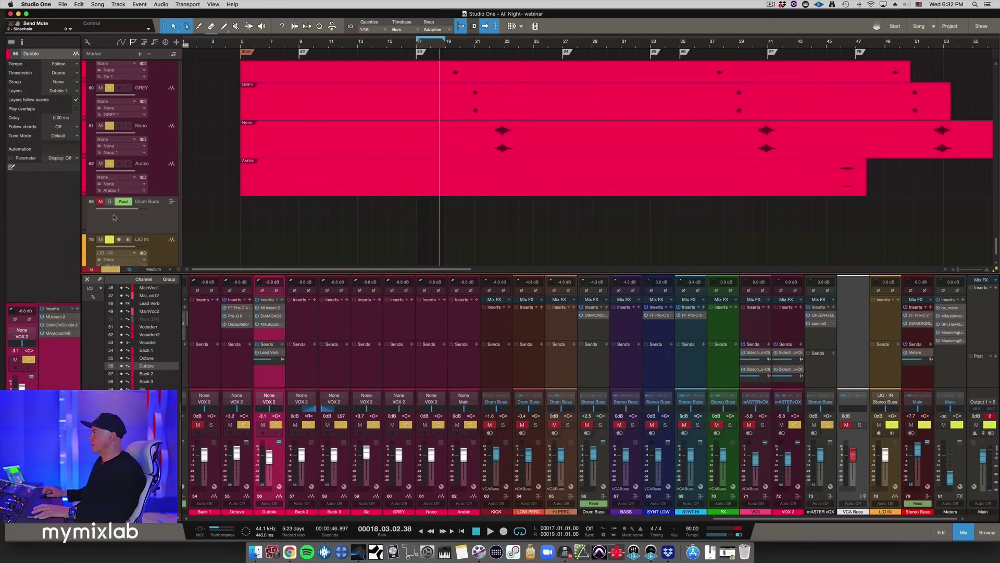
scroll(136, 208, up, 5)
scroll(121, 169, down, 1)
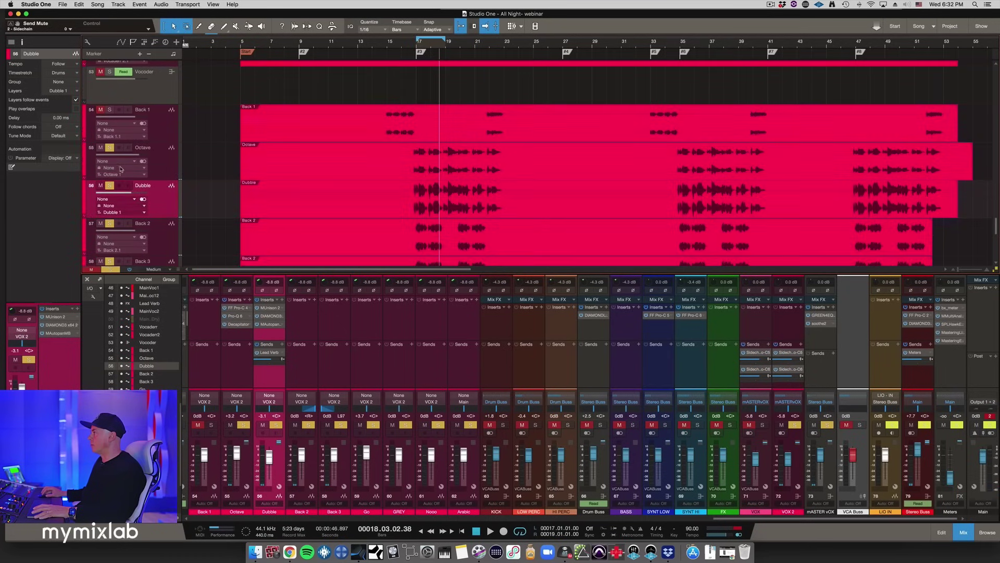
- Select the backing vocal tracks in turn, ending on Back 1, and examine their routing to VOX 2 in the mixer
click(168, 156)
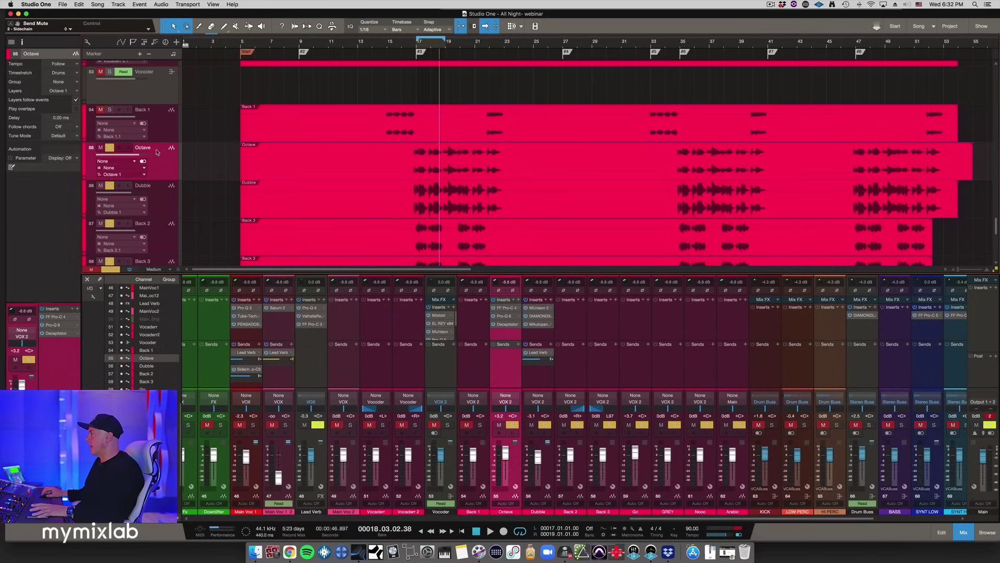
click(158, 207)
click(161, 166)
click(161, 209)
click(163, 177)
click(163, 133)
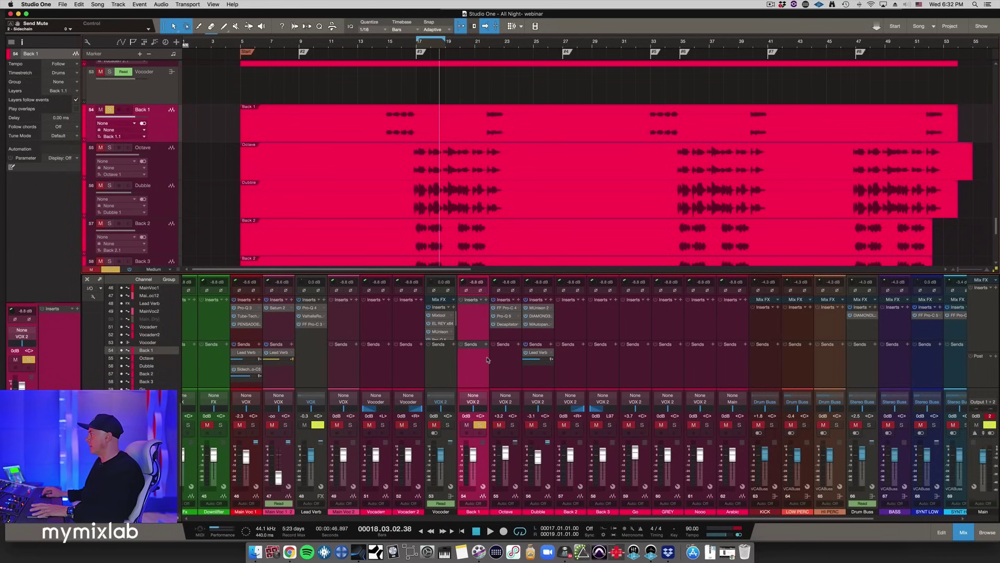
scroll(521, 402, right, 5)
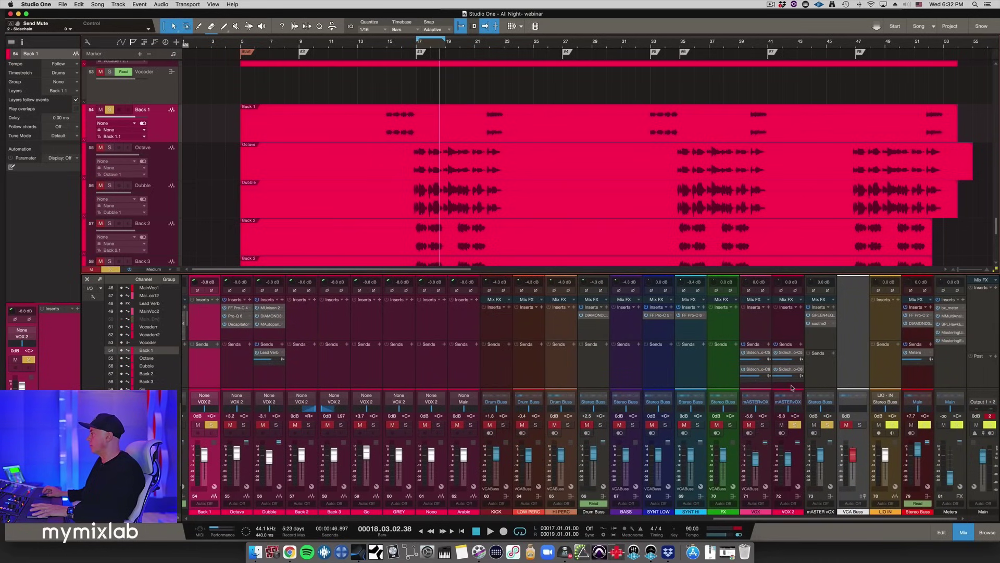
scroll(792, 389, left, 7)
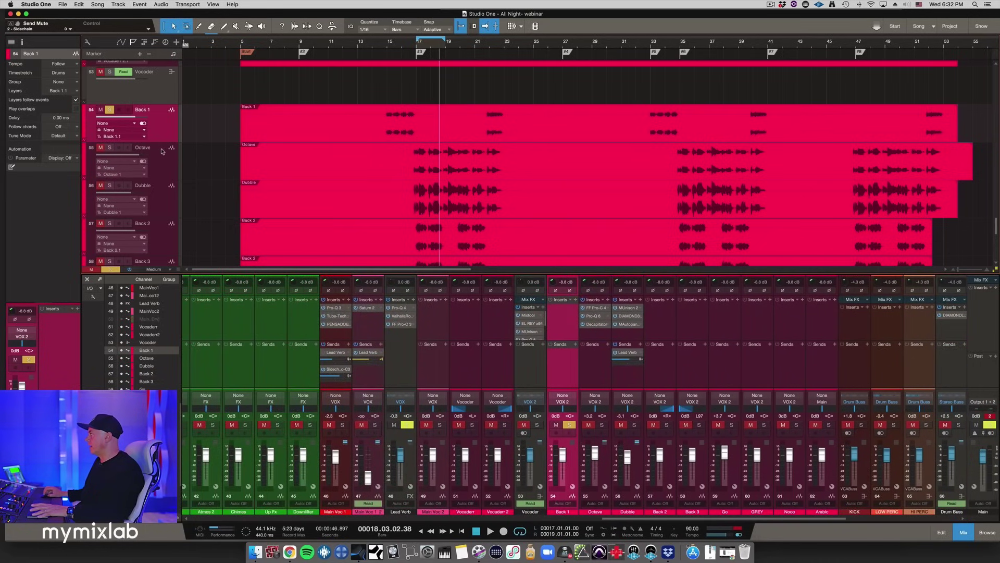
- Select and solo the Octave track, open its FF Pro-C 4 compressor insert and move the window up over the arrangement
click(162, 151)
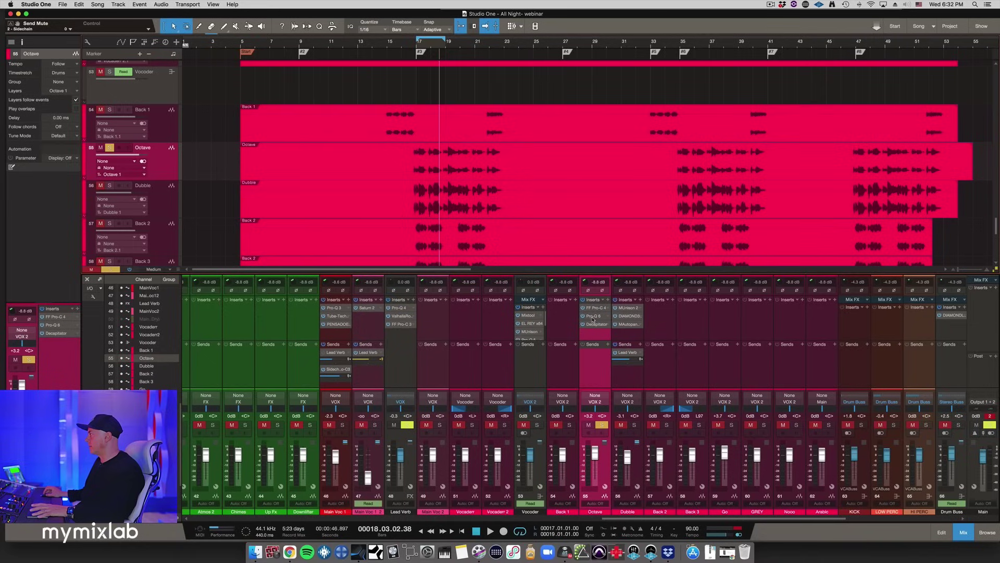
double_click(597, 310)
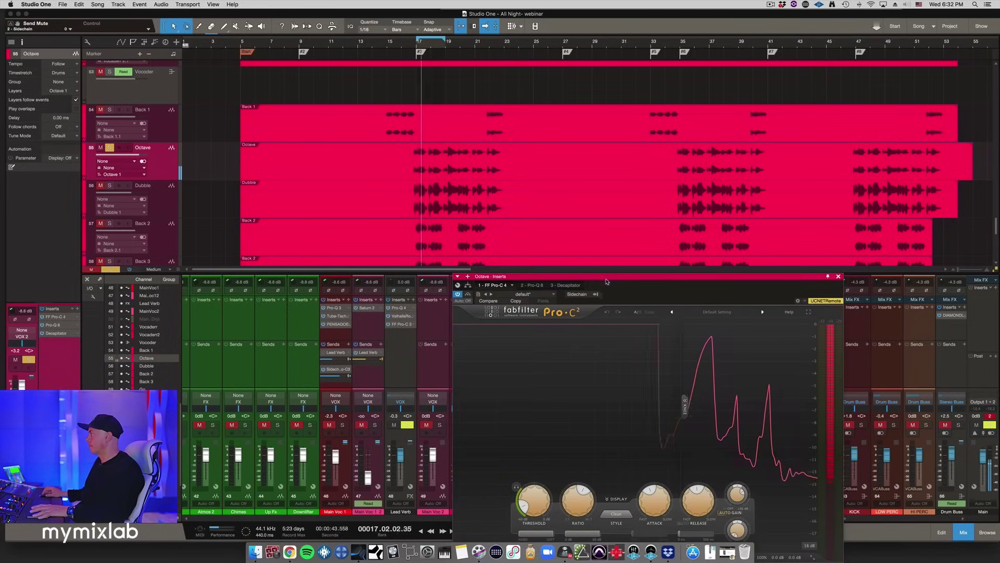
drag(606, 282, 582, 152)
- Shorten the loop to the first half of bar 17 and enlarge the timeline around it
drag(443, 39, 427, 39)
key(e)
key(e)
key(e)
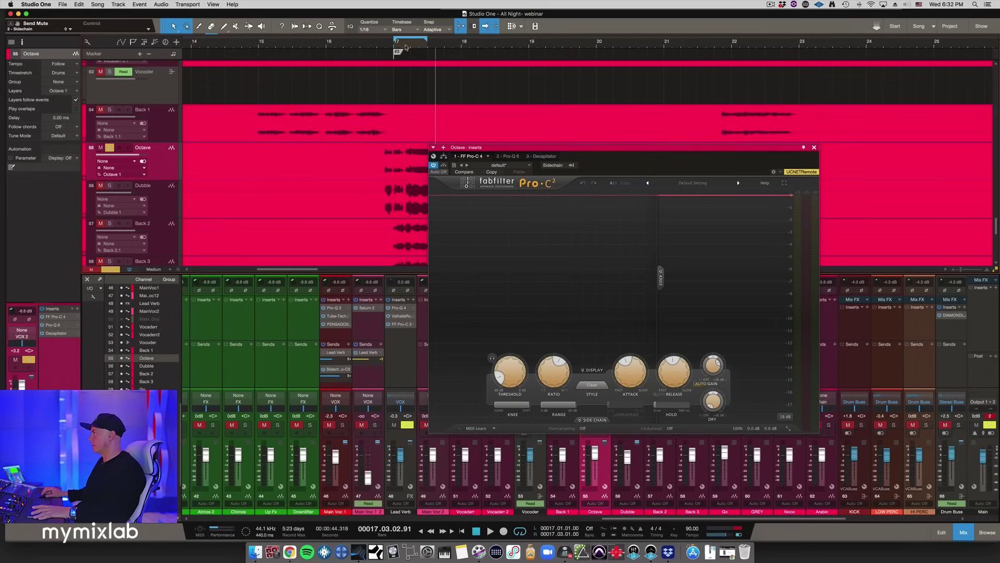
- Play the bar 17 loop, bypass the Octave track's Pro-C 2 compressor for comparison and turn it back on
key(space)
mouse_move(739, 430)
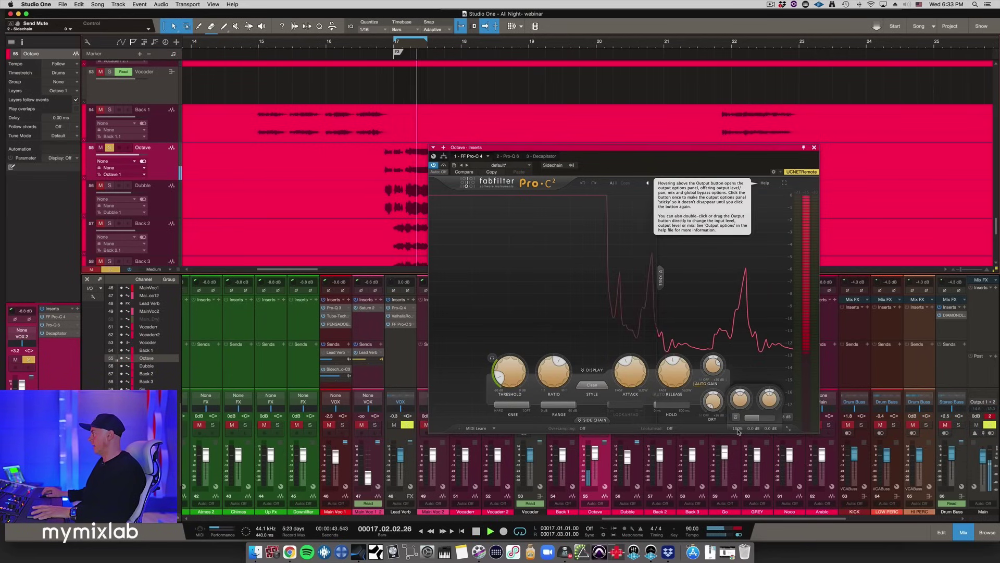
click(735, 417)
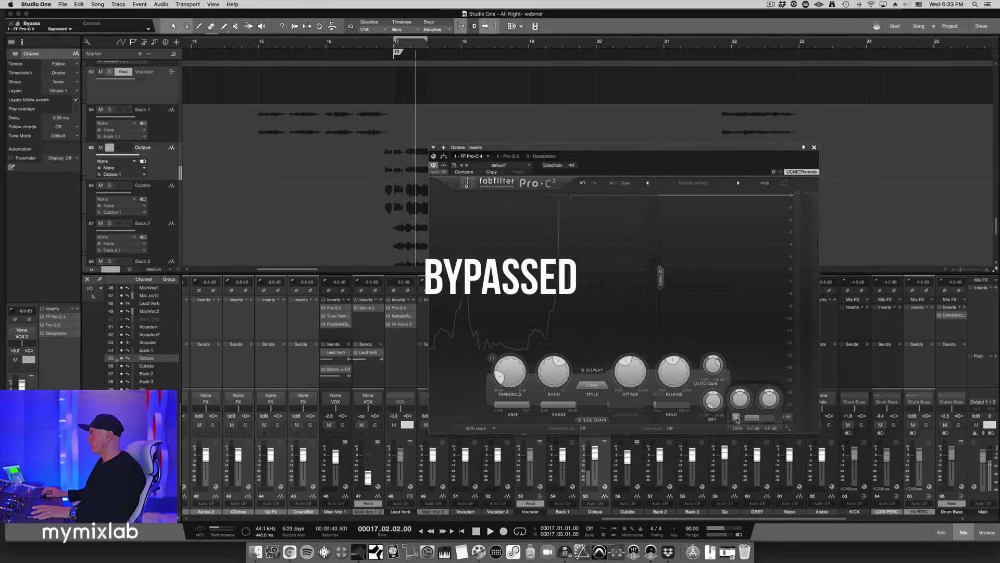
click(736, 417)
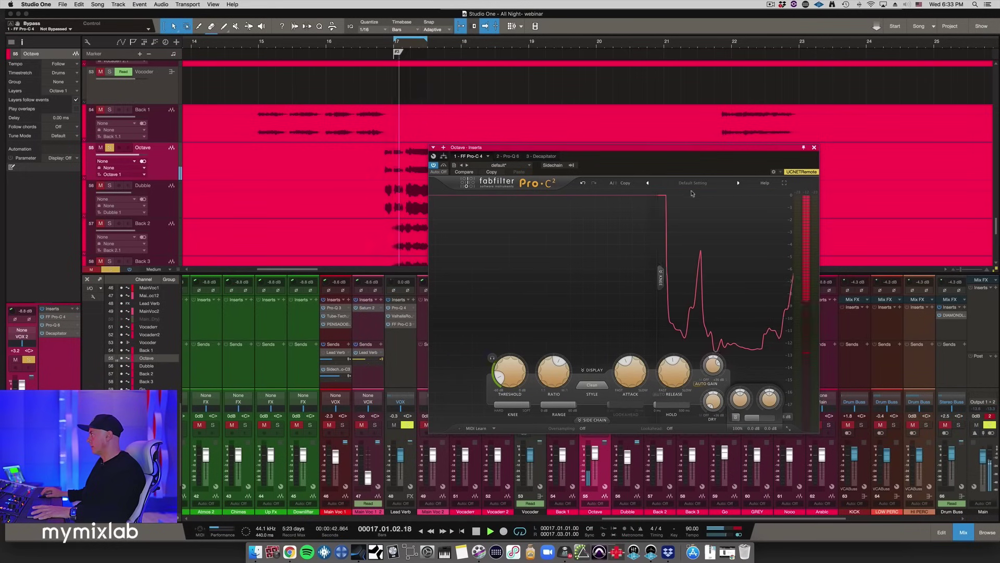
- Close the Octave track's compressor window, open its Pro-Q 6 equalizer insert and examine the curve during loop playback
drag(639, 151, 701, 125)
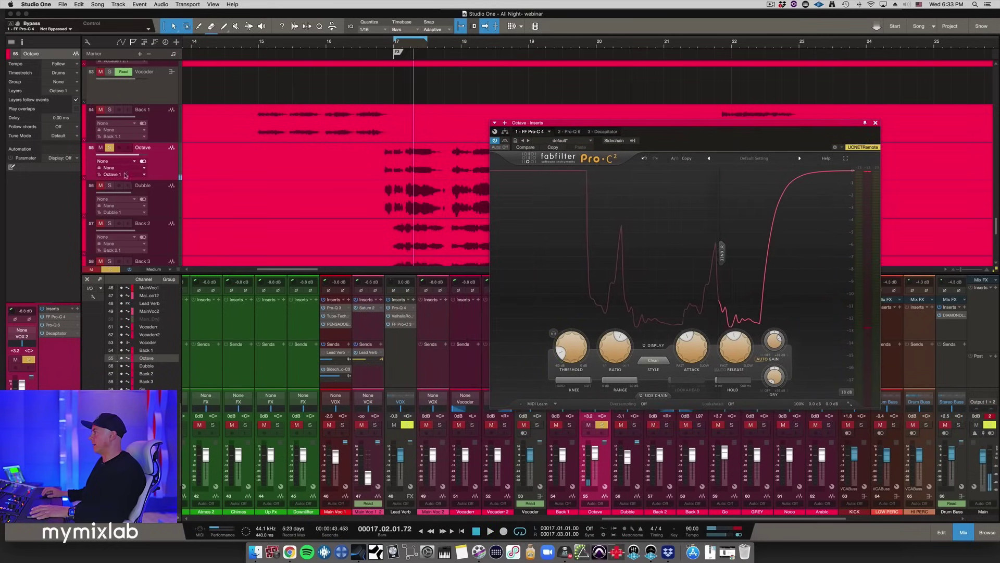
click(875, 123)
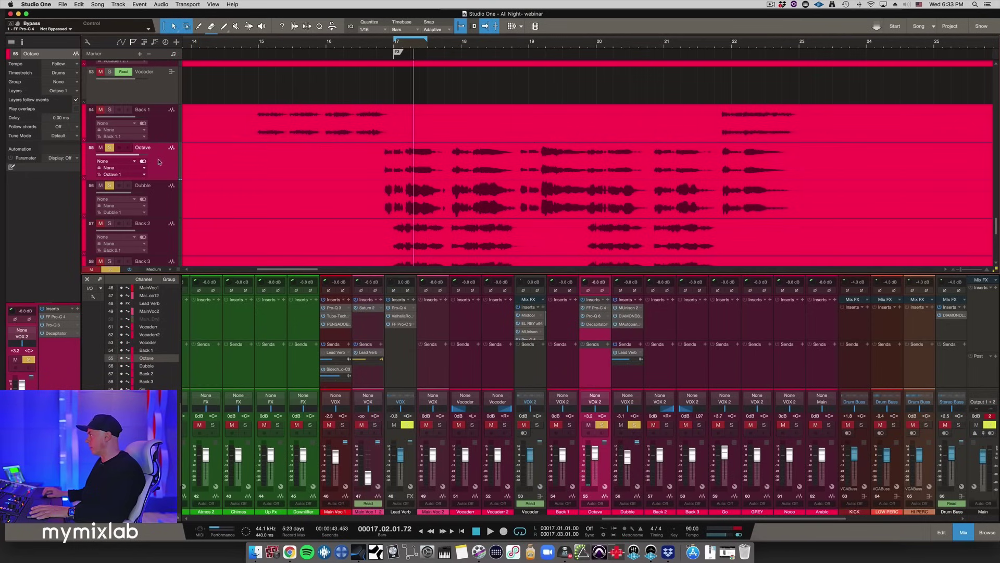
click(597, 316)
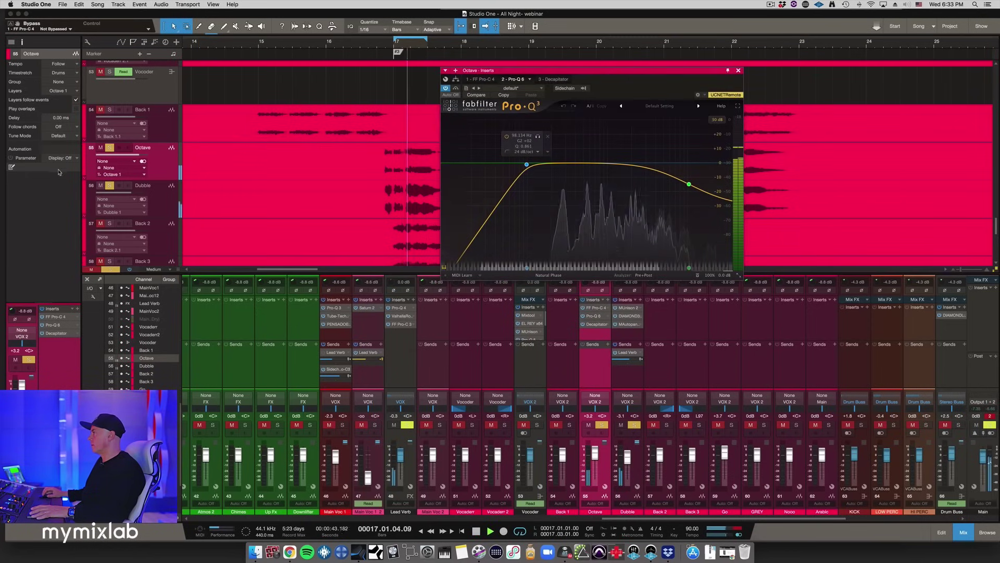
key(space)
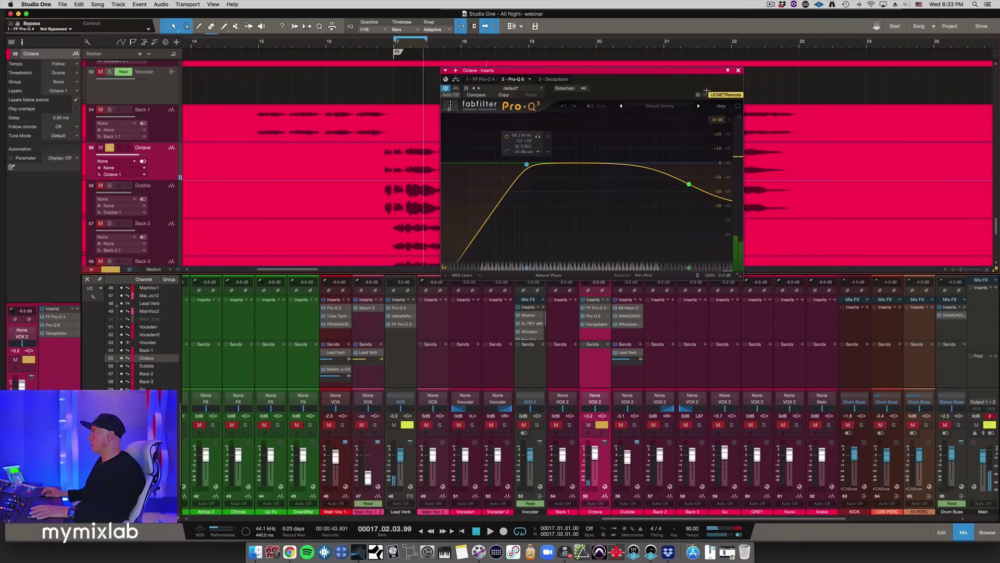
- Open the Octave track's Decapitator insert and set its mix to 37% after sweeping it against the loop
click(559, 79)
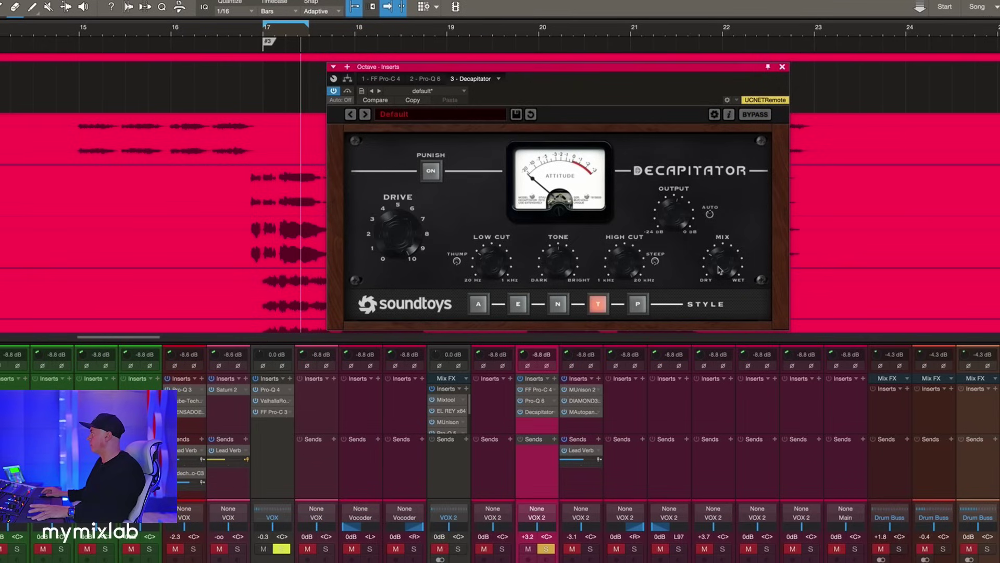
drag(721, 271, 726, 190)
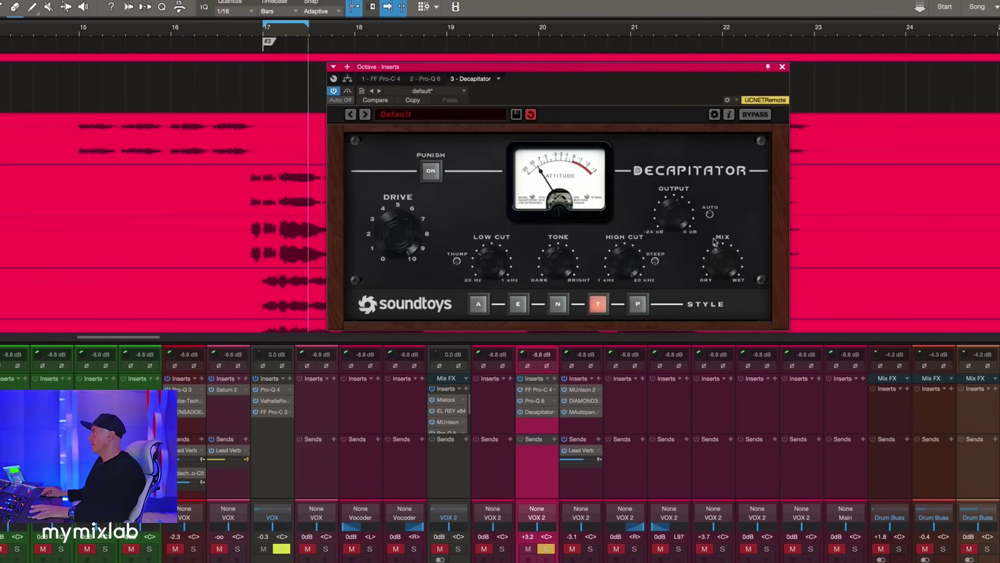
alt+click(723, 263)
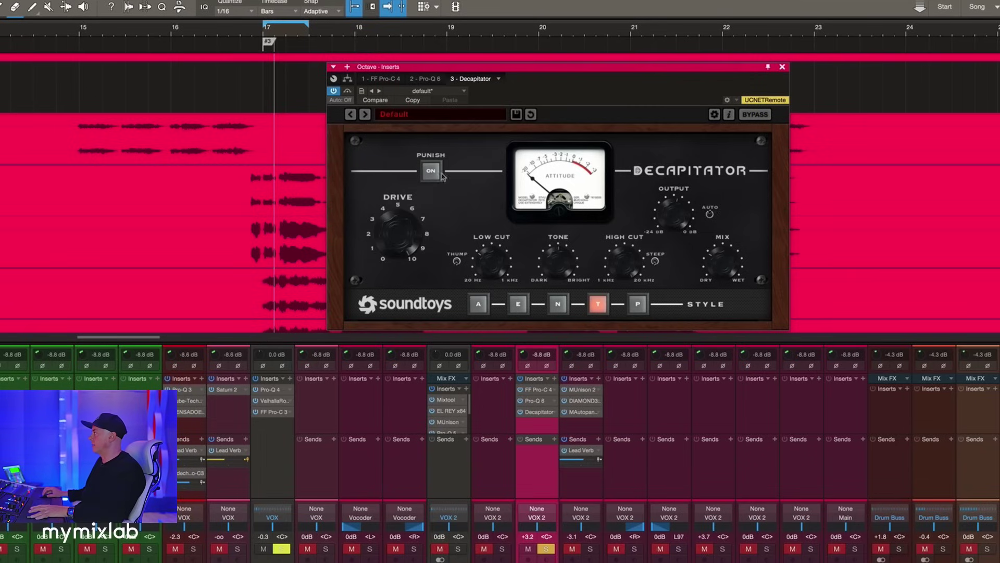
drag(725, 266, 726, 260)
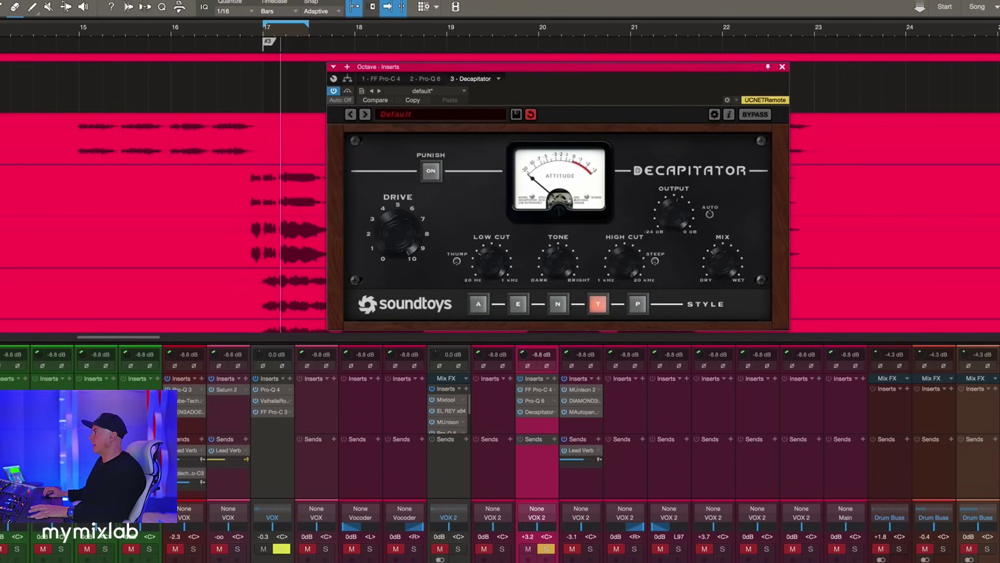
- Solo and select the Dubble track, close the Octave's Decapitator window and briefly view Dubble's MAutopanMB insert
click(589, 549)
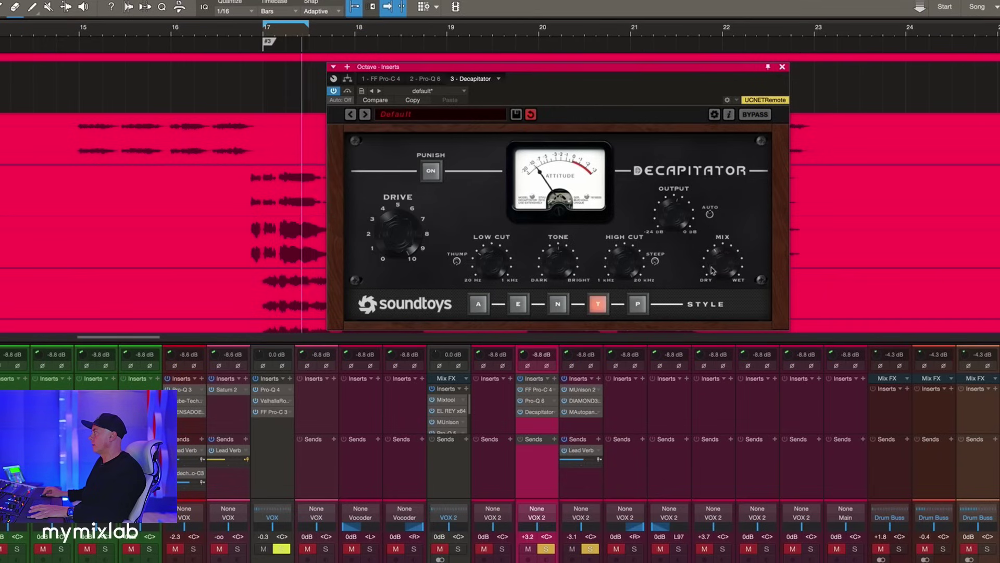
click(782, 67)
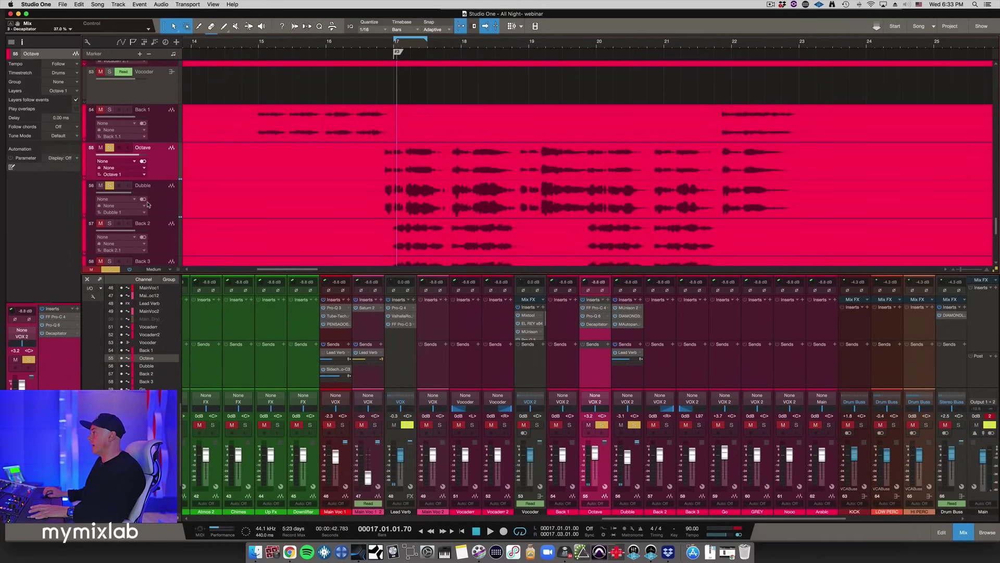
click(148, 205)
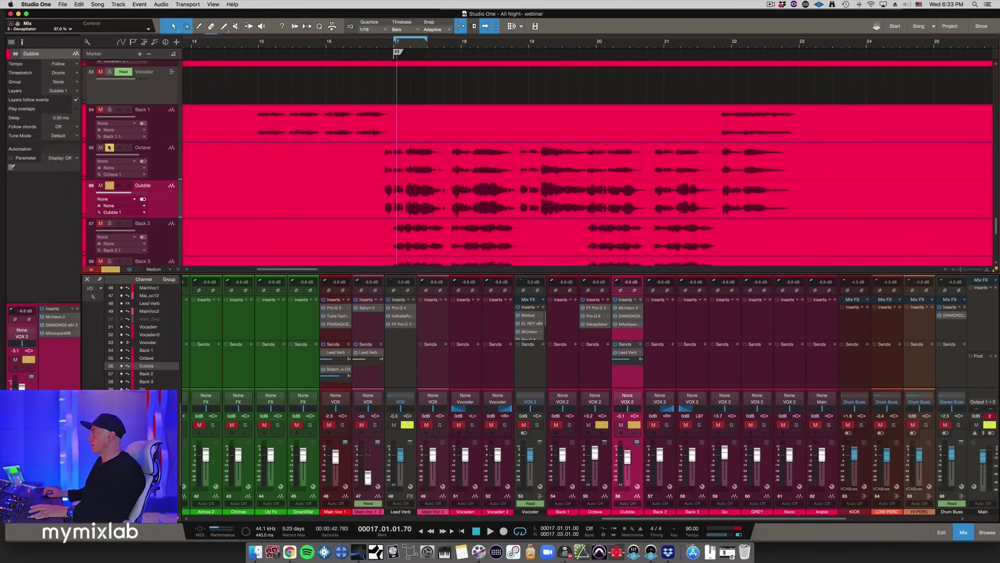
click(628, 324)
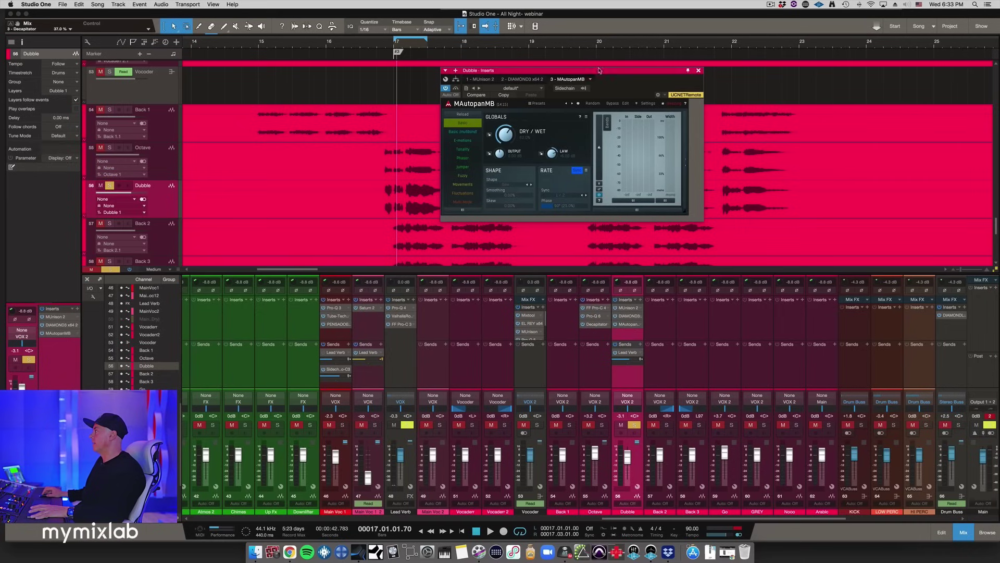
click(698, 71)
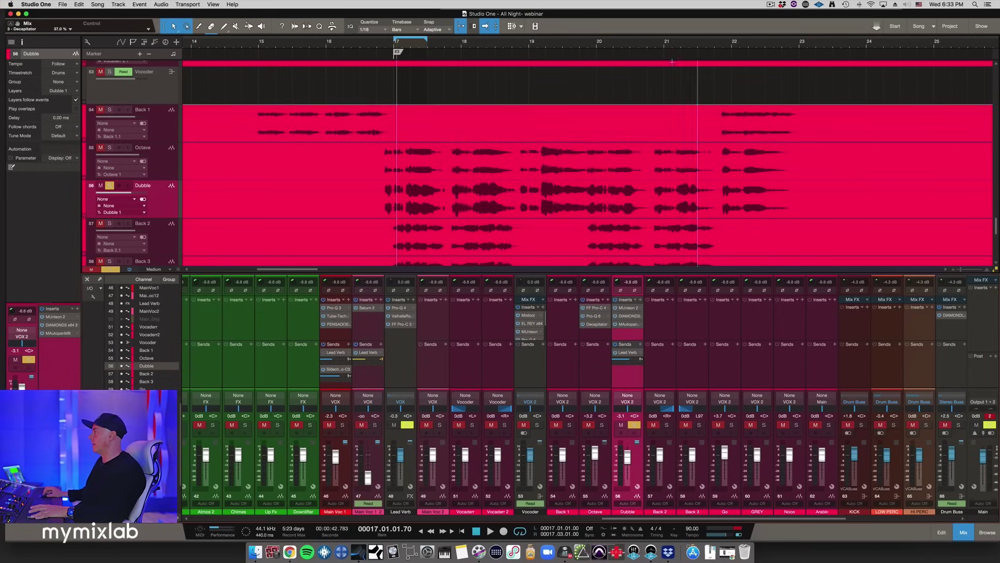
- Open the Dubble track's MUnison insert, compare dry/wet amounts from dry to wet against the loop, leave it wetter and close it
click(629, 307)
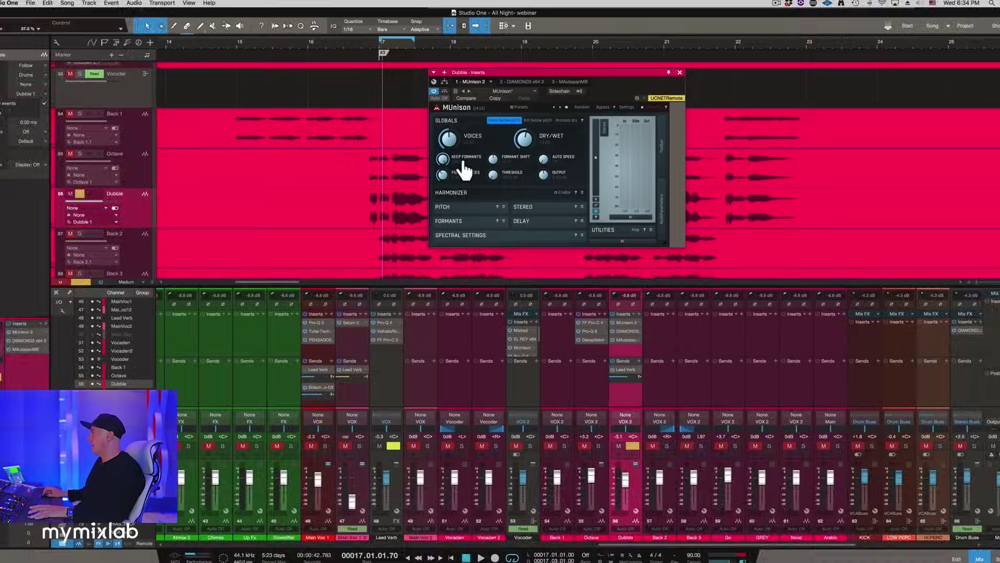
key(space)
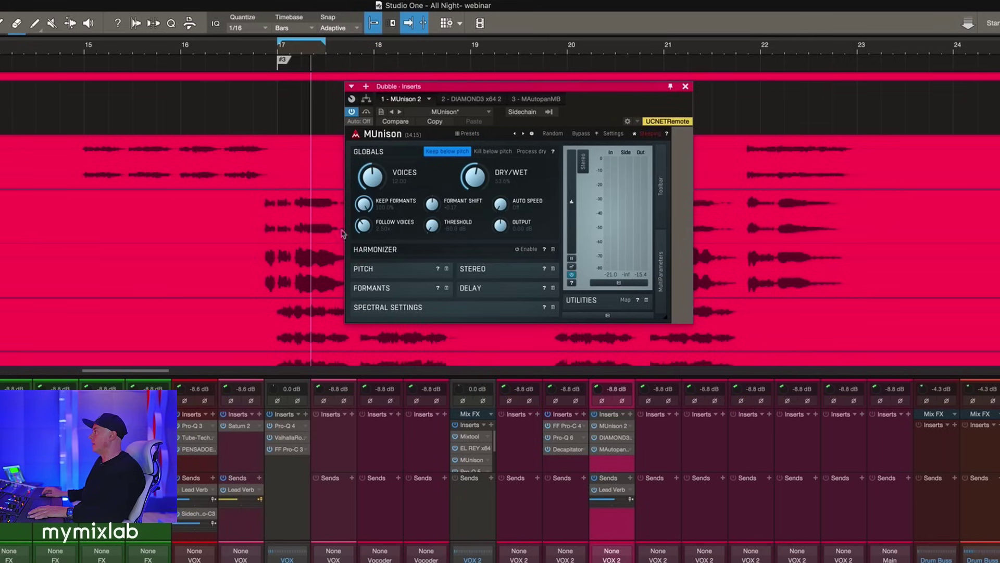
key(space)
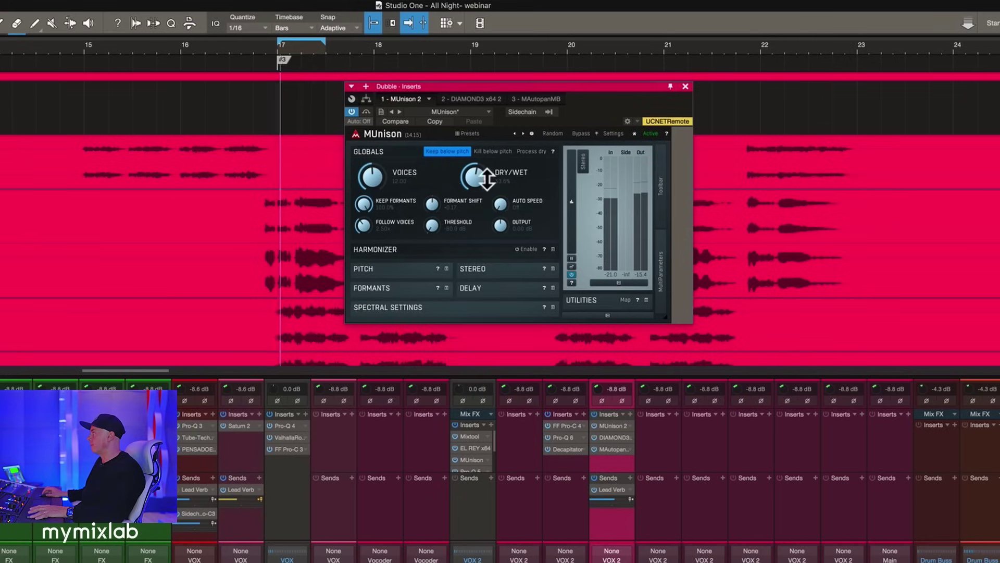
drag(483, 188, 477, 126)
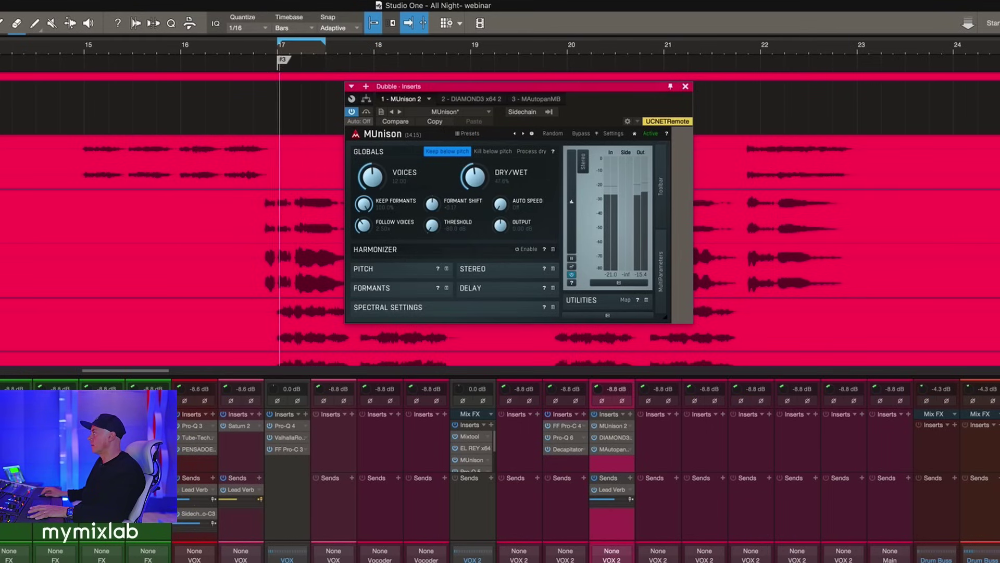
mouse_move(477, 177)
mouse_down()
mouse_move(476, 187)
mouse_move(477, 173)
mouse_up()
key(space)
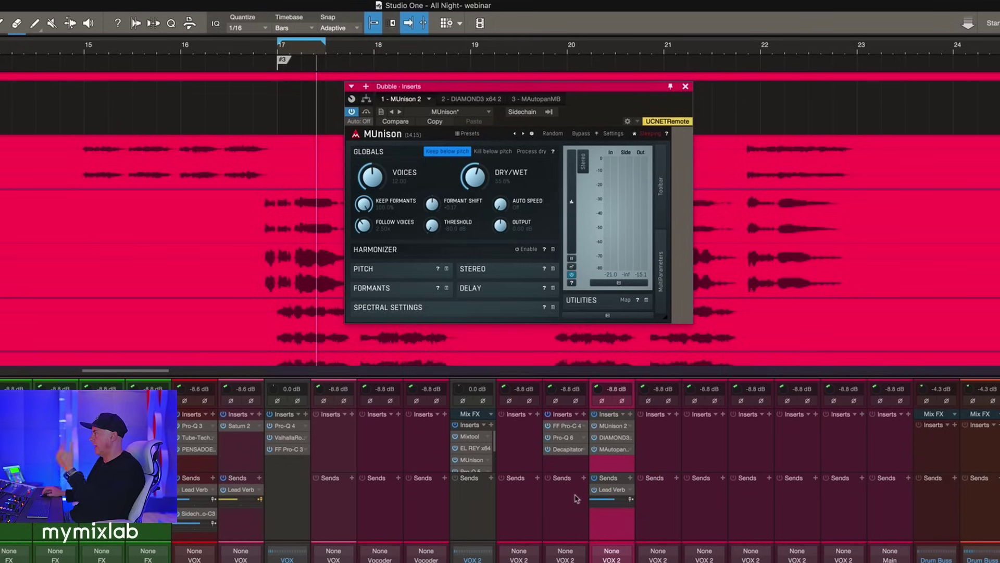
drag(474, 182, 474, 219)
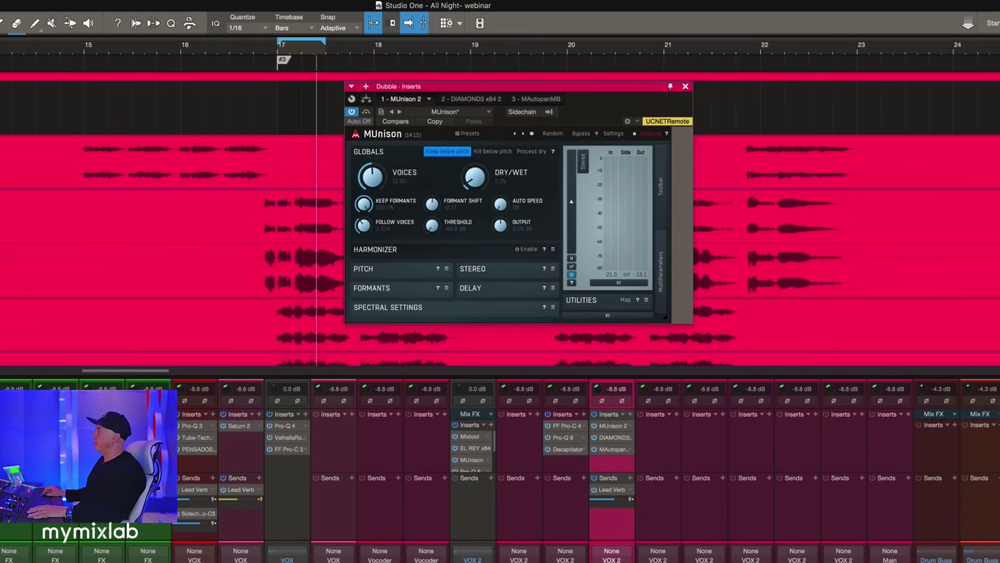
drag(476, 186, 474, 102)
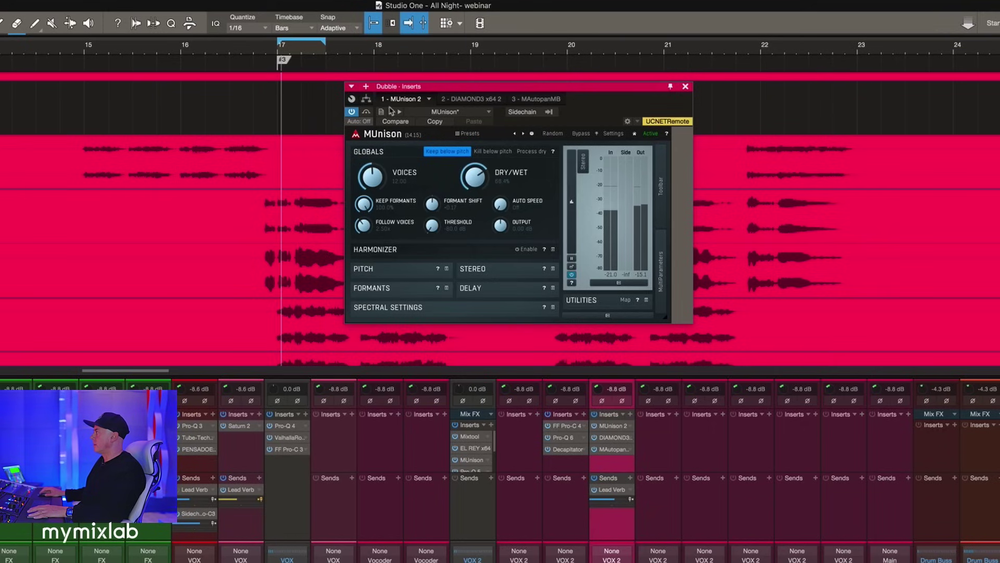
click(685, 87)
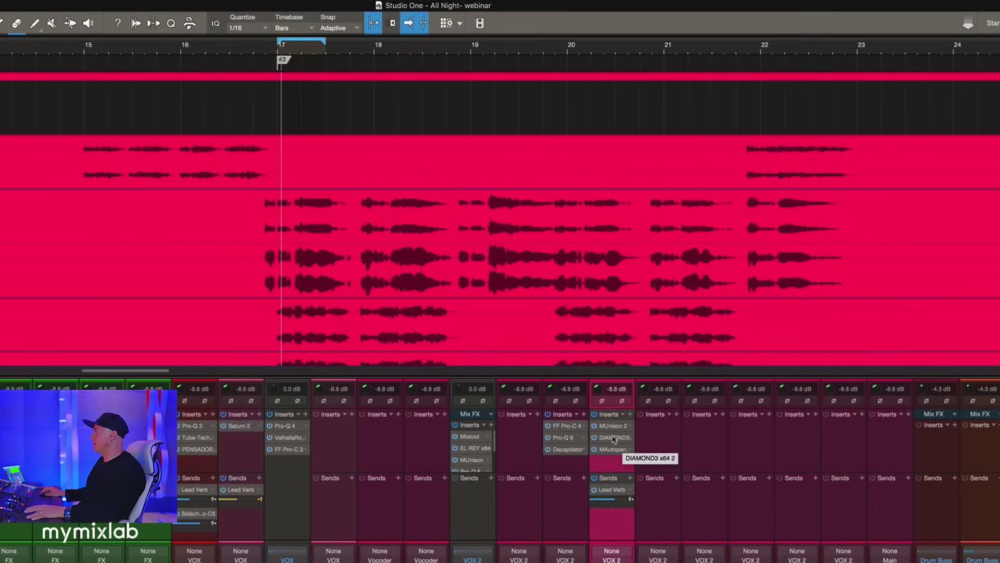
- Examine the Dubble track's DIAMOND3 color EQ insert and its high-frequency gain, then close the plug-in window
click(612, 438)
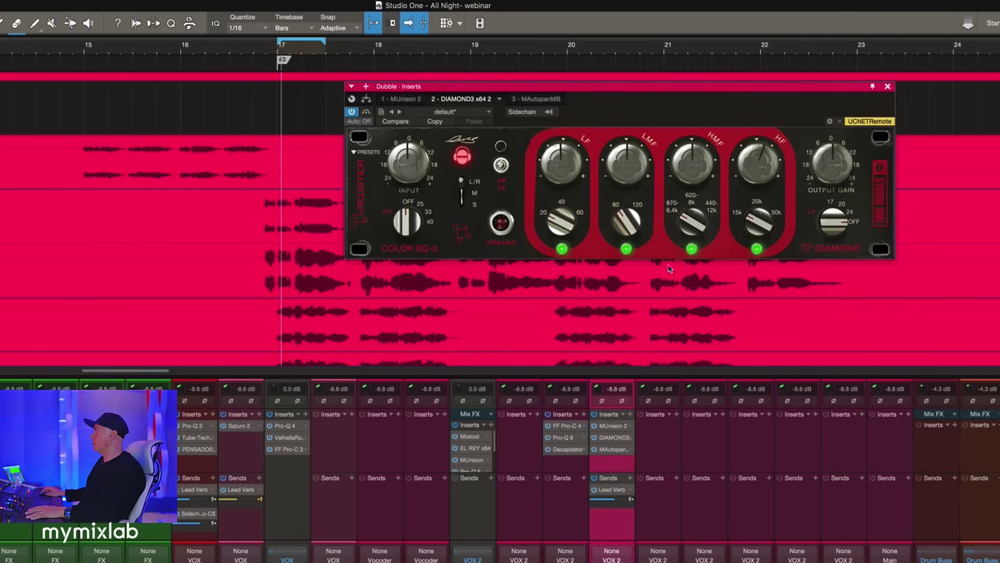
mouse_move(764, 168)
mouse_down()
mouse_move(744, 270)
mouse_move(752, 104)
mouse_move(748, 167)
mouse_up()
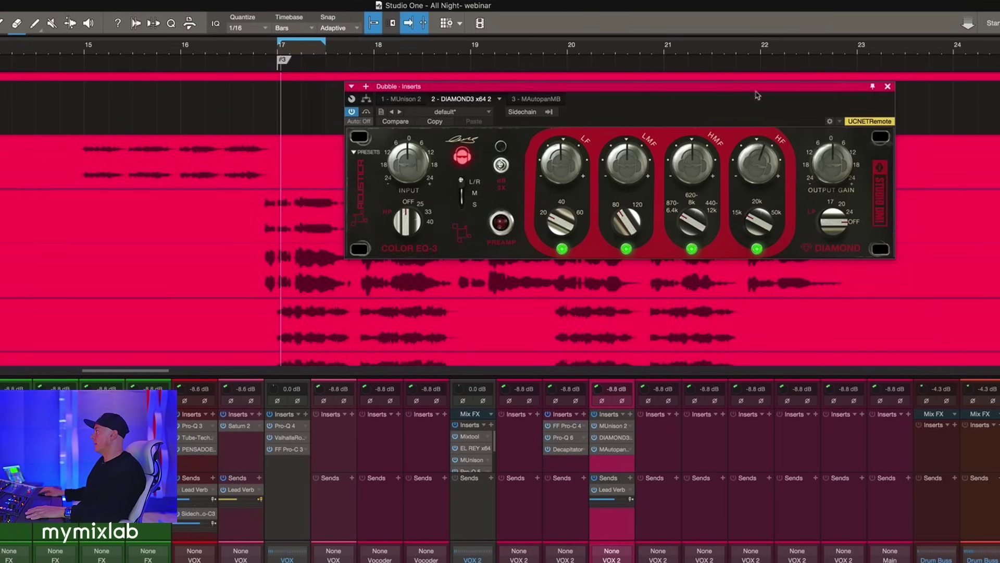
click(887, 87)
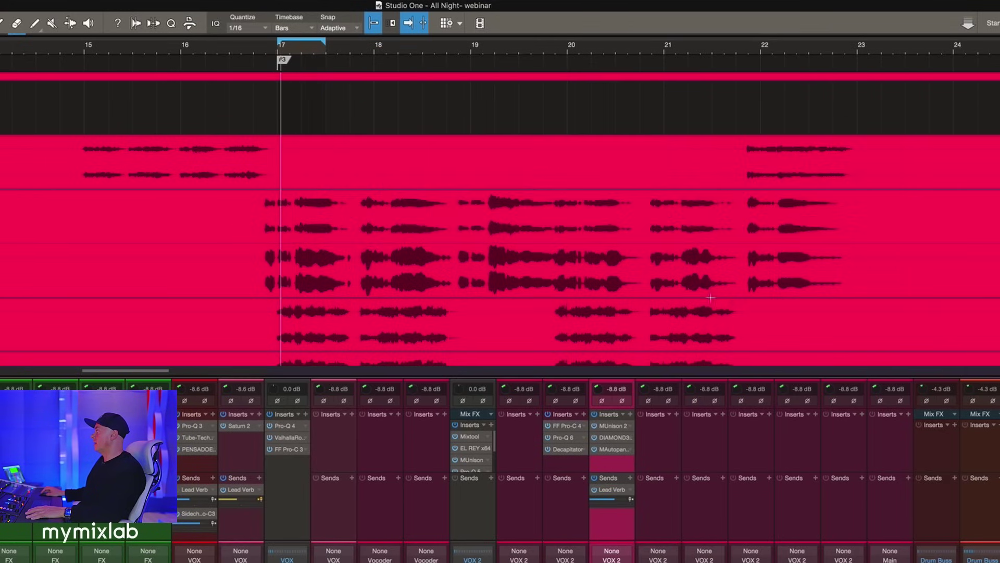
- Open the Dubble track's MAutopanMB insert, audition it on the loop and set its dry/wet to about 65%
click(615, 449)
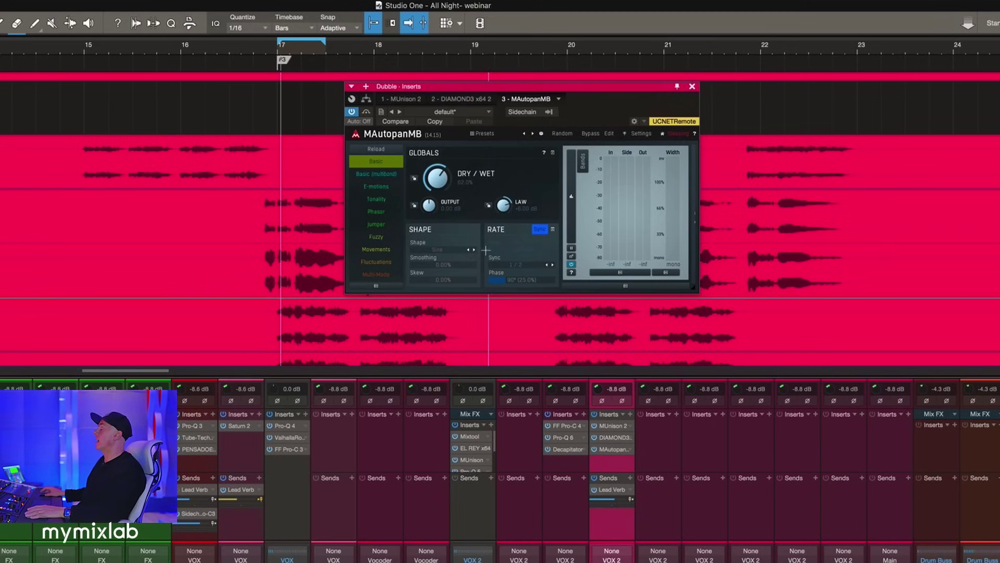
key(space)
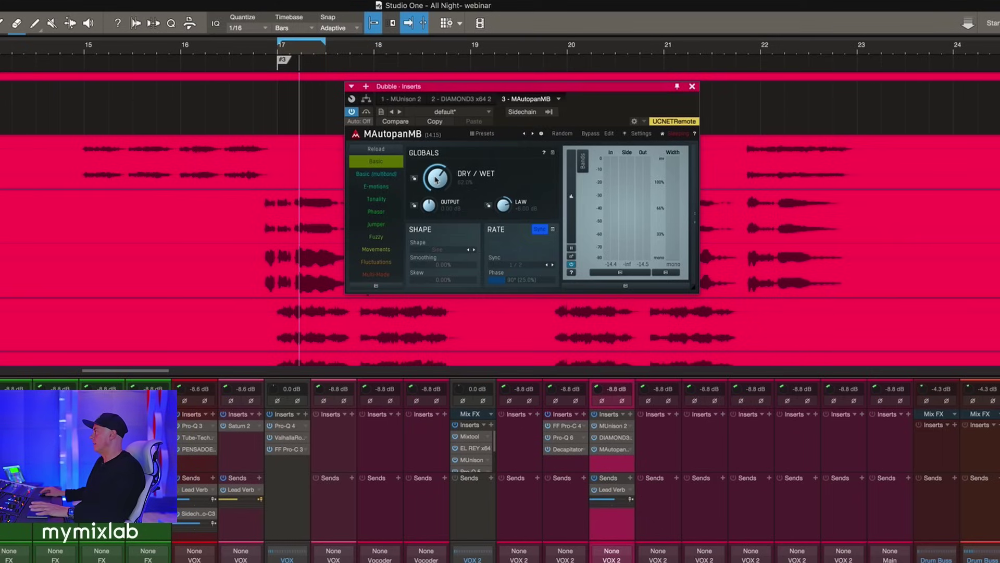
key(space)
drag(435, 177, 441, 112)
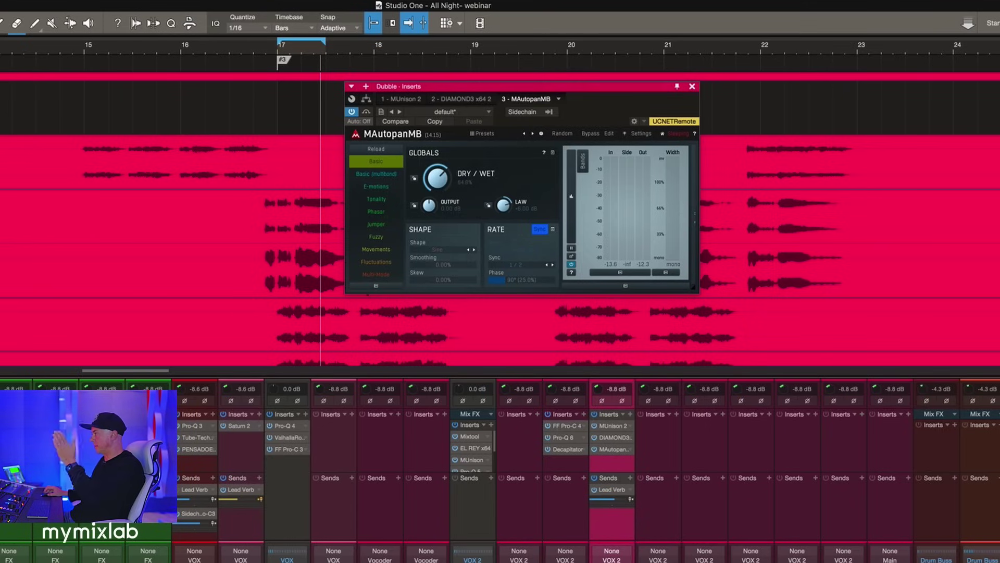
- Close the autopanner, solo Octave, Back 2, Back 3 and the vocoder tracks with Dubble, and audition the blend over the bar 17 loop
scroll(190, 78, down, 1)
scroll(312, 223, down, 1)
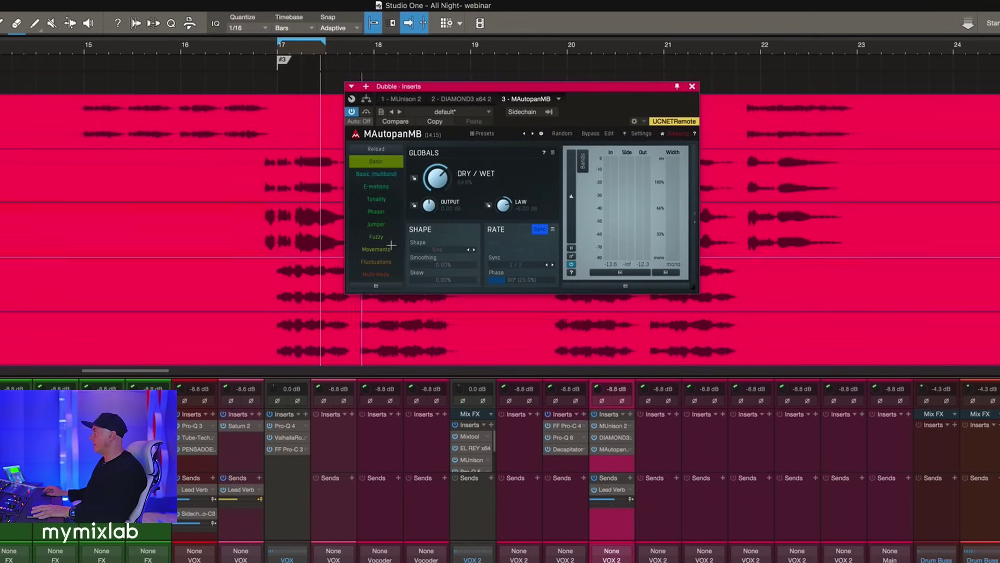
key(space)
click(692, 87)
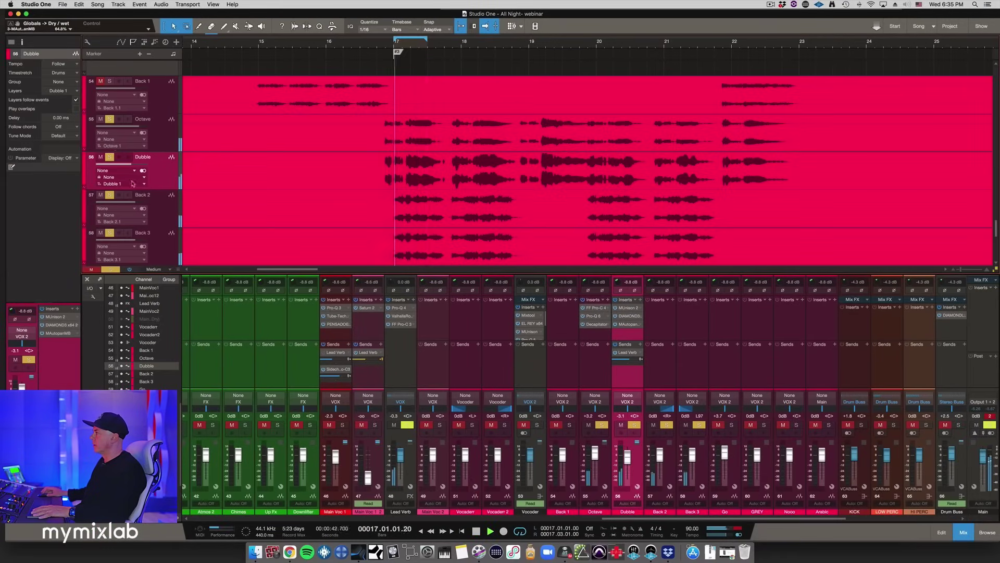
scroll(132, 183, down, 3)
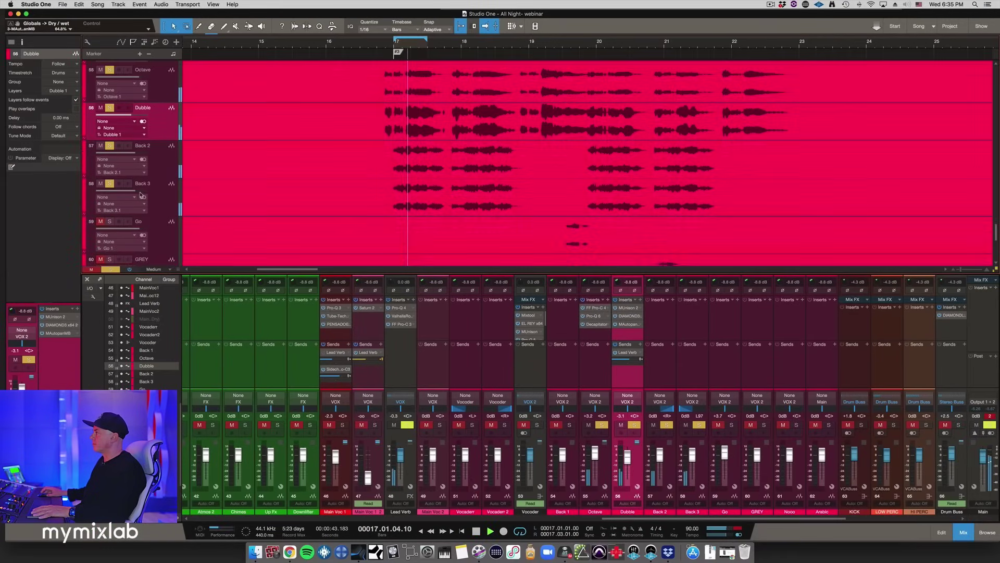
scroll(106, 111, up, 2)
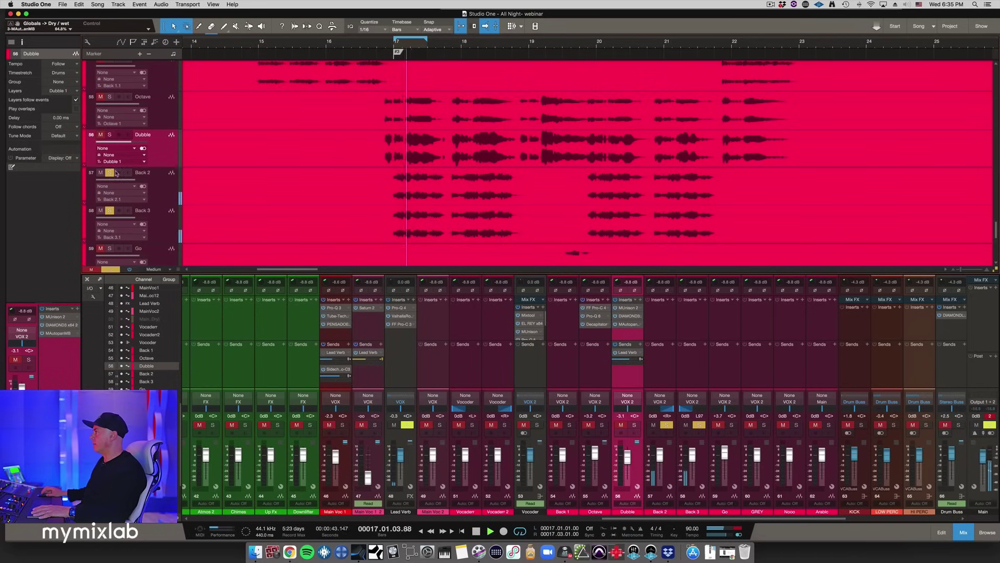
scroll(111, 105, up, 1)
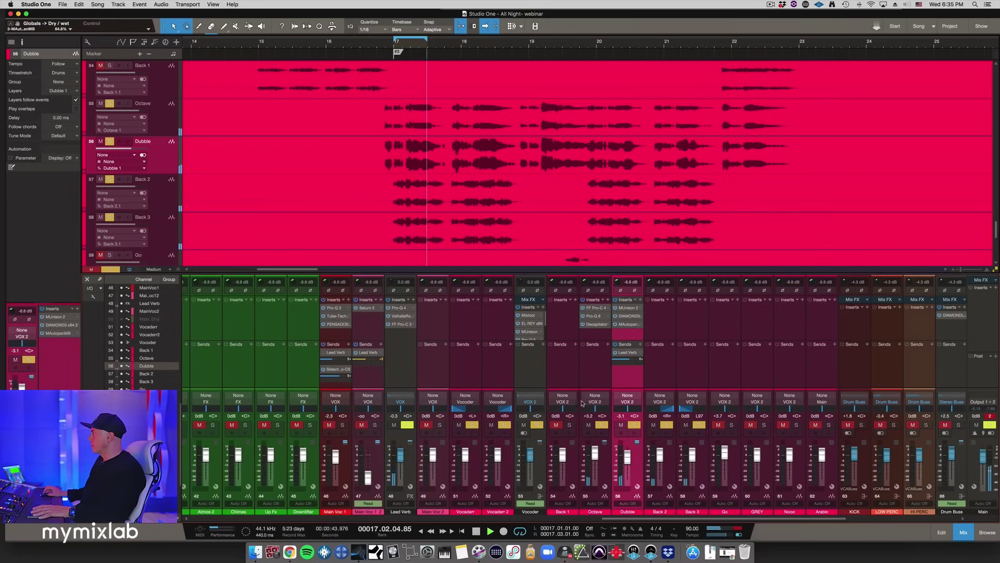
key(space)
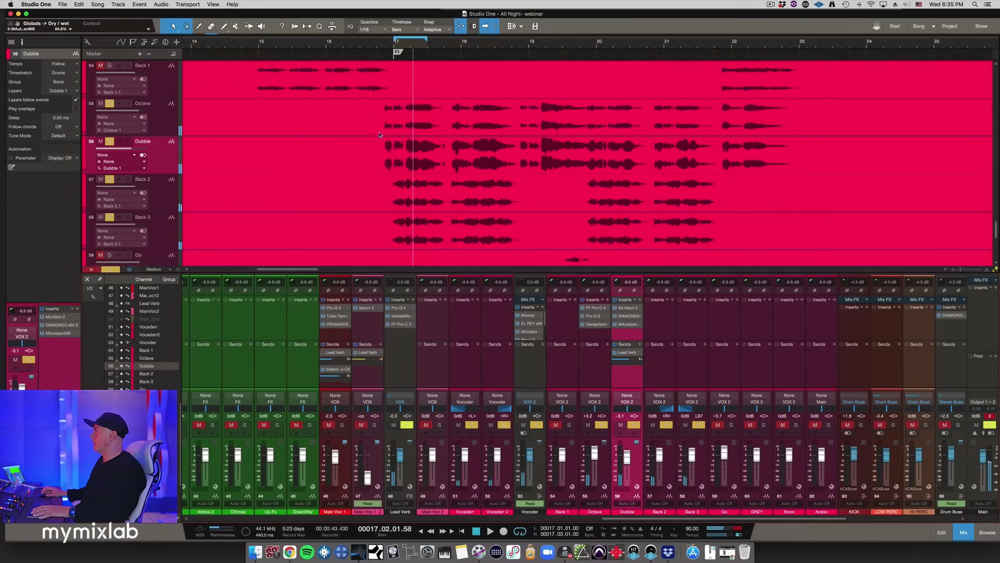
- Select the Vocoder bus in the mixer and look through the backing vocal tracks while the soloed vocals loop
scroll(380, 138, down, 2)
scroll(379, 138, down, 1)
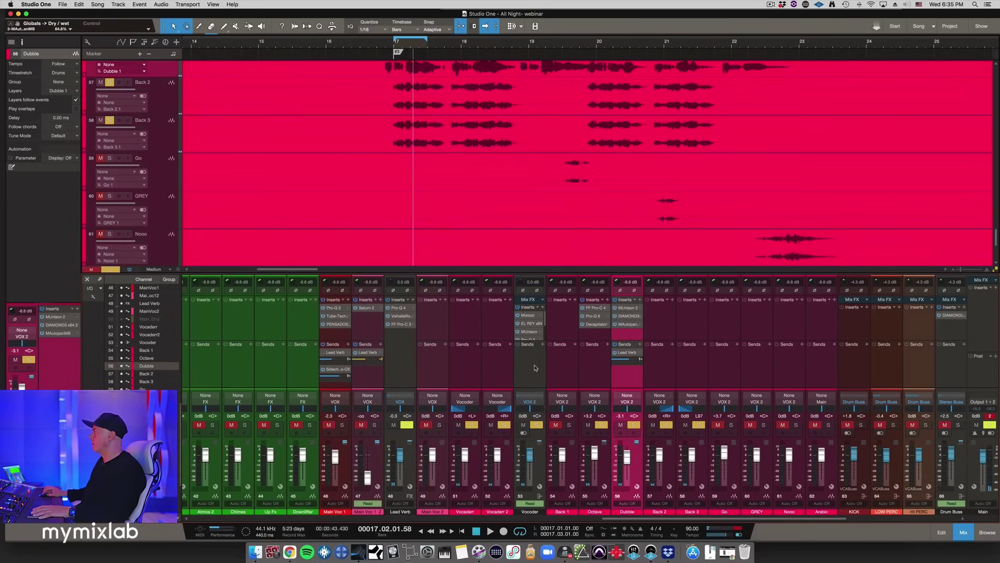
click(534, 368)
scroll(405, 147, down, 1)
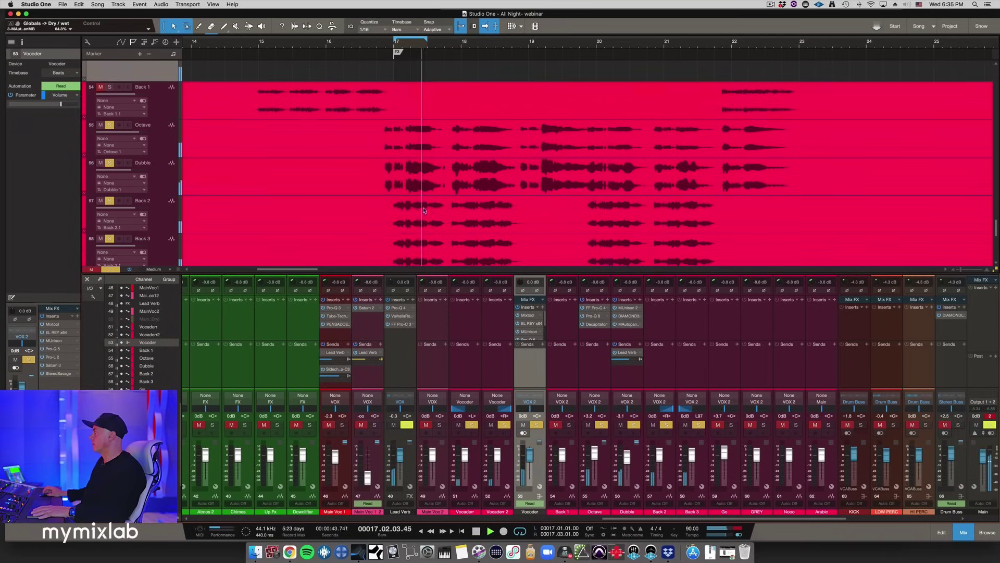
- Enlarge the mixer to show all Vocoder bus inserts, open its EL REY compressor and audition it on the loop
key(space)
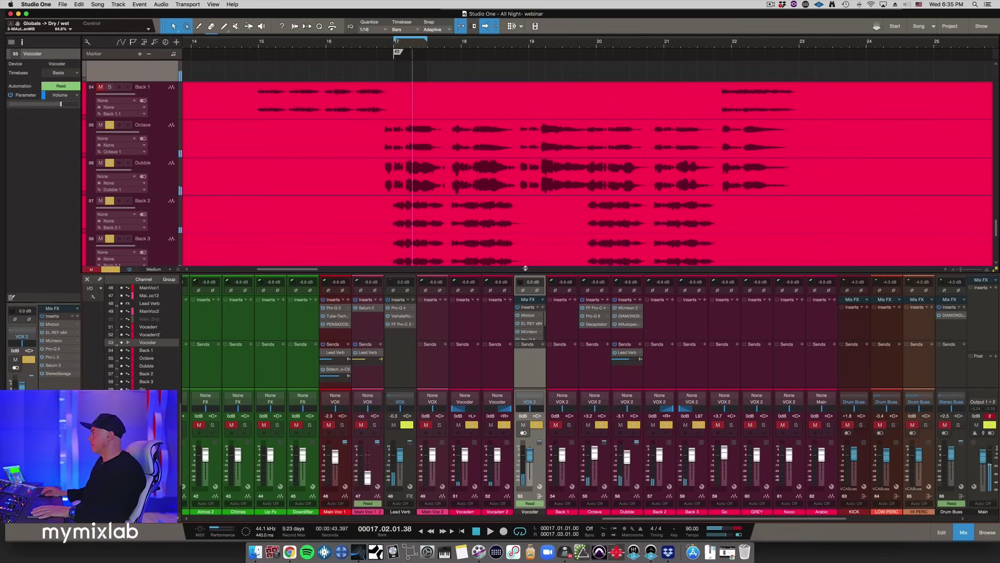
drag(525, 268, 525, 239)
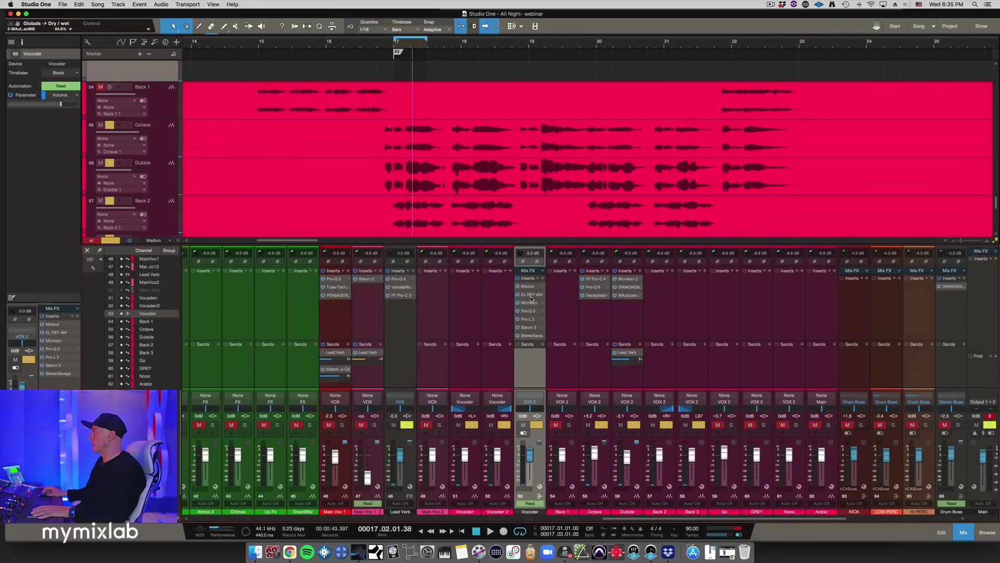
click(531, 296)
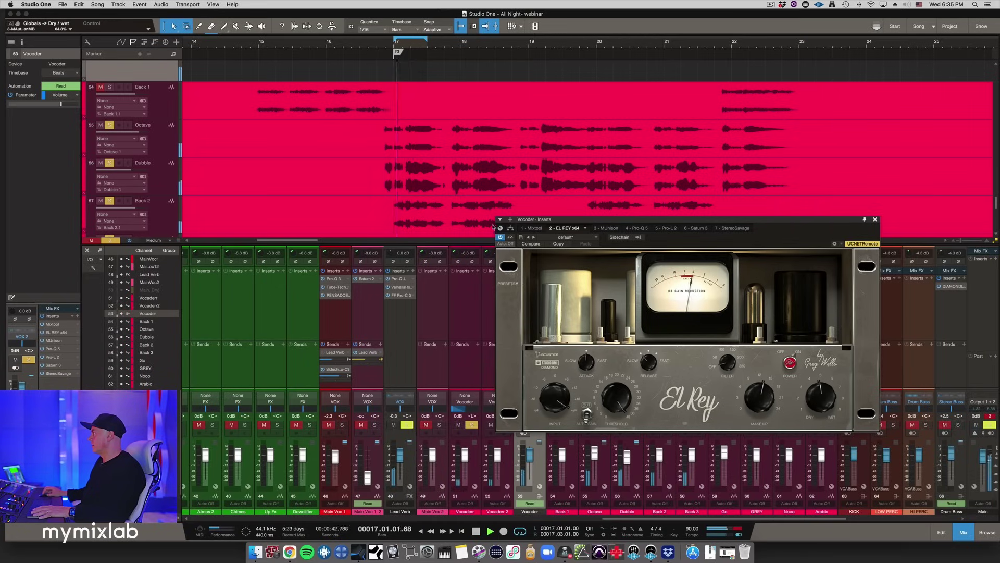
click(500, 237)
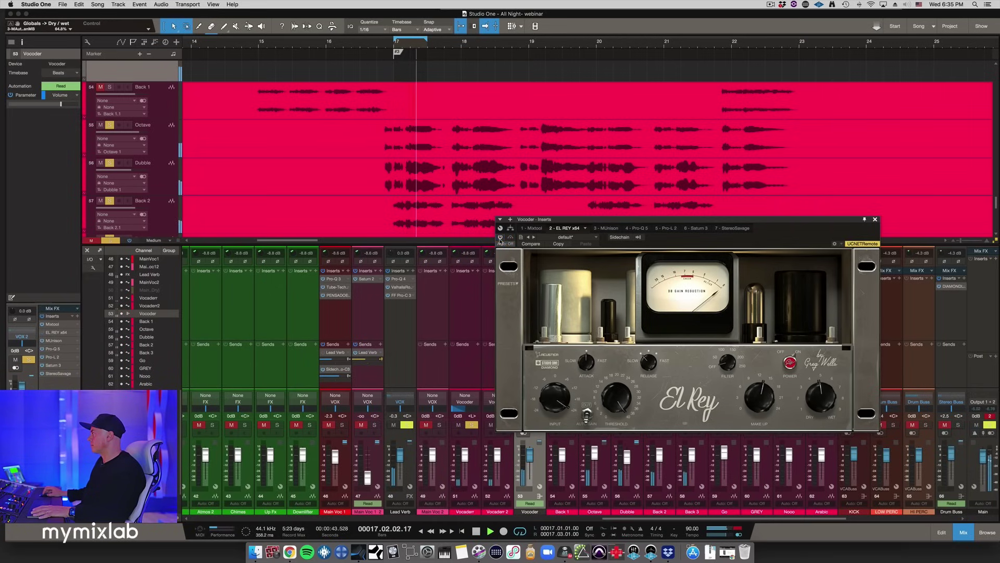
- Open the Vocoder bus's MUnison insert, audition more dry/wet on the loop, set it to about 17% and close the plug-in
click(606, 229)
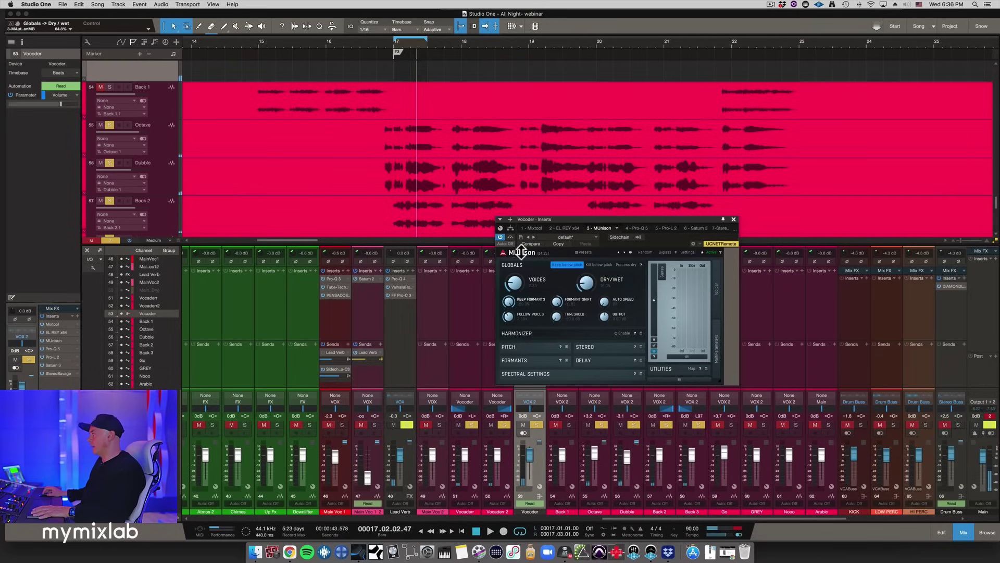
key(space)
drag(588, 281, 587, 250)
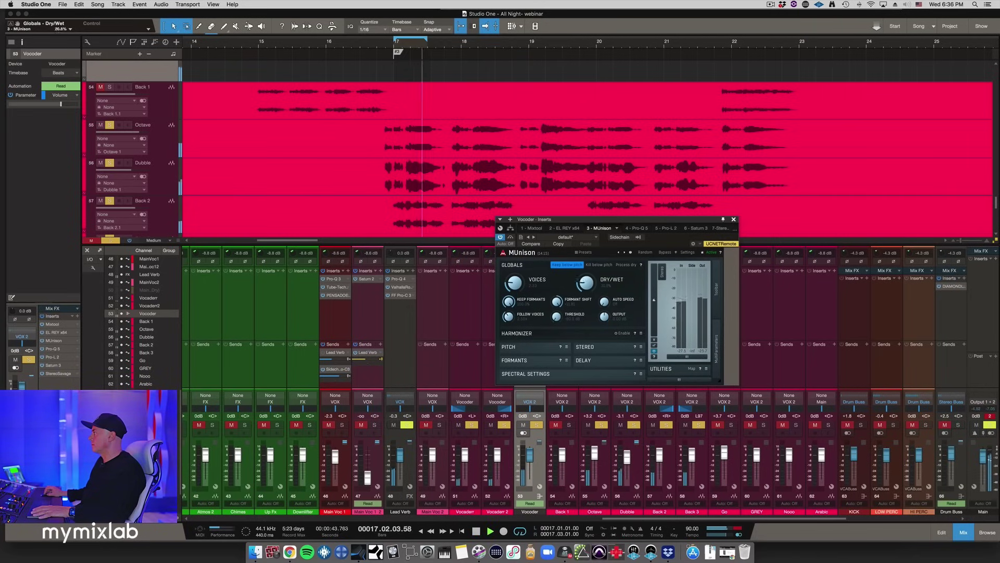
key(space)
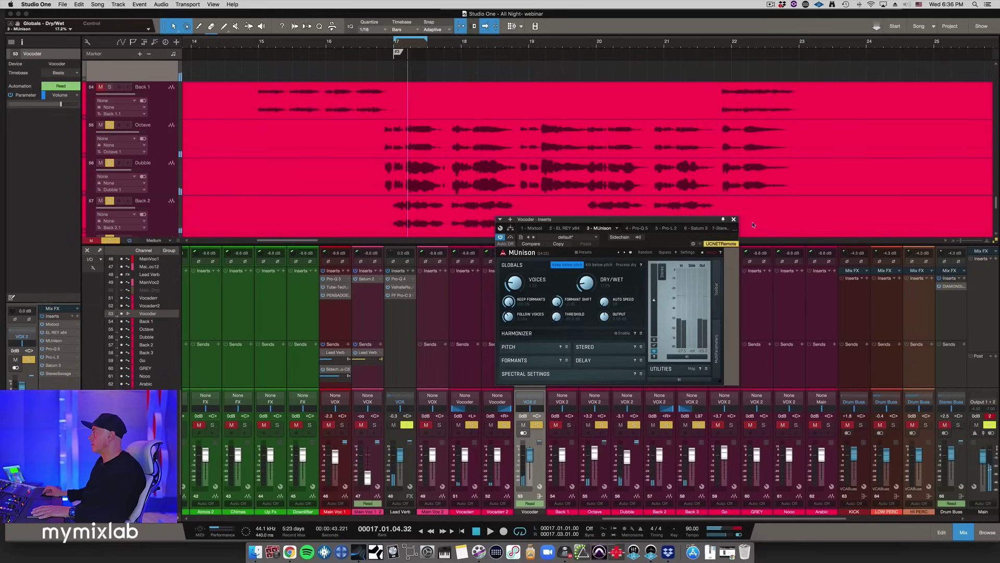
click(734, 220)
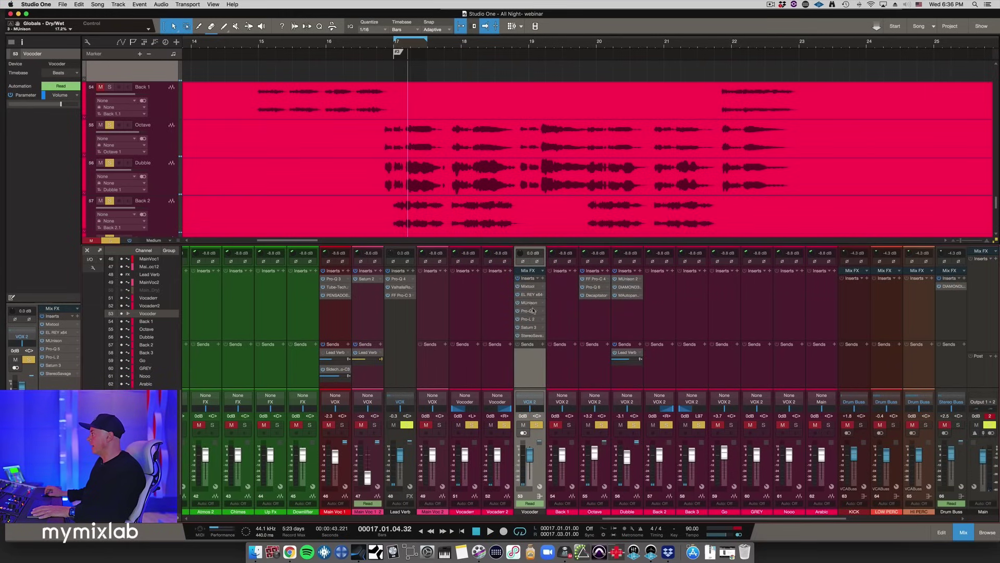
- Examine the Vocoder bus's Pro-Q EQ curve and its Pro-L 2 limiter's gain reduction during playback
click(528, 312)
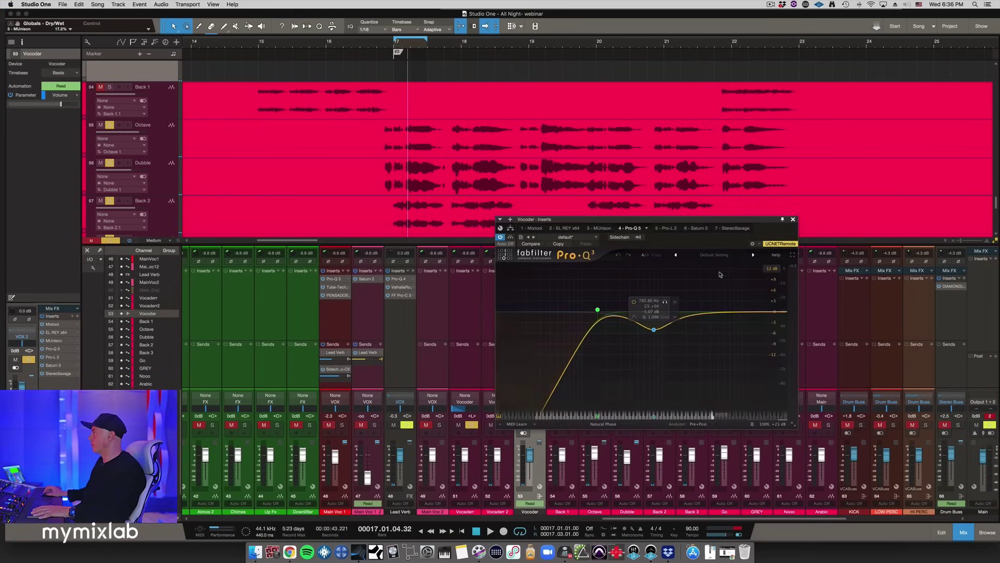
click(662, 230)
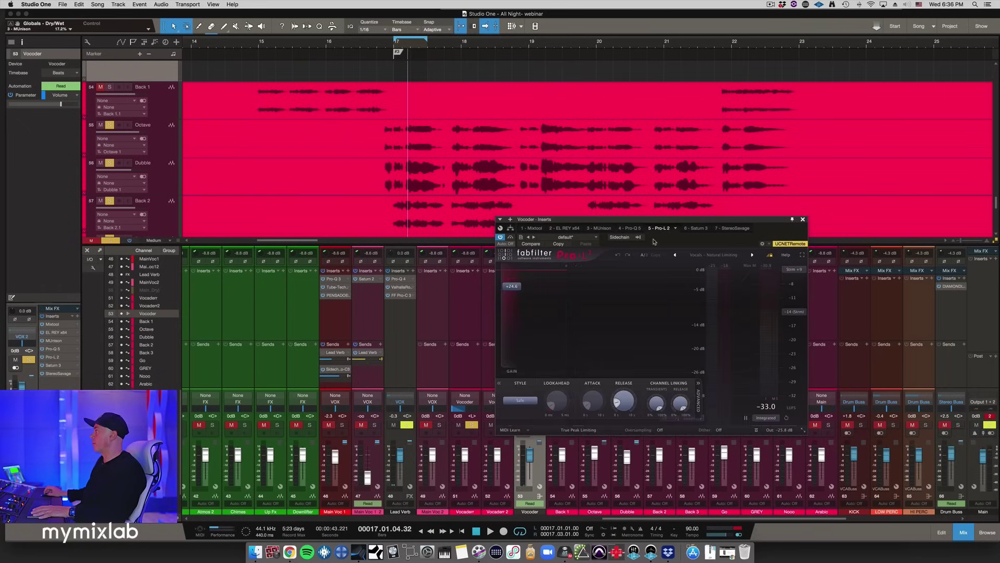
key(space)
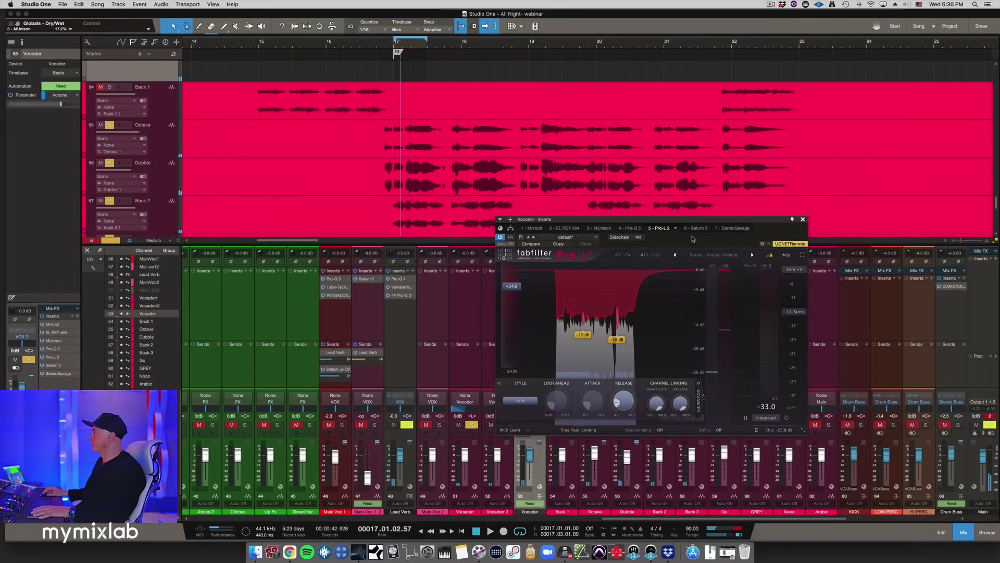
- Open the Vocoder bus's Saturn 3 insert and slightly raise the middle band's level while auditioning the loop
click(695, 228)
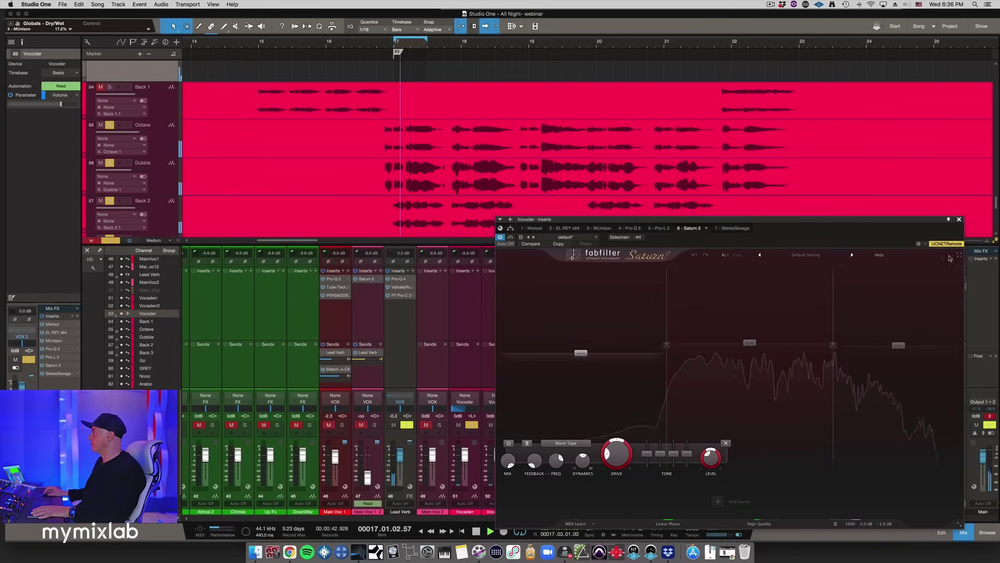
mouse_move(751, 342)
mouse_down()
mouse_move(750, 411)
mouse_move(750, 340)
mouse_up()
key(space)
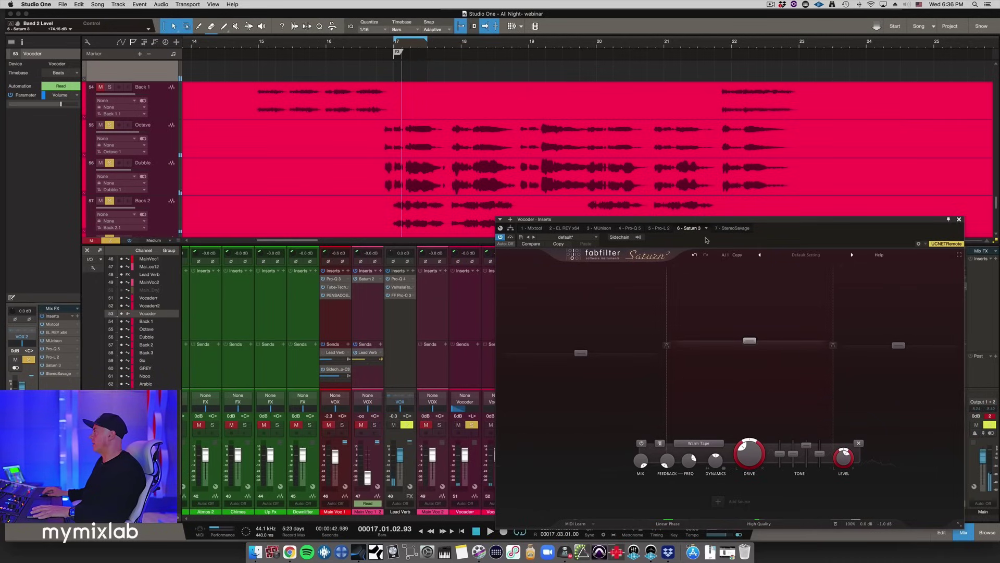
- Open the Vocoder bus's StereoSavage insert and adjust its FX mix to 1 while auditioning the loop
click(736, 228)
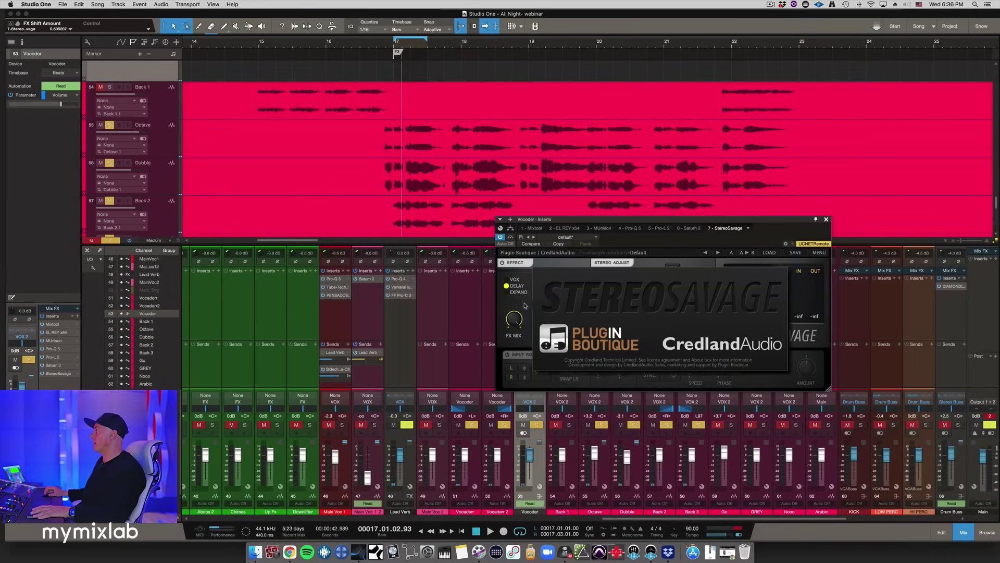
key(space)
mouse_move(514, 325)
mouse_down()
mouse_move(509, 492)
mouse_move(513, 328)
mouse_up()
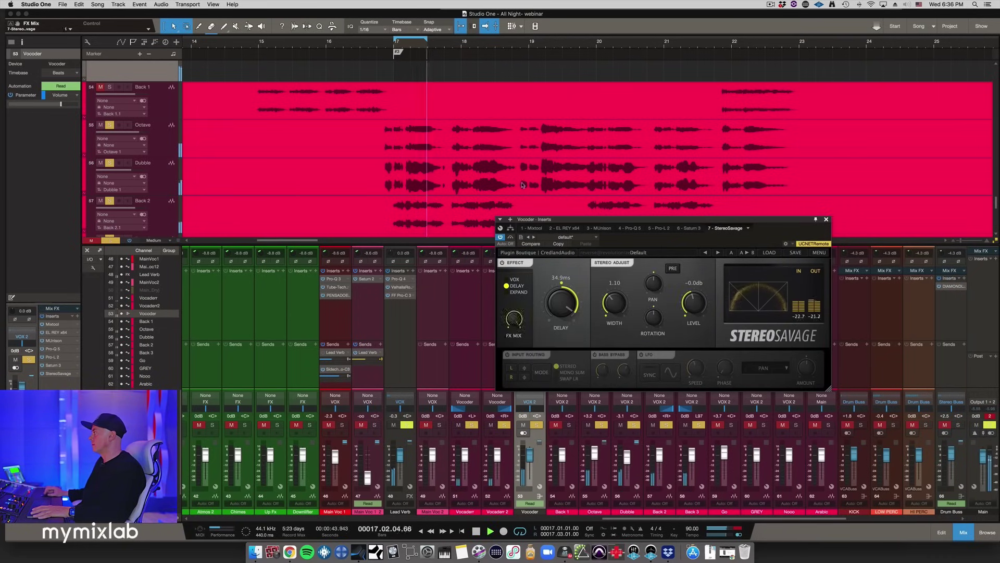
key(space)
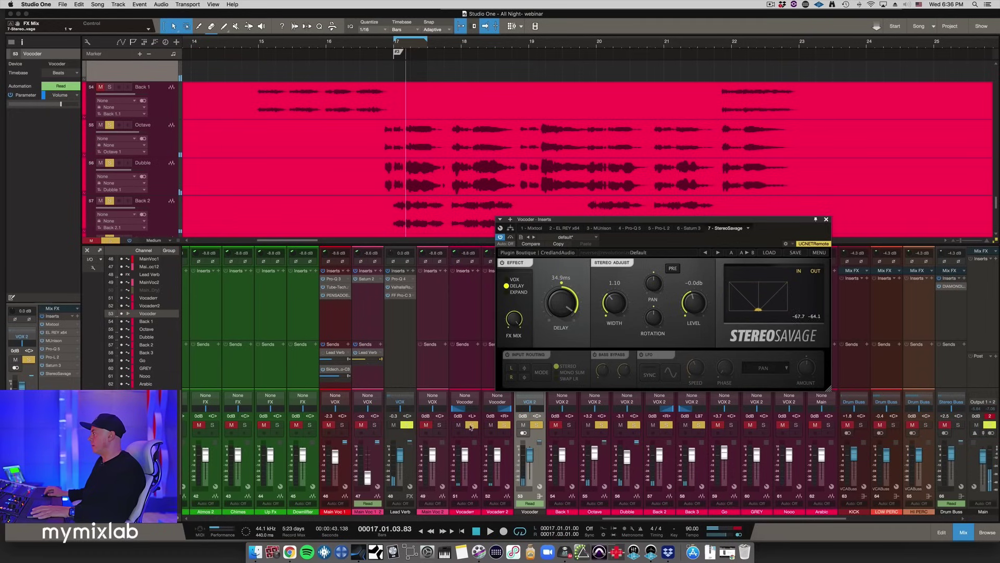
- Clear the solos on the vocoder and backing vocal tracks and compare StereoSavage's FX mix at 0 and 1 in the full mix
click(504, 424)
click(601, 424)
click(633, 425)
click(667, 425)
click(699, 425)
key(space)
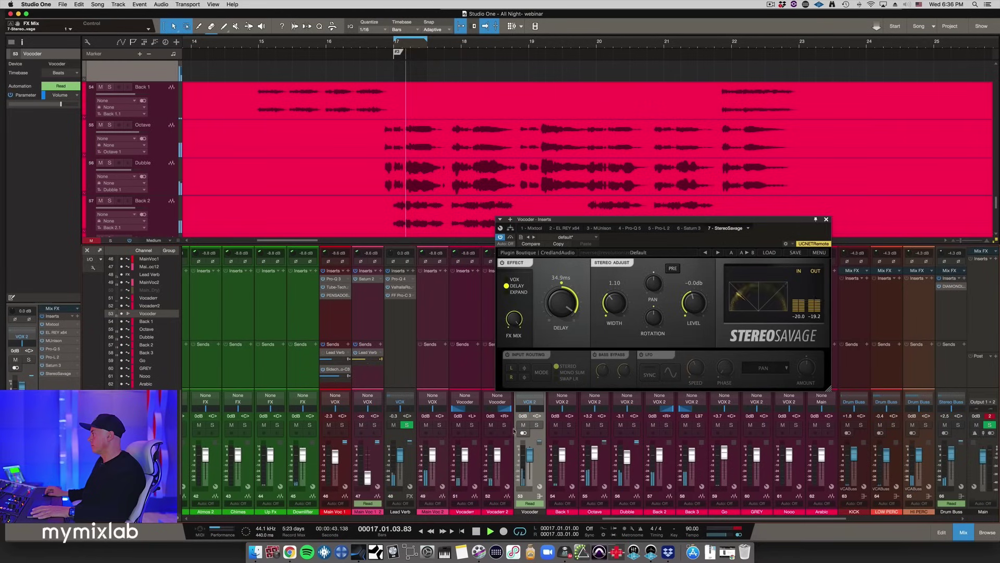
key(space)
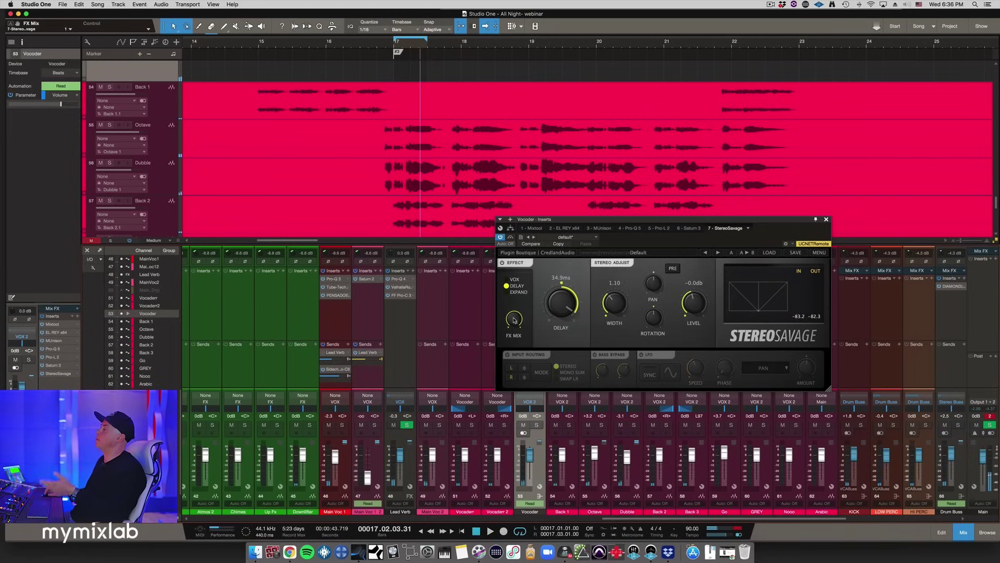
key(space)
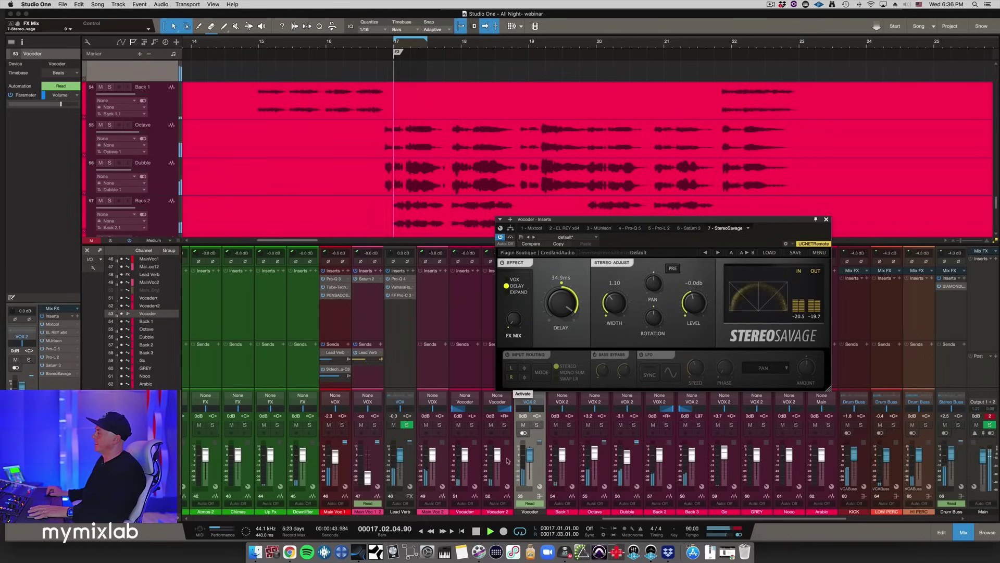
key(space)
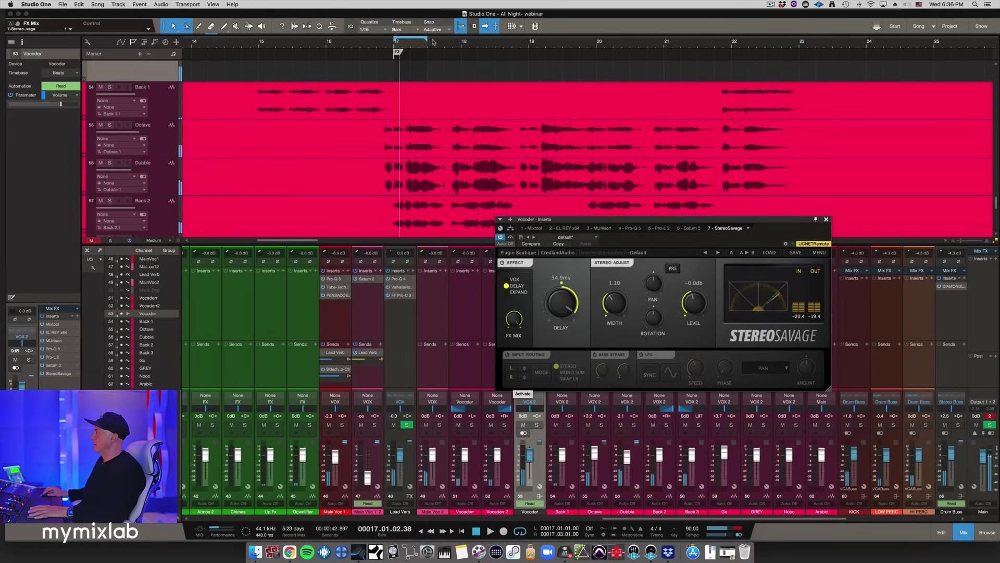
- Extend the loop from bar 17 to bar 22, close StereoSavage and play the full mix
drag(427, 39, 734, 71)
click(826, 220)
key(space)
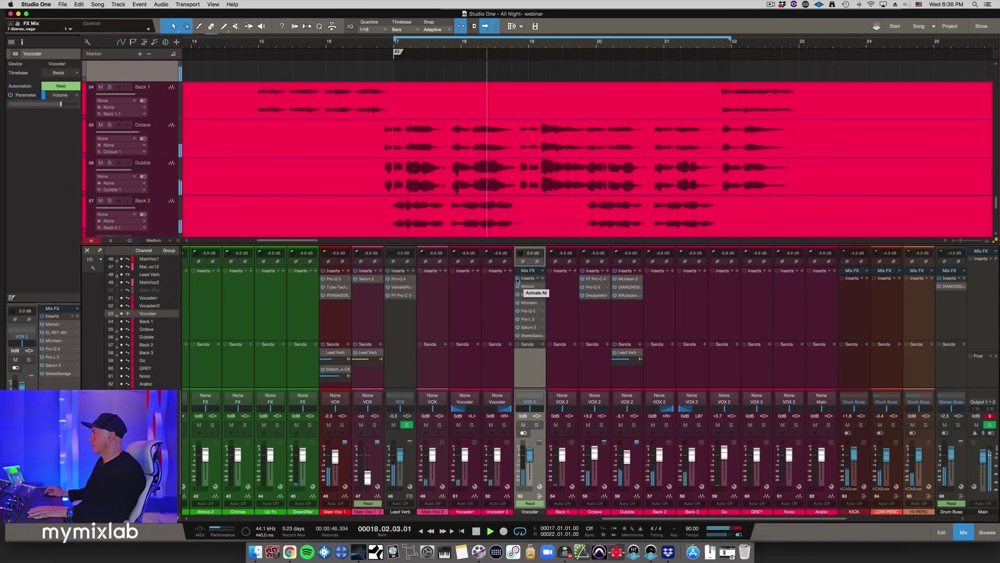
- Compare the mix with all Vocoder bus inserts bypassed and active, and shorten the loop to end at bar 18
key(space)
click(518, 279)
key(space)
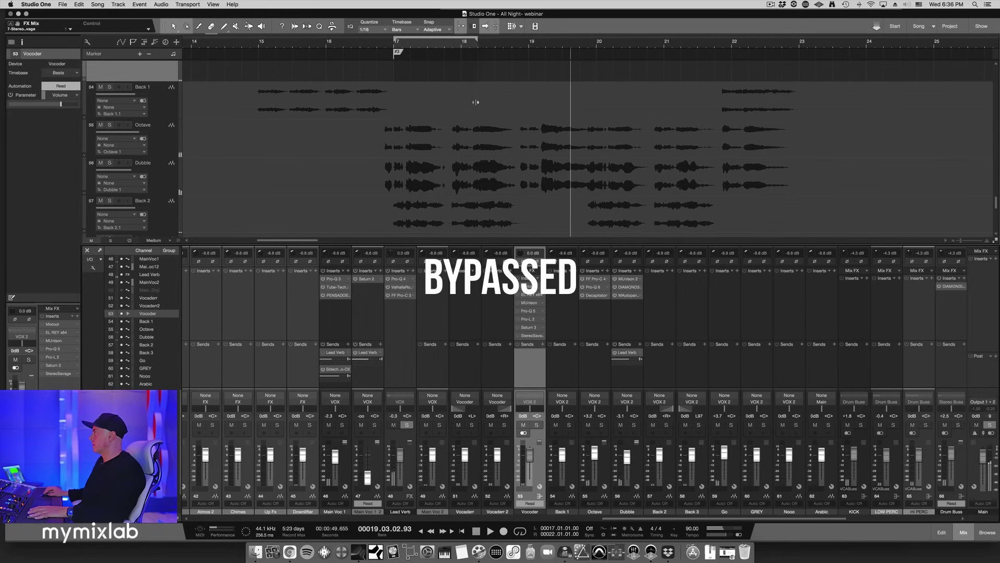
click(395, 45)
key(space)
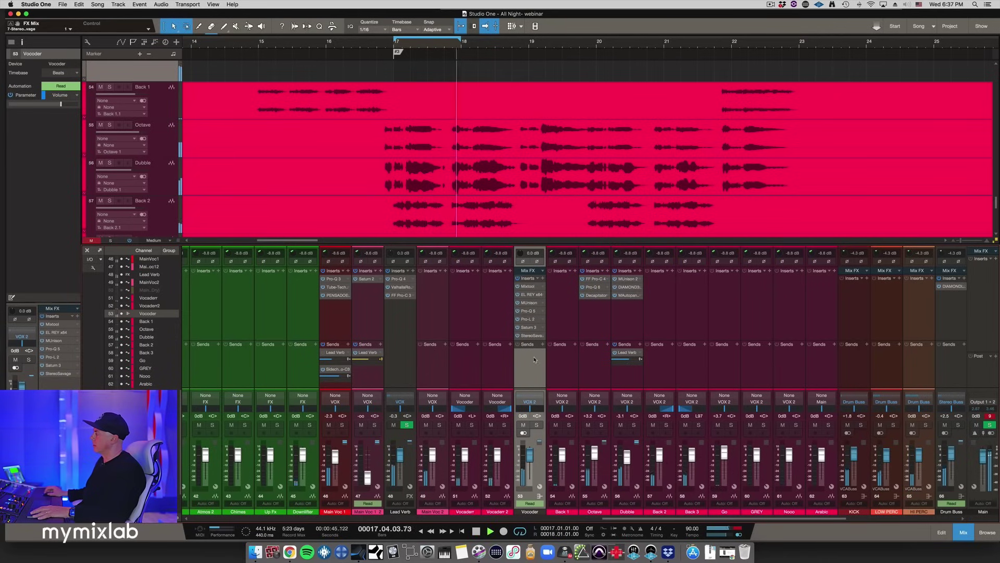
- Turn looping off and zoom the arrangement out to the whole song while playing past bar 18
key(slash)
scroll(501, 162, down, 4)
scroll(501, 161, down, 6)
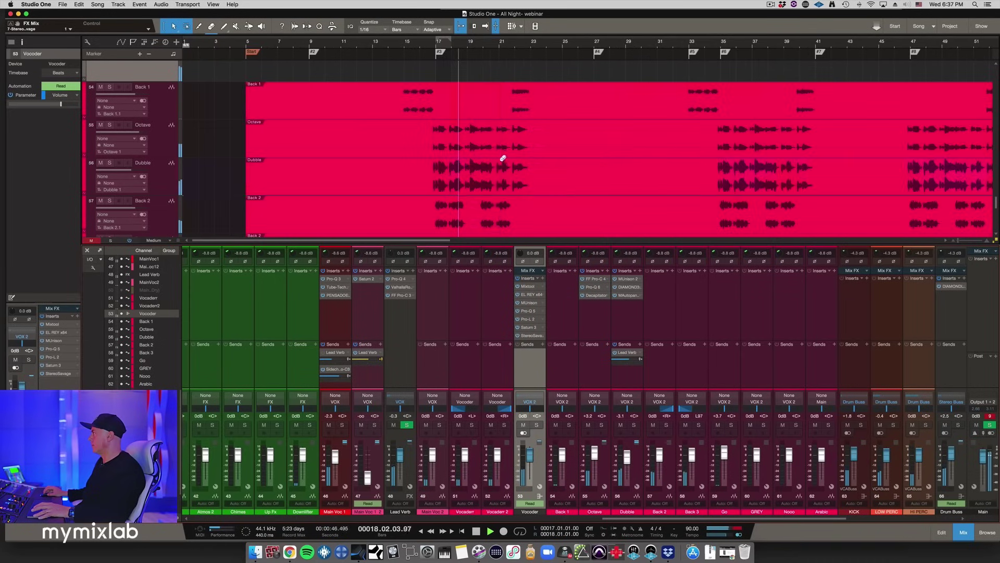
scroll(503, 158, down, 5)
scroll(503, 158, up, 2)
scroll(503, 158, up, 3)
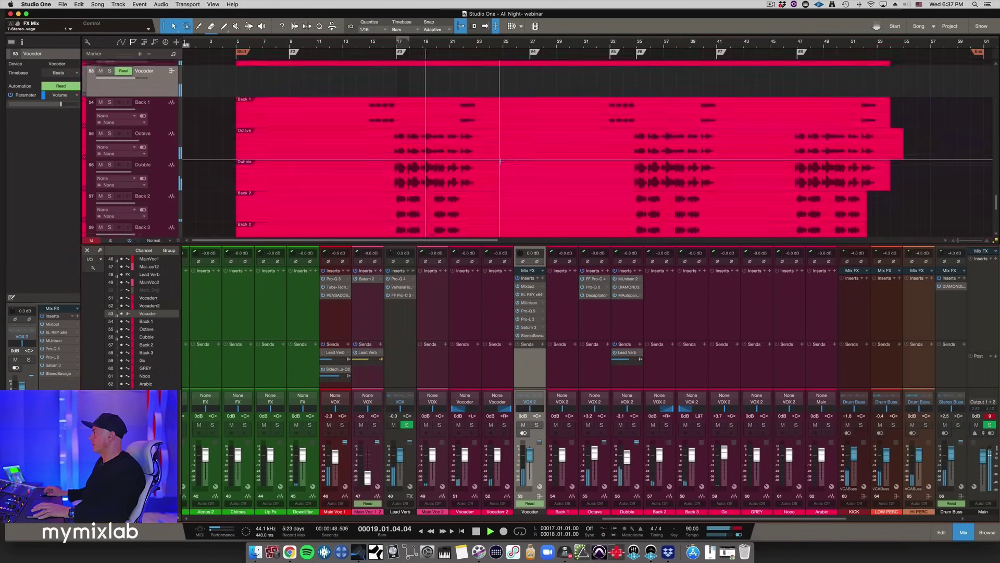
scroll(500, 162, up, 3)
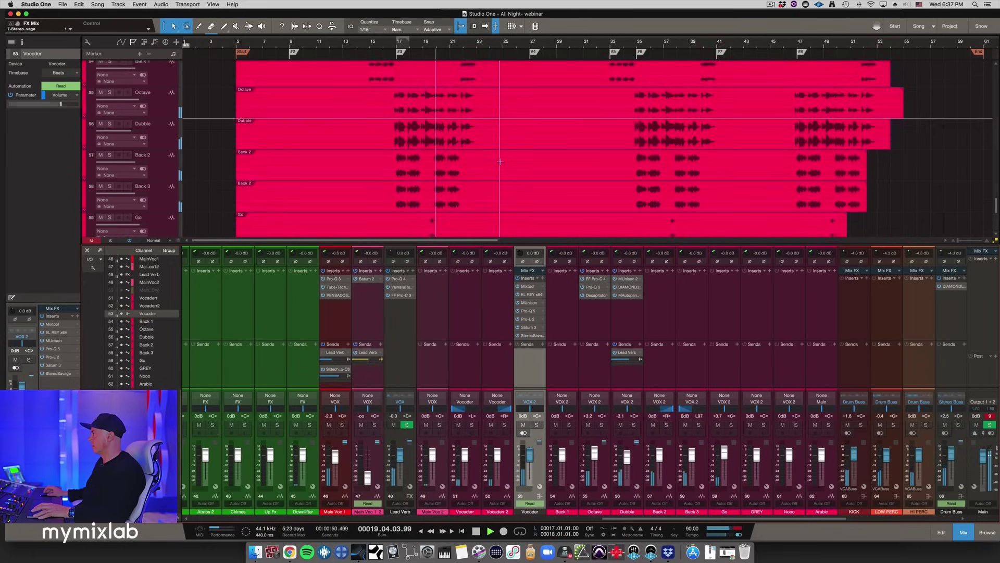
key(space)
- Bring the lead, vocoder and backing vocal tracks into view and audition the full mix from bar 9
scroll(295, 70, up, 3)
scroll(295, 70, down, 5)
scroll(295, 69, up, 5)
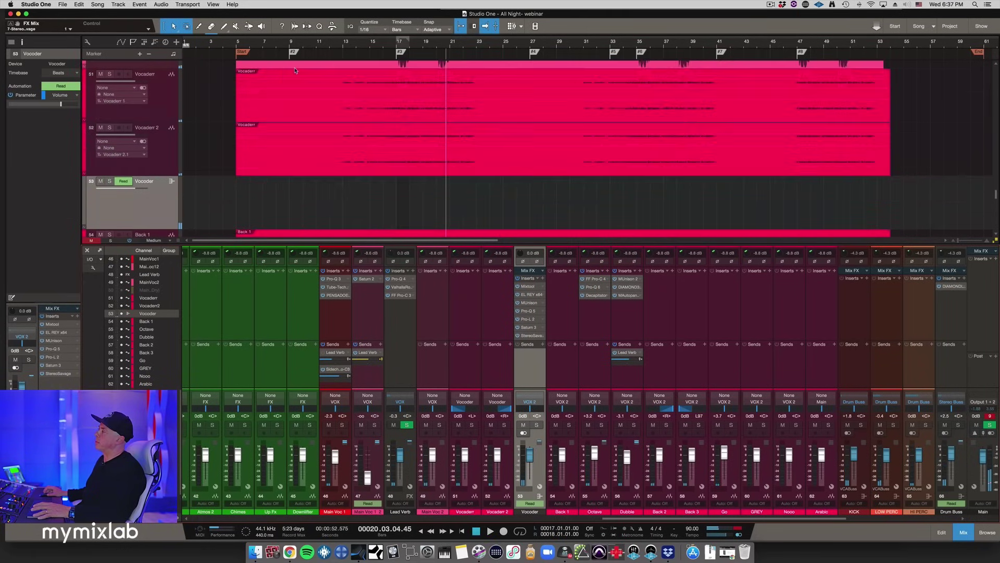
scroll(295, 69, up, 1)
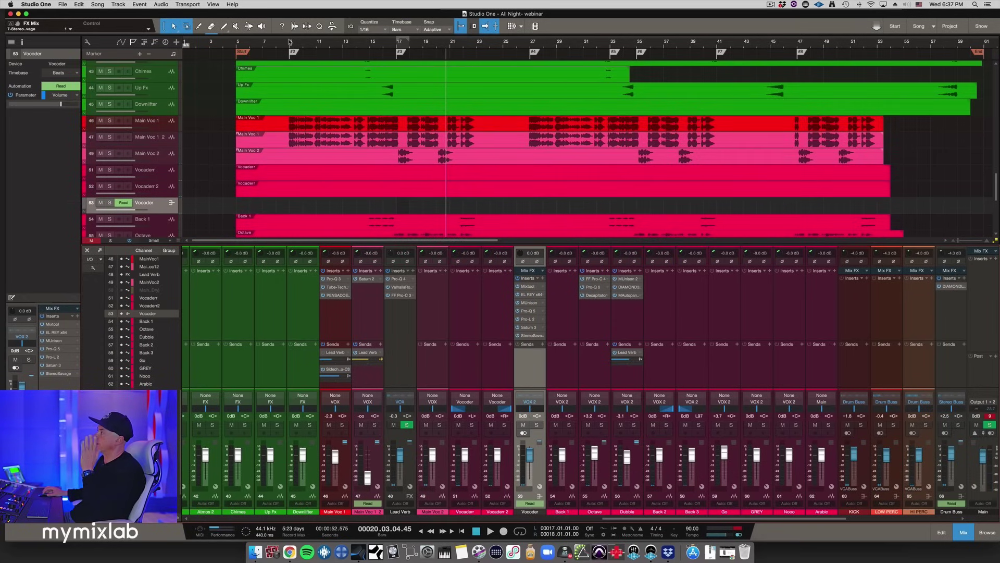
click(290, 42)
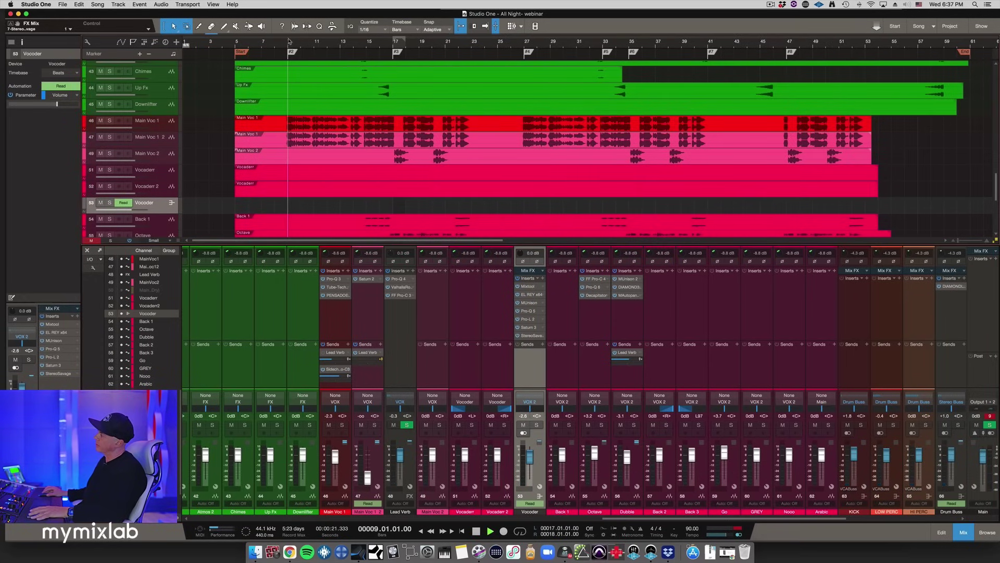
scroll(356, 79, down, 2)
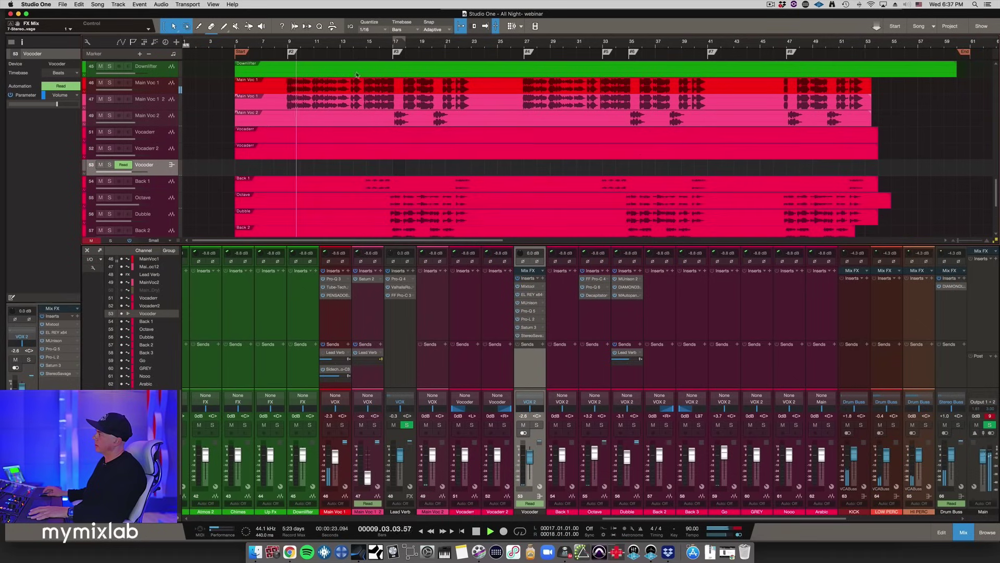
key(space)
- Move playback to bar 17 and audition the lead and backing vocals in the full mix
key(f)
click(392, 43)
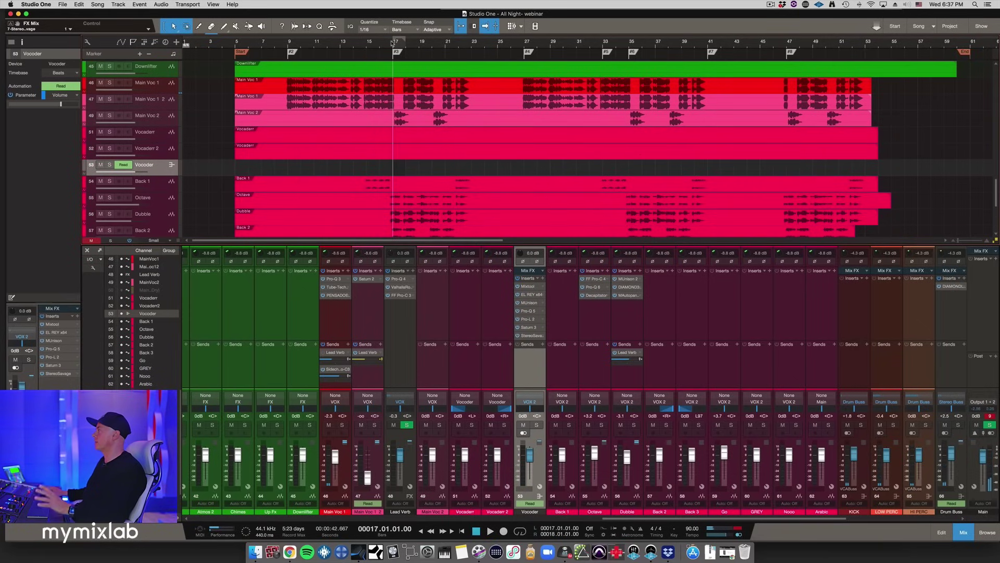
key(space)
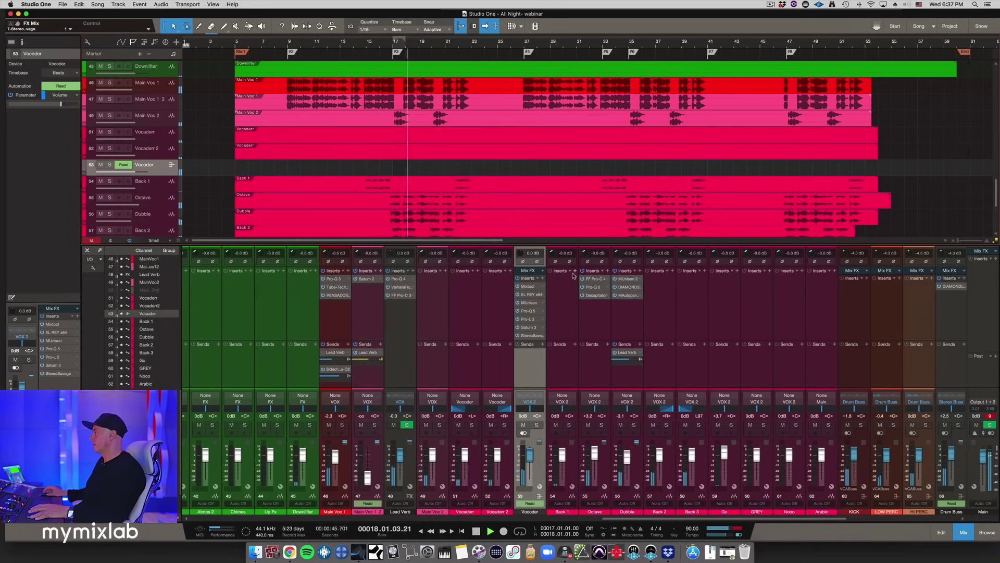
key(space)
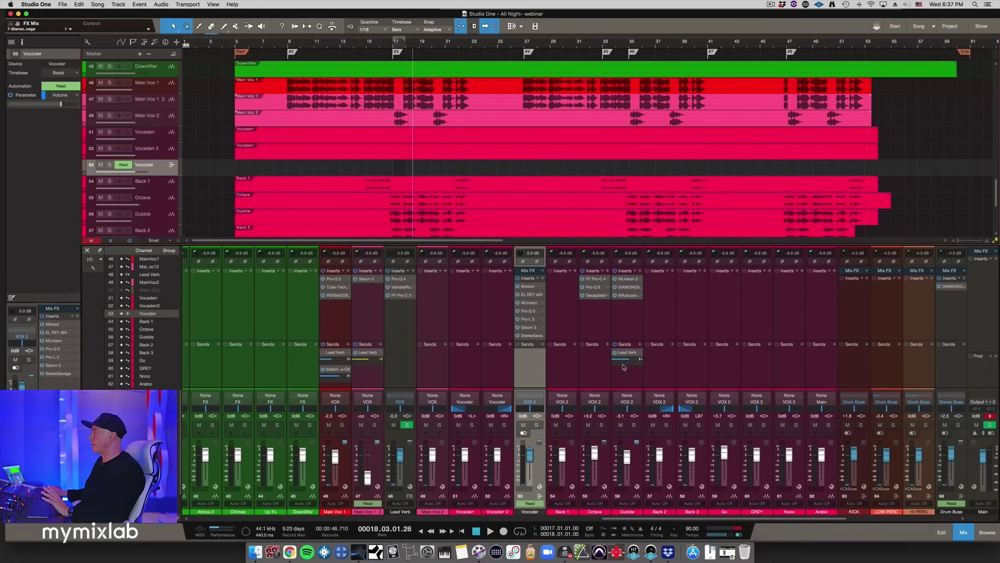
- Select the Dubble channel in the mixer and look at its Lead Verb send and its track in the arrangement
mouse_move(626, 363)
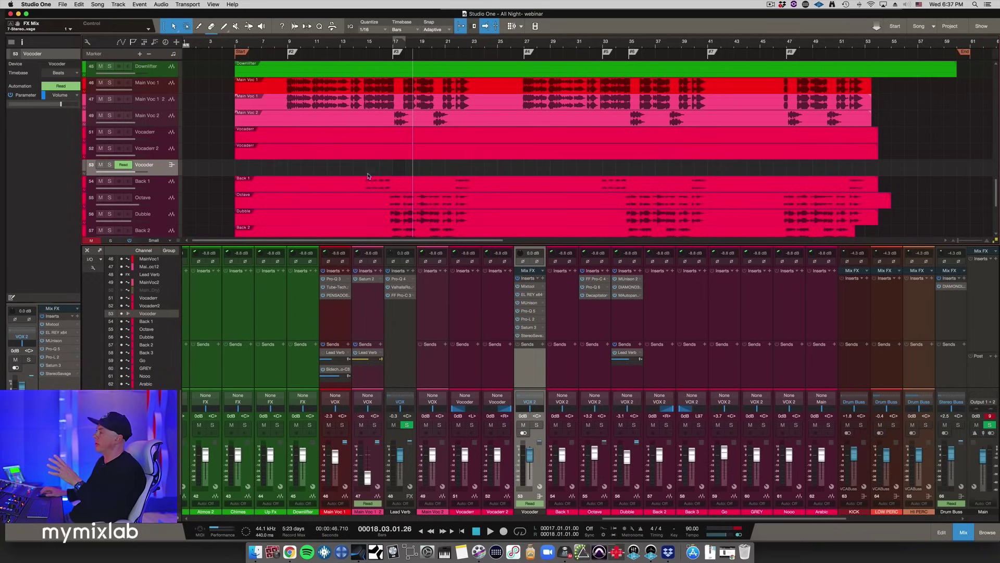
click(630, 374)
scroll(433, 159, down, 1)
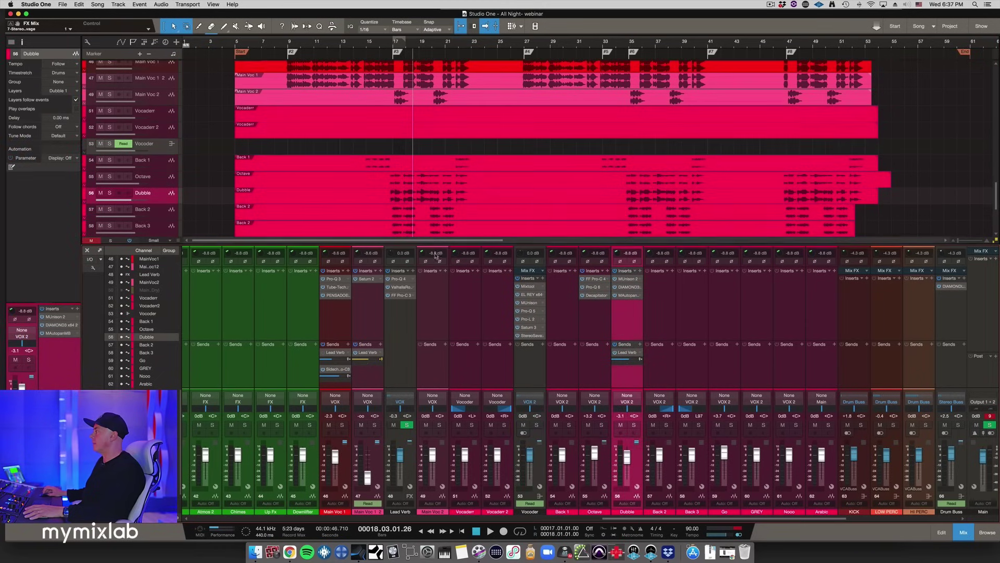
- Solo the Dubble channel, audition it from bar 18, and turn its solo off again
scroll(375, 152, up, 1)
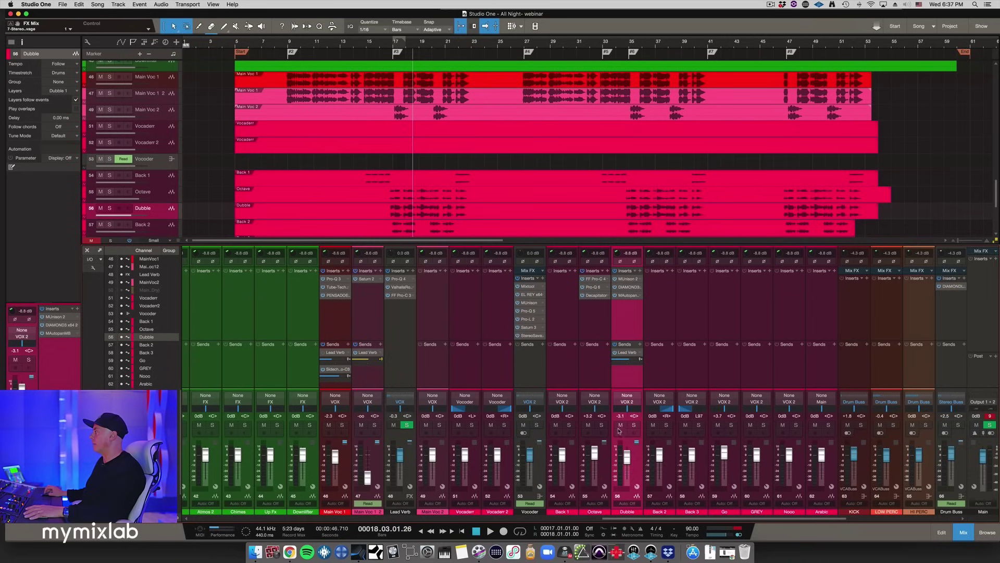
click(634, 425)
key(space)
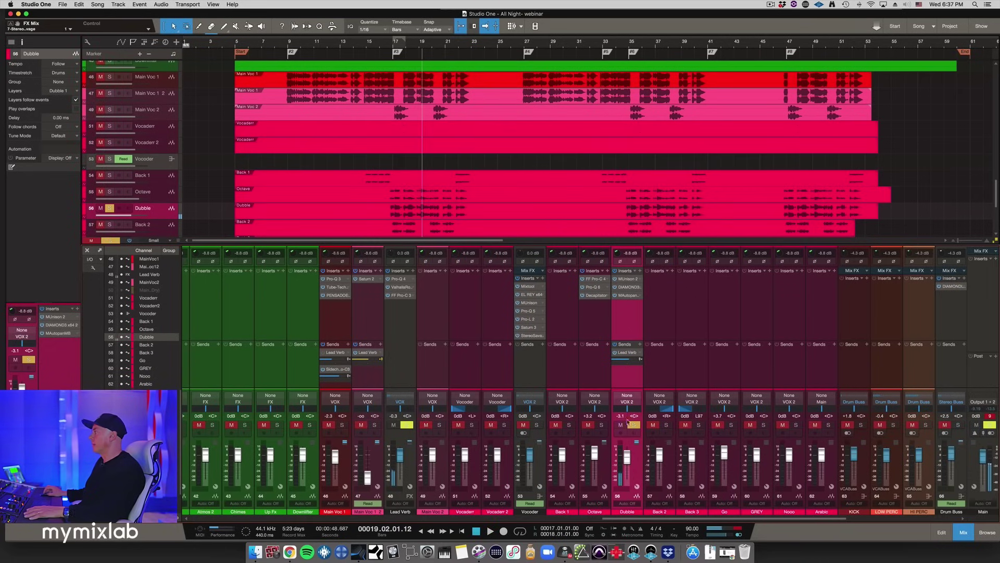
click(634, 426)
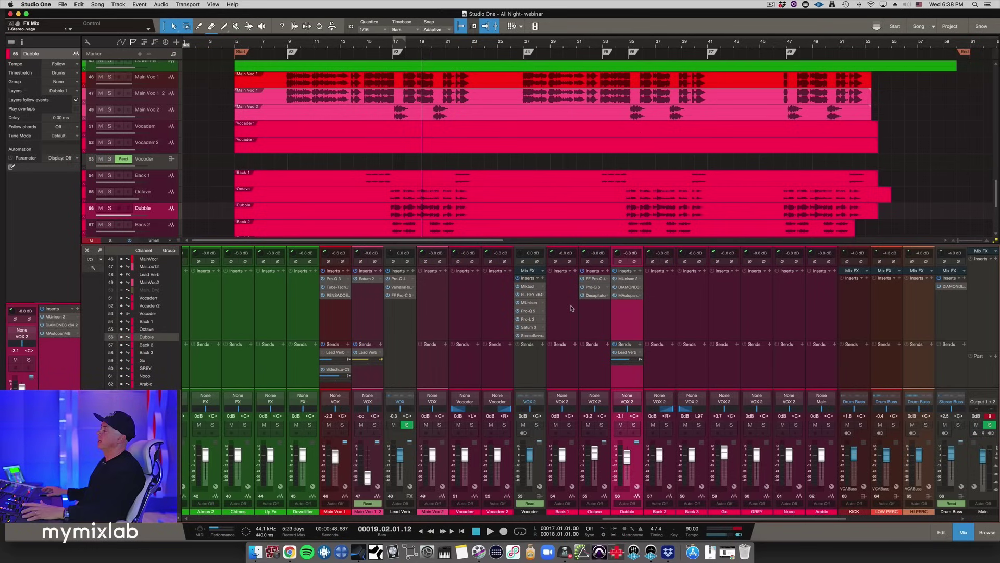
- Look over the bus channels in the mixer and the lead, vocoder and backing vocal tracks in the arrangement
scroll(572, 312, right, 8)
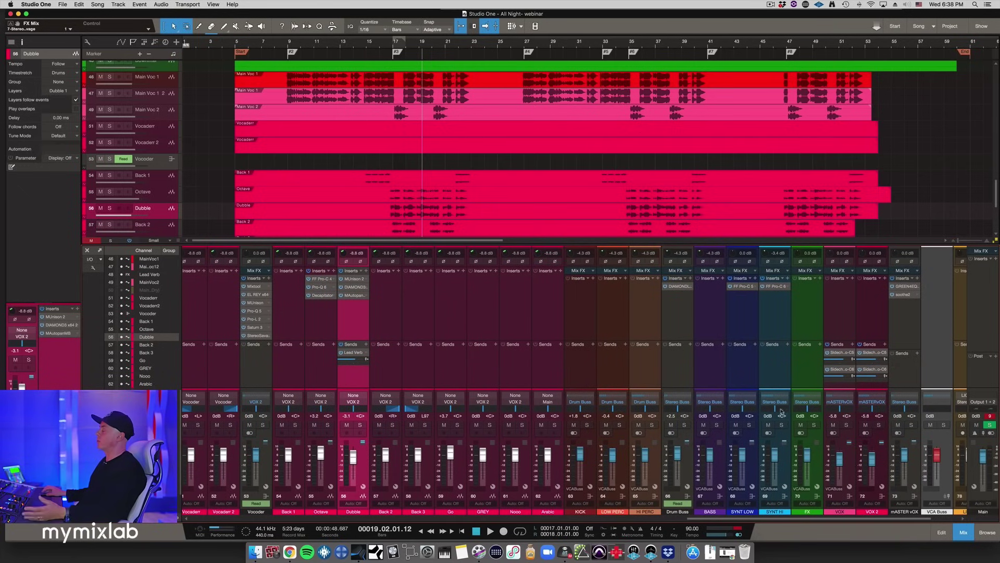
scroll(781, 412, left, 6)
scroll(460, 143, down, 4)
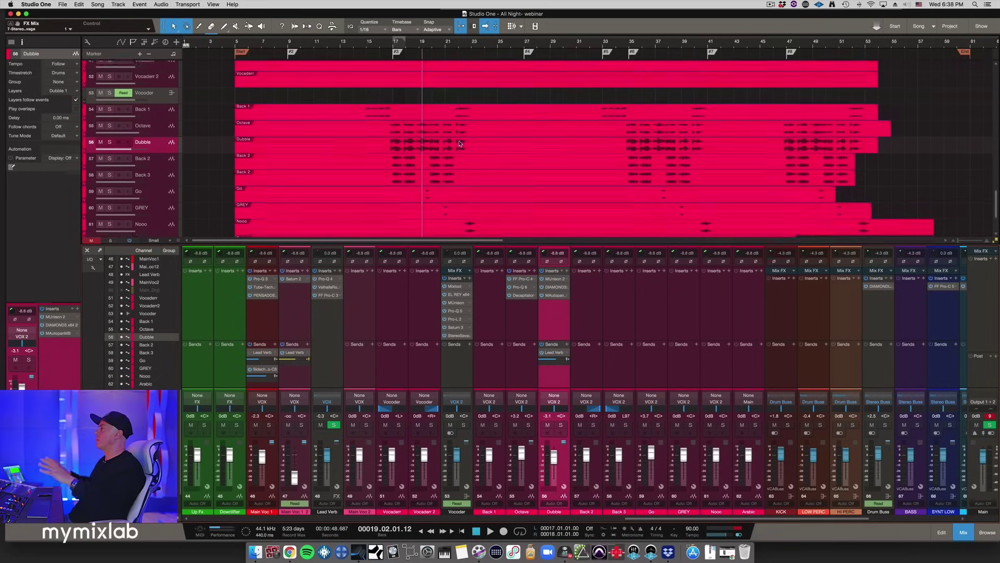
scroll(460, 144, down, 1)
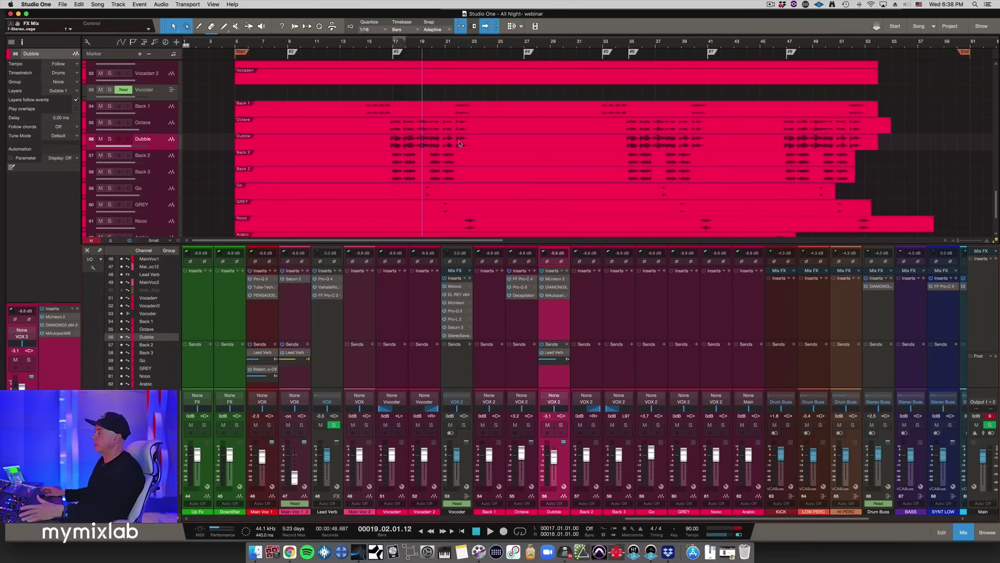
scroll(460, 144, up, 5)
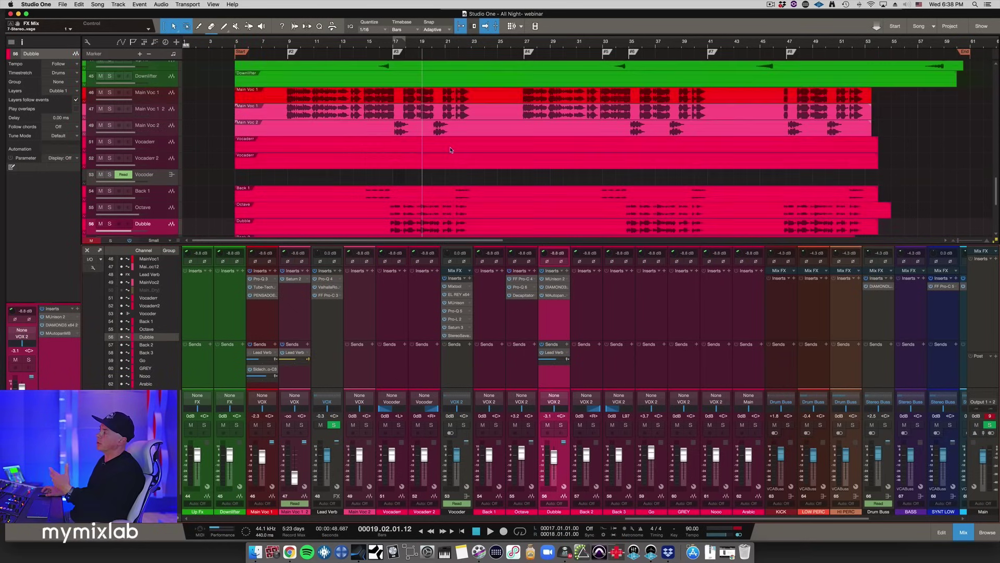